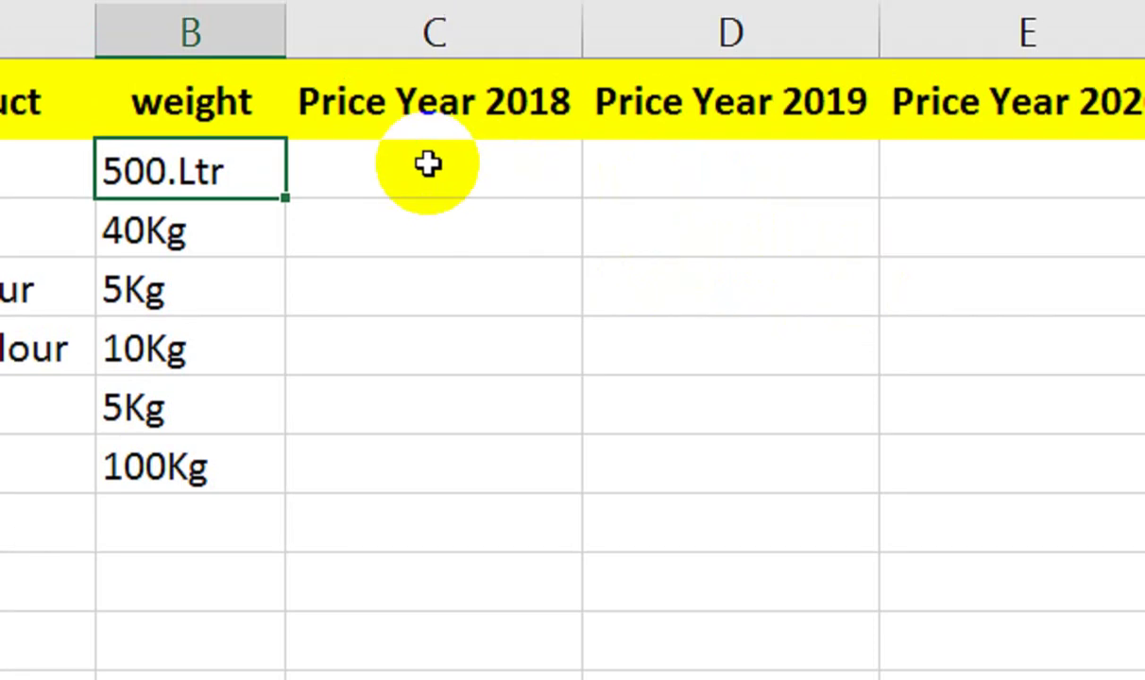
Insert a blank column before Price Year 2018 and copy the weight heading into it.
left_click(443, 137)
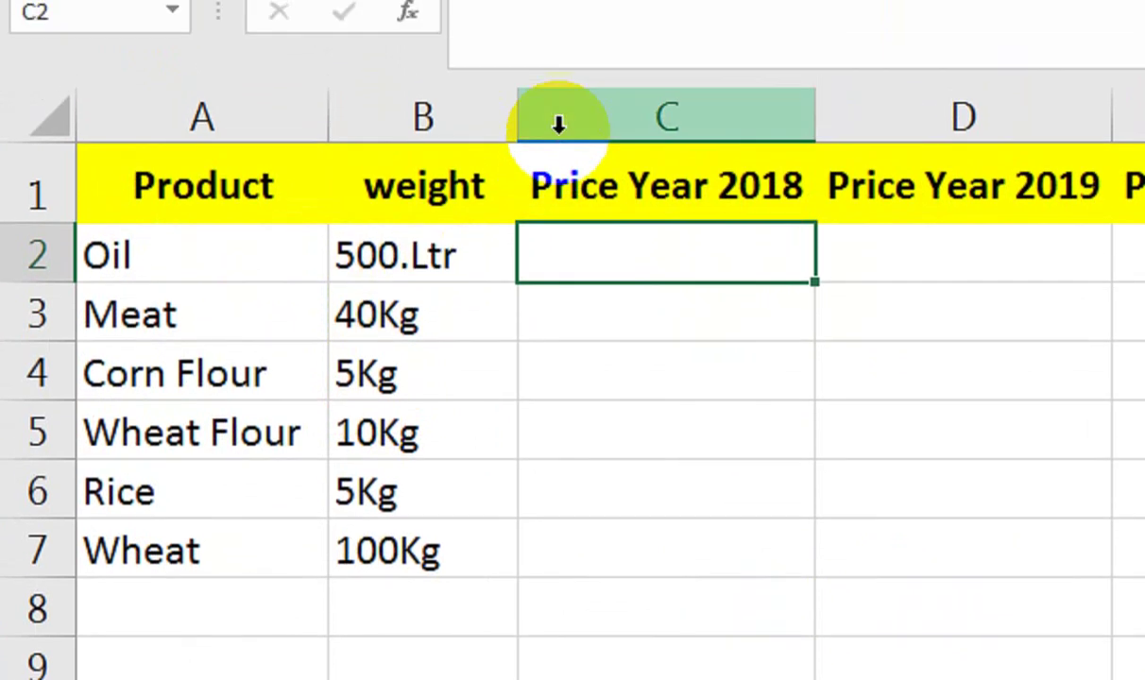
left_click(558, 123)
right_click(595, 159)
left_click(667, 409)
left_click(485, 264)
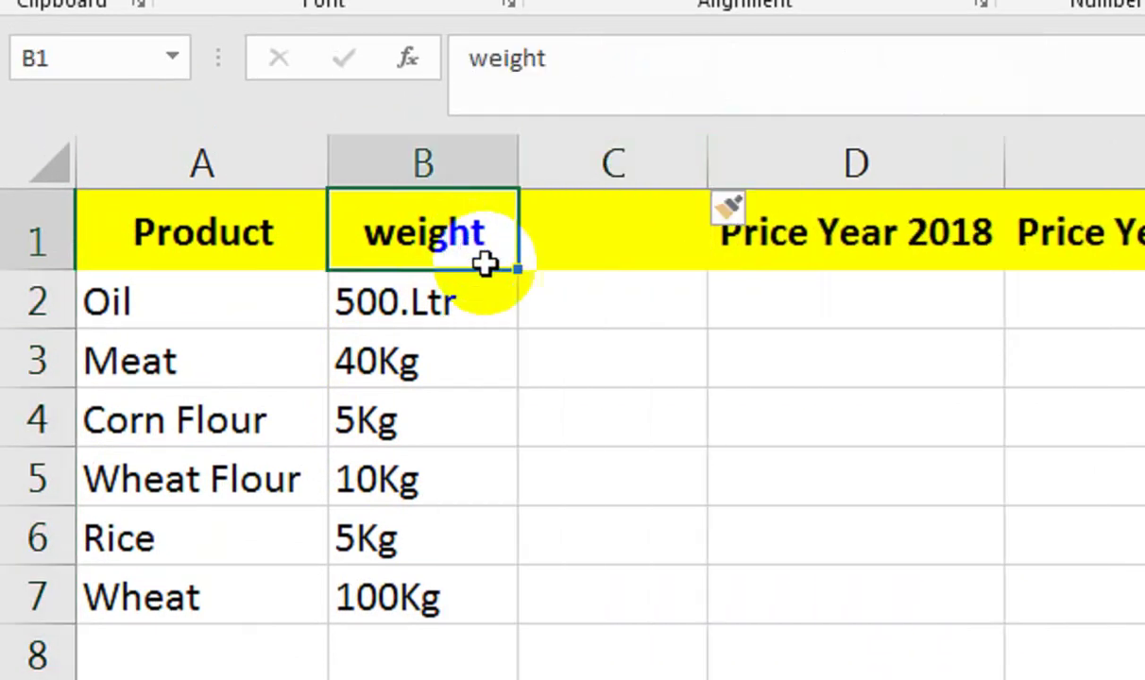
left_click_drag(485, 264, 626, 268)
Flash Fill the new column with units only, starting from 'Lt'.
left_click(600, 318)
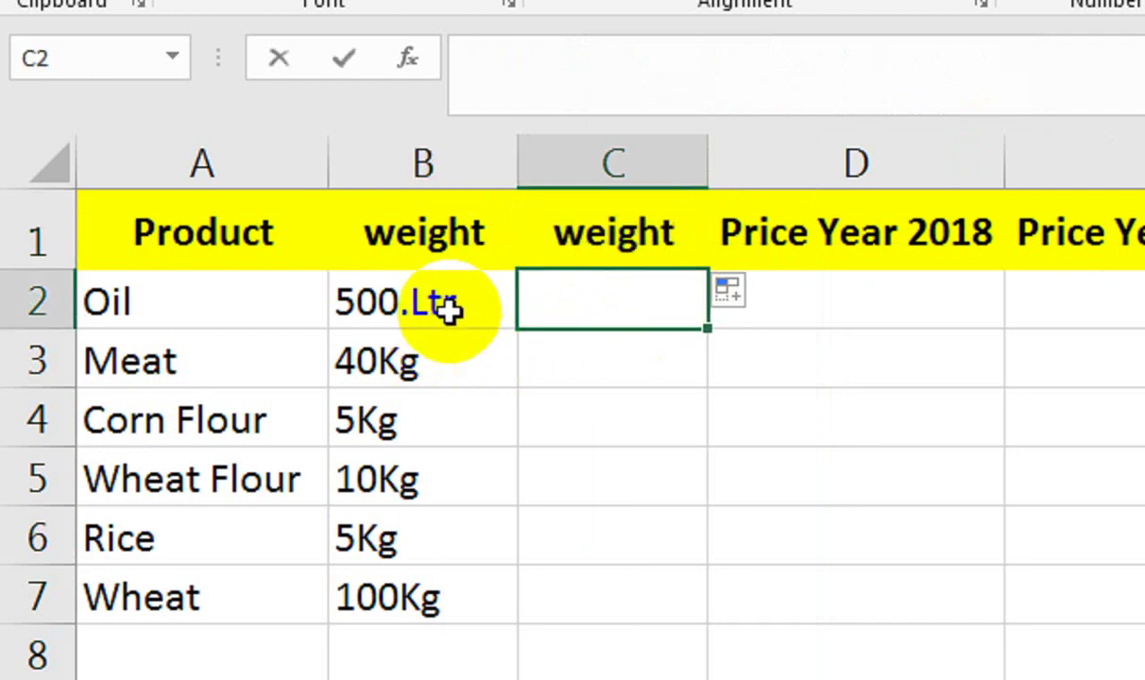
type("Ltr")
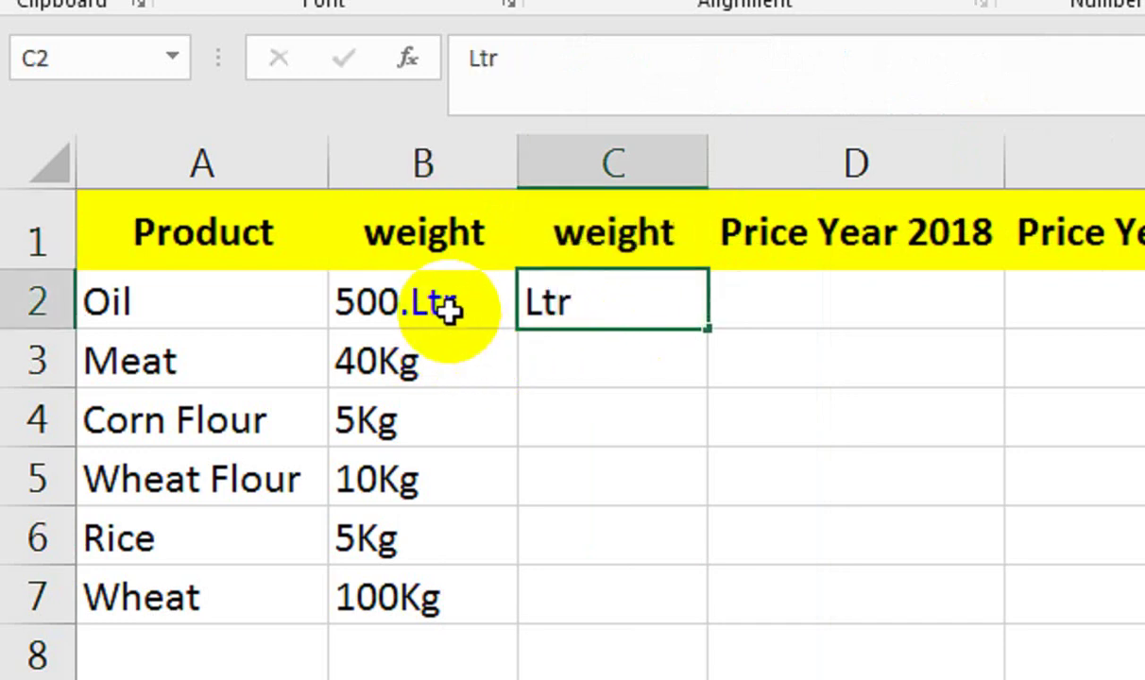
key("ctrl+e")
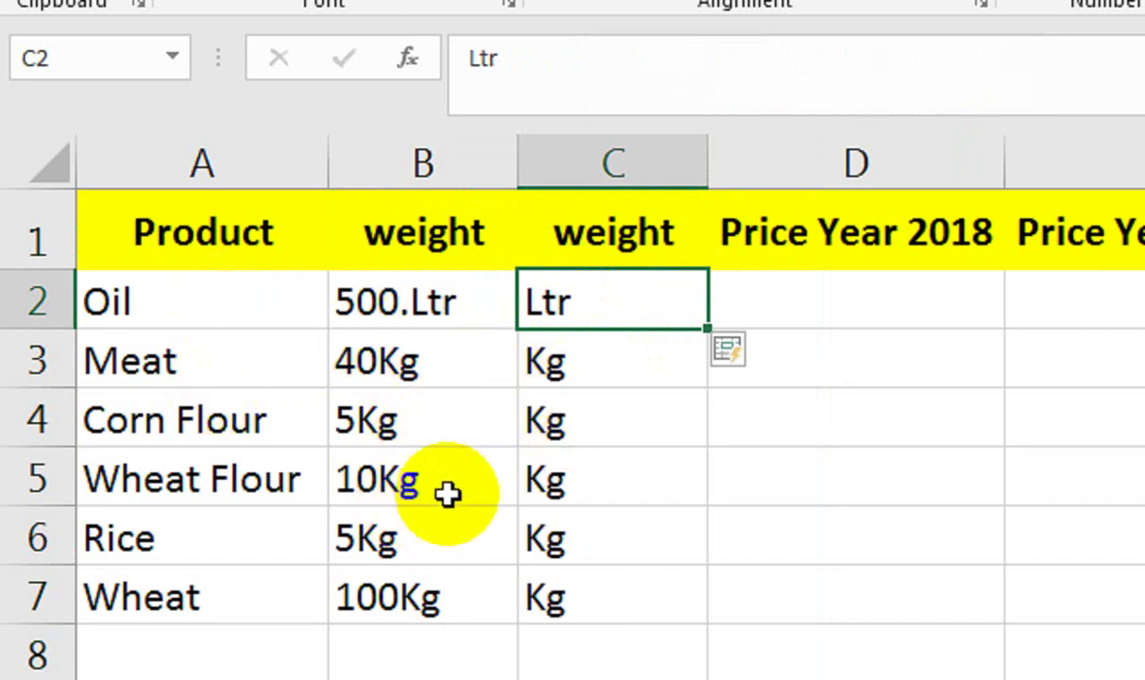
Delete the original weight column that still holds the numeric quantities.
left_click(394, 166)
right_click(394, 166)
left_click(485, 460)
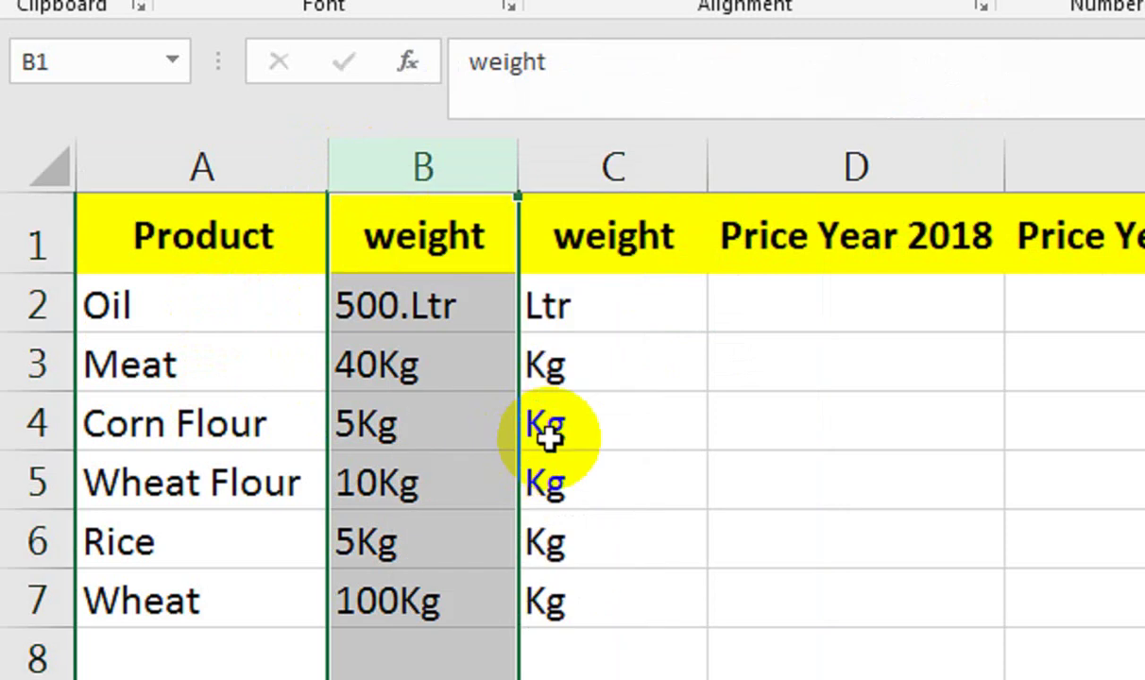
left_click(540, 308)
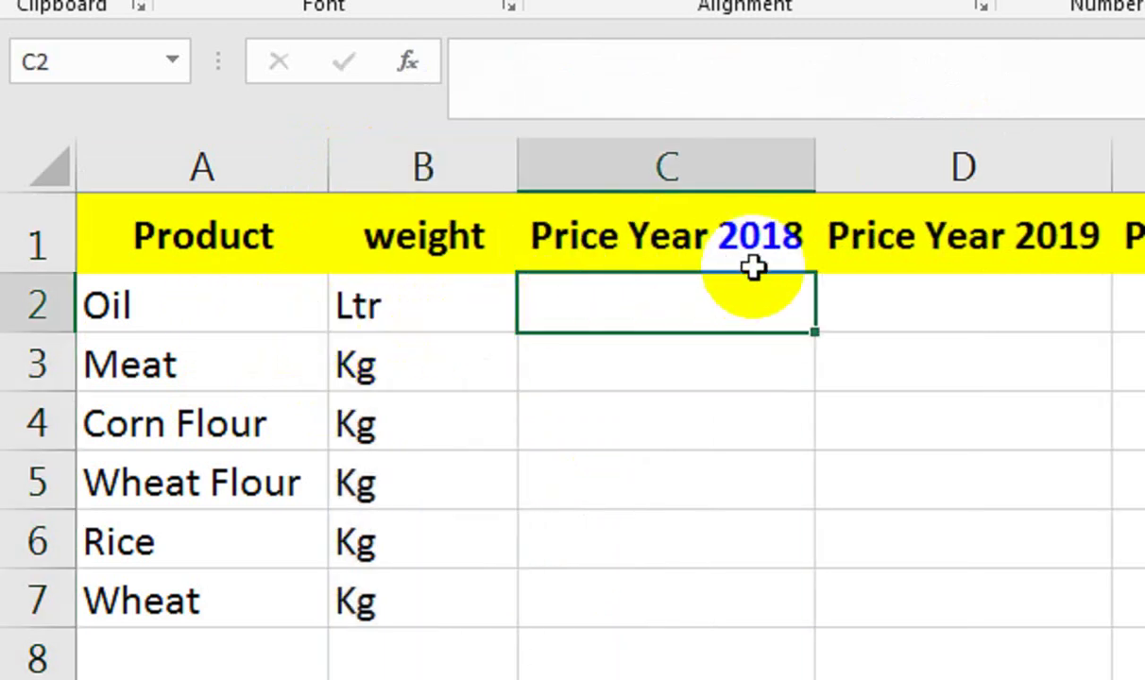
Enter 2018 prices 170, 550, 150, 80, 100 and 40 for Oil through Wheat.
type("1")
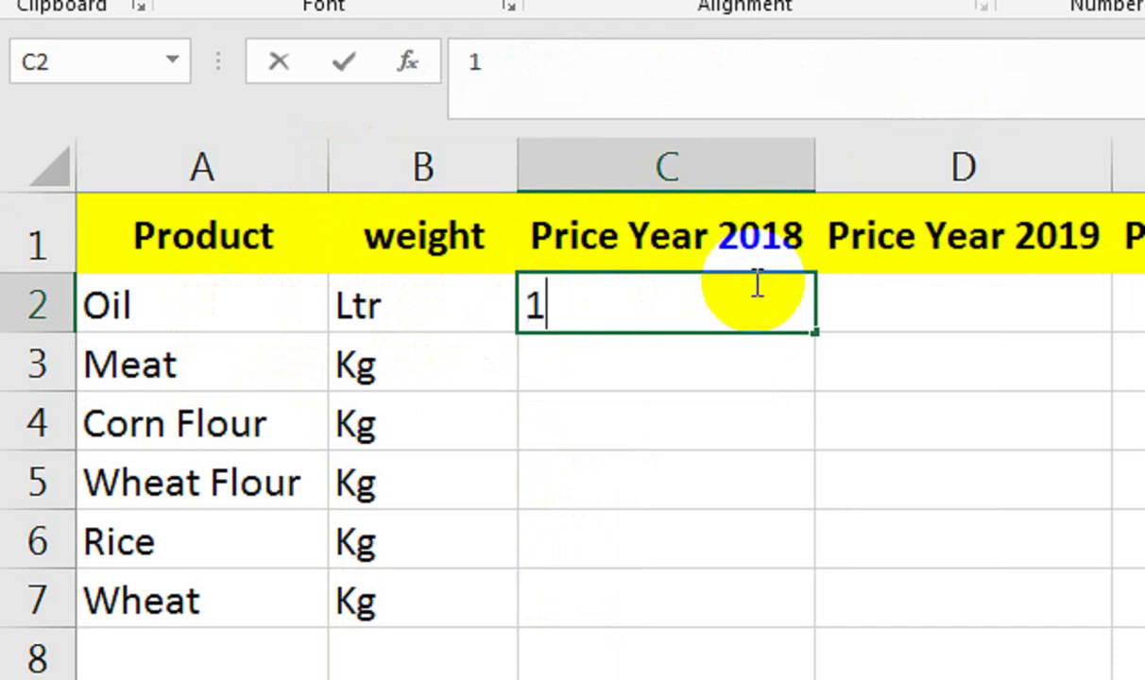
type("70")
key("Return")
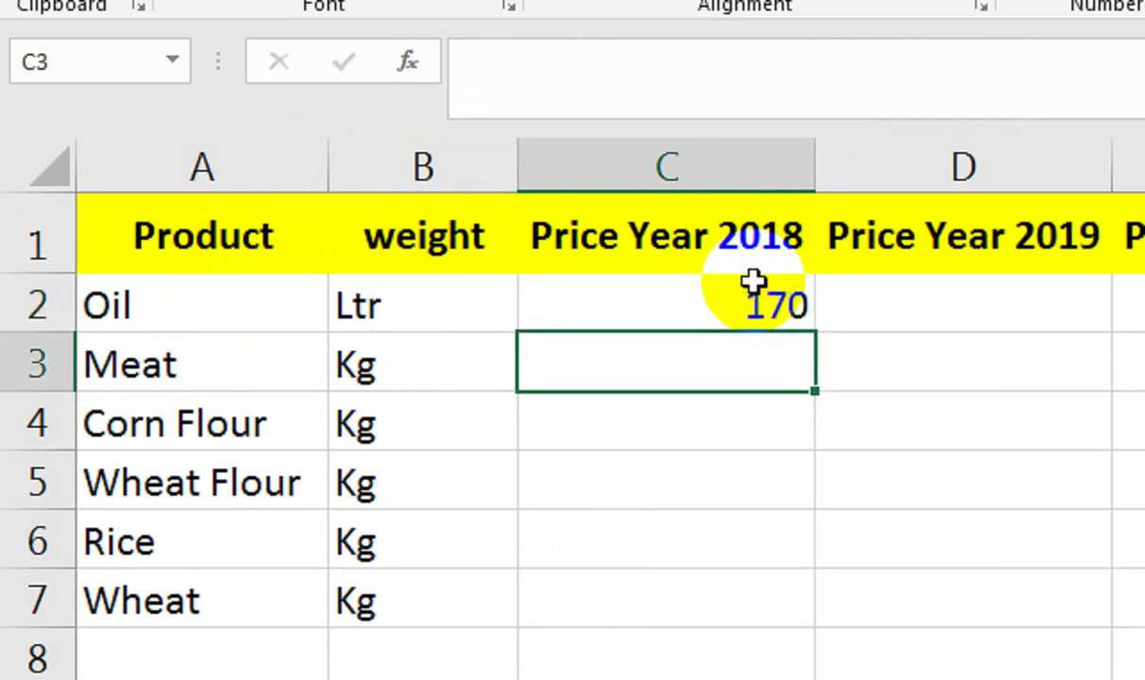
type("550")
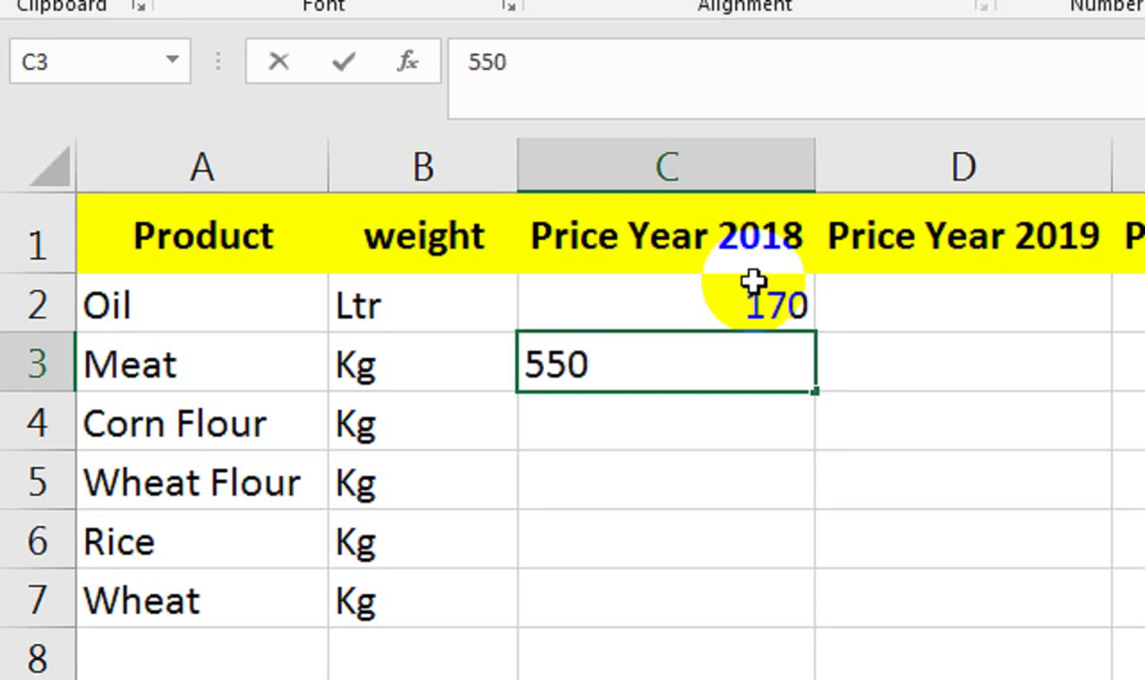
key("Return")
type("150")
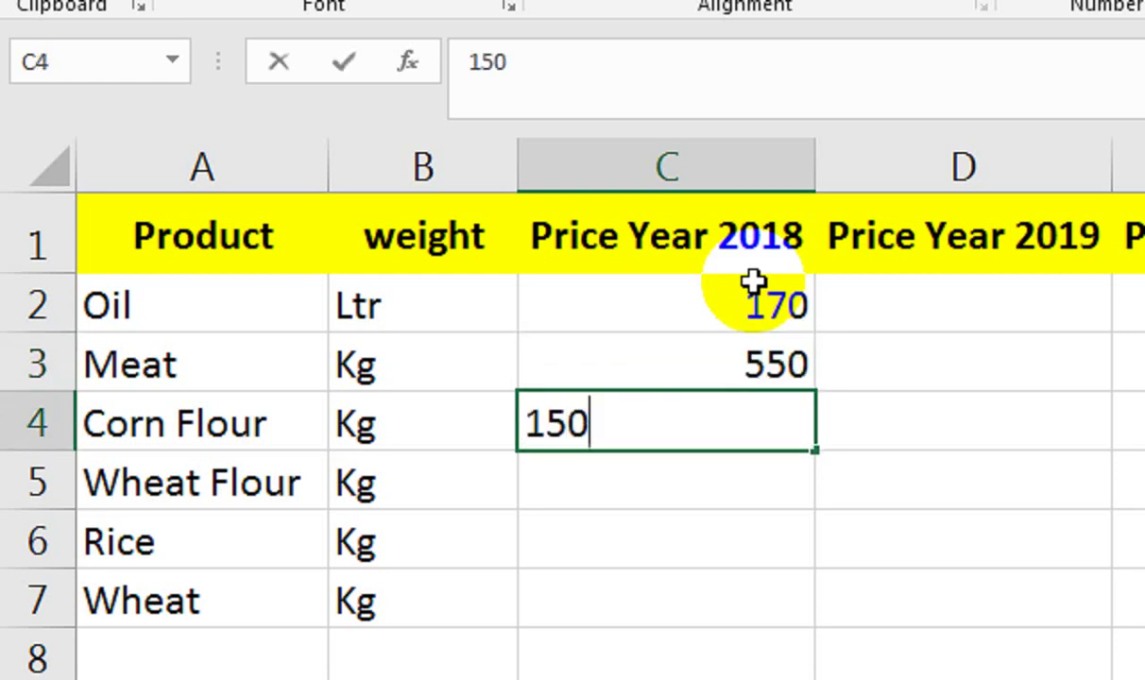
key("Return")
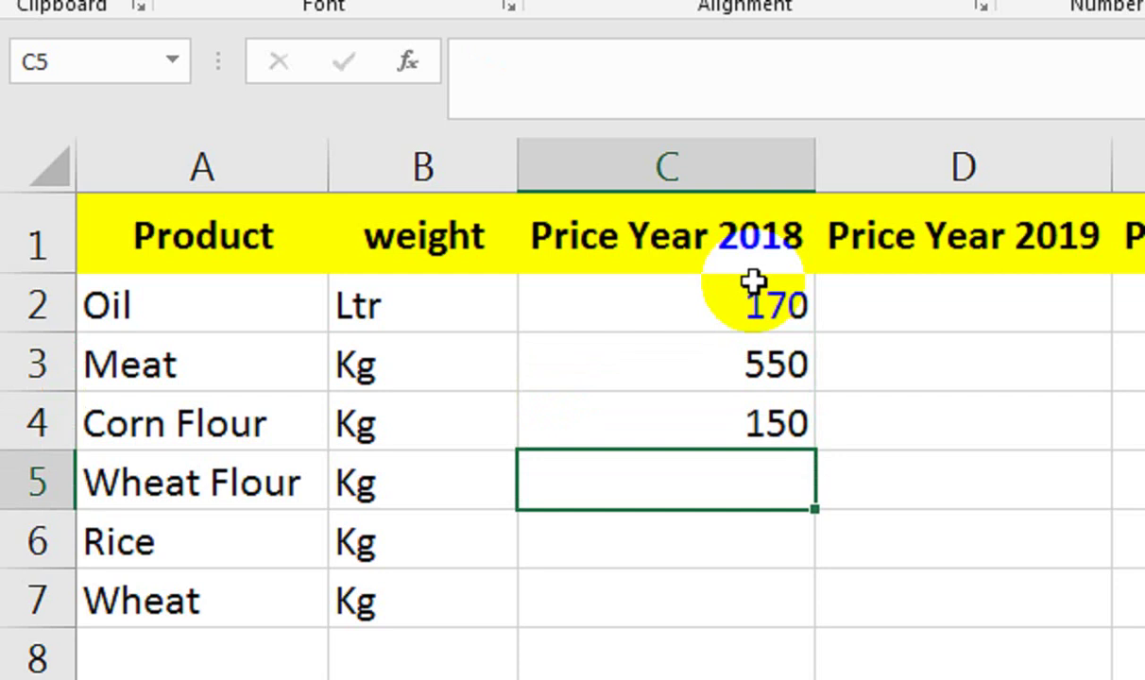
type("80")
key("Return")
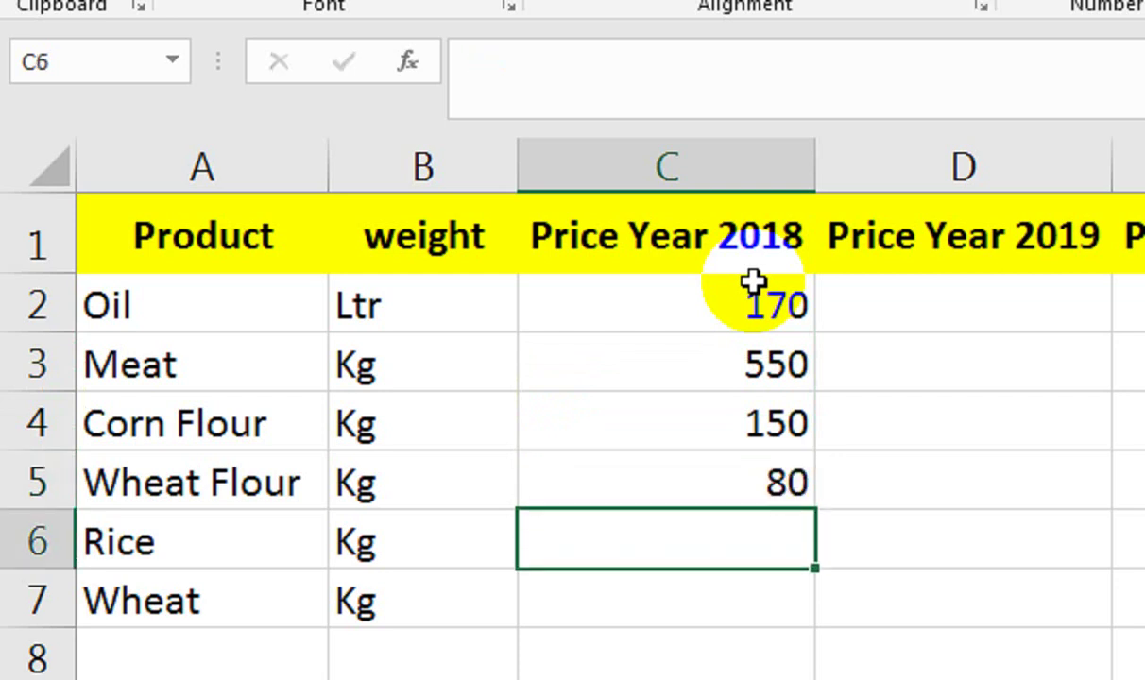
type("100")
key("Return")
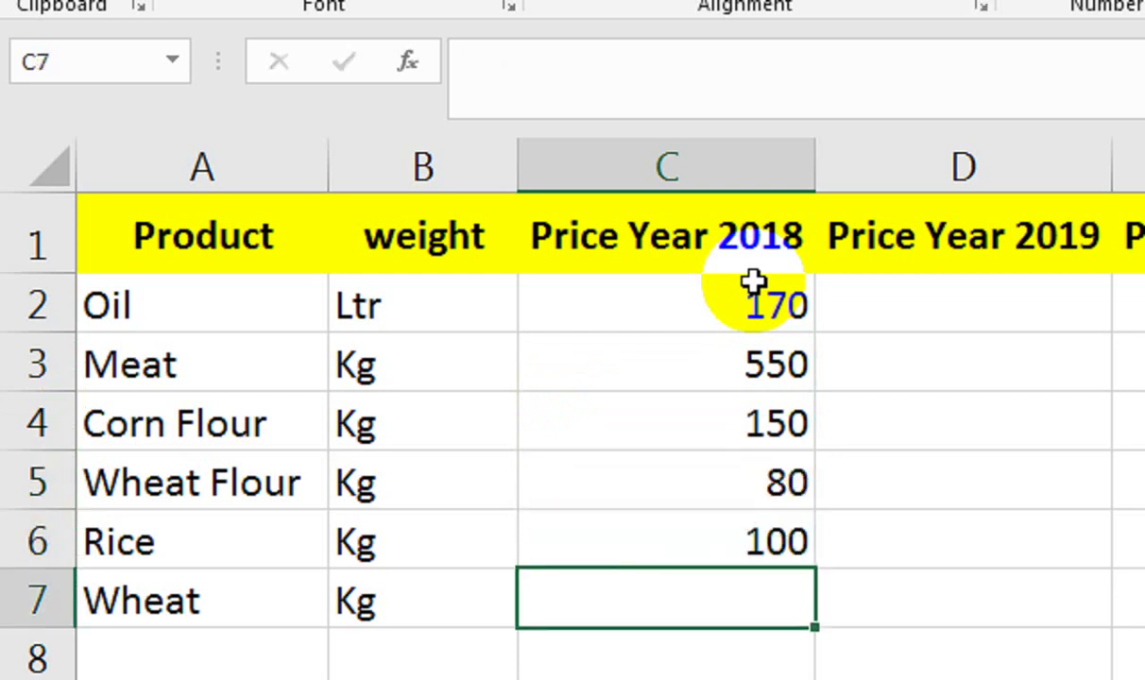
type("4")
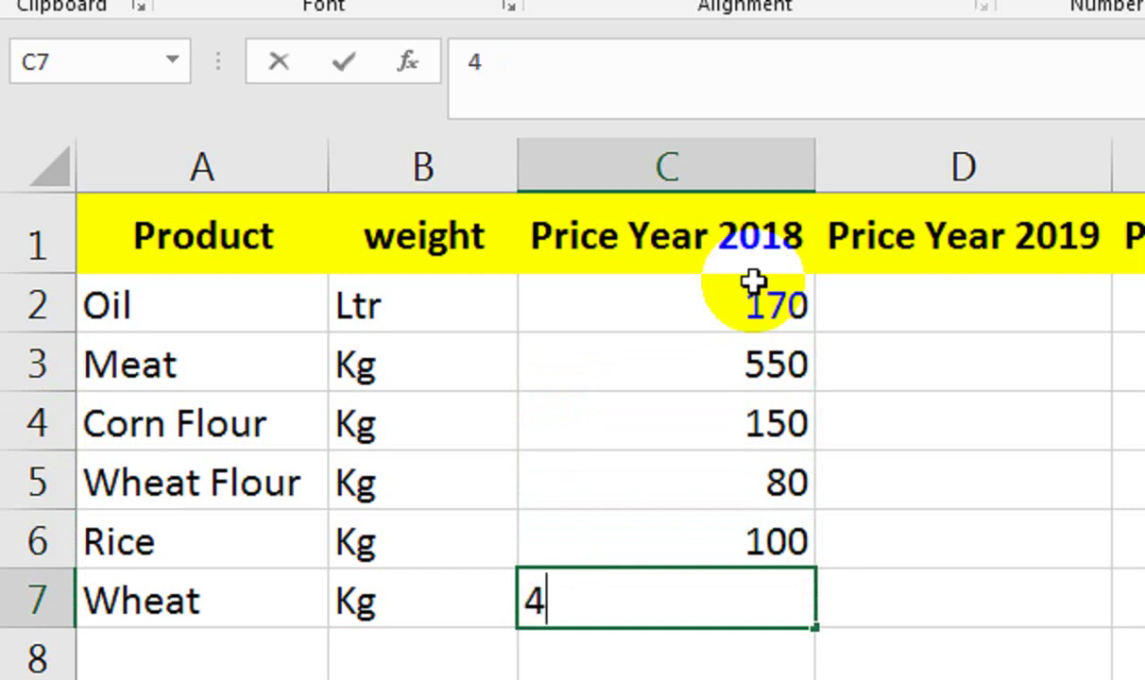
type("0")
key("Return")
key("Up")
key("Up")
key("Up")
key("Up")
key("Up")
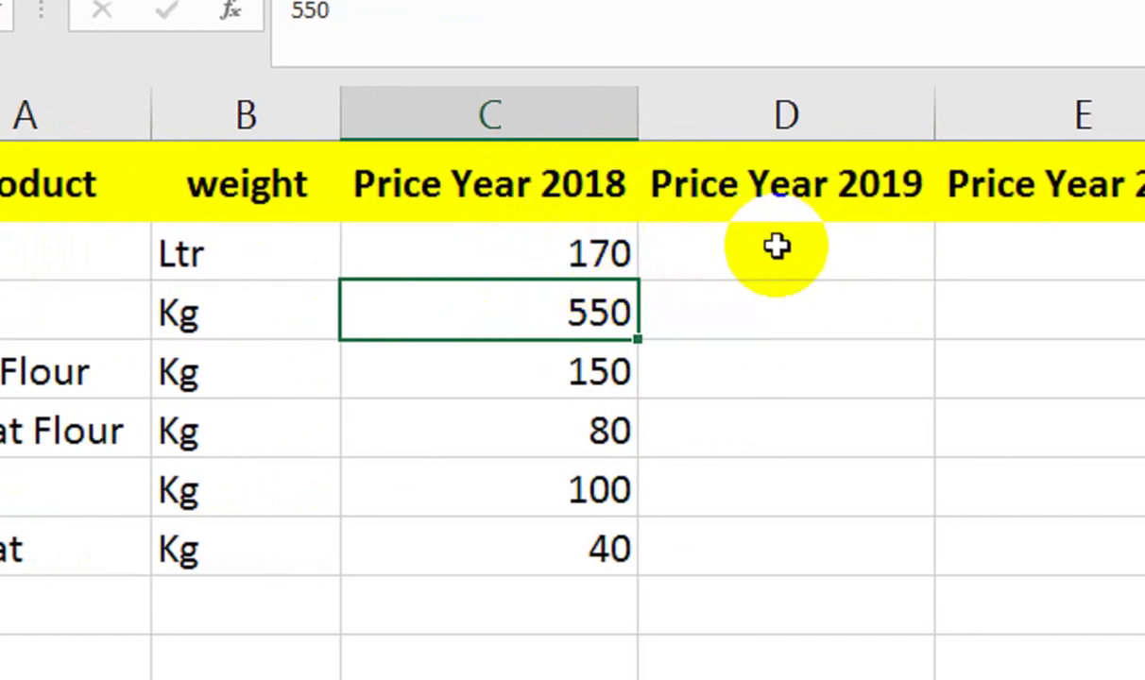
Break the Price Year 2018 header so 2018 sits on a second line, and heighten row 1.
left_click(539, 184)
double_click(534, 182)
left_click_drag(532, 183, 457, 200)
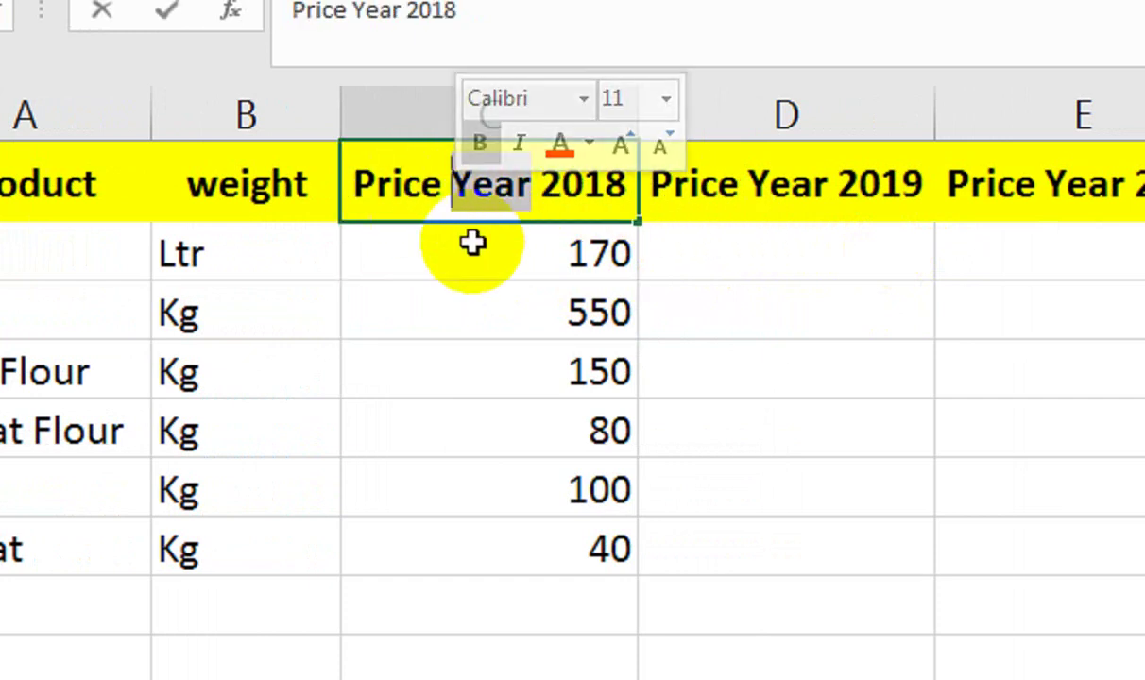
left_click(534, 208)
key("alt+Return")
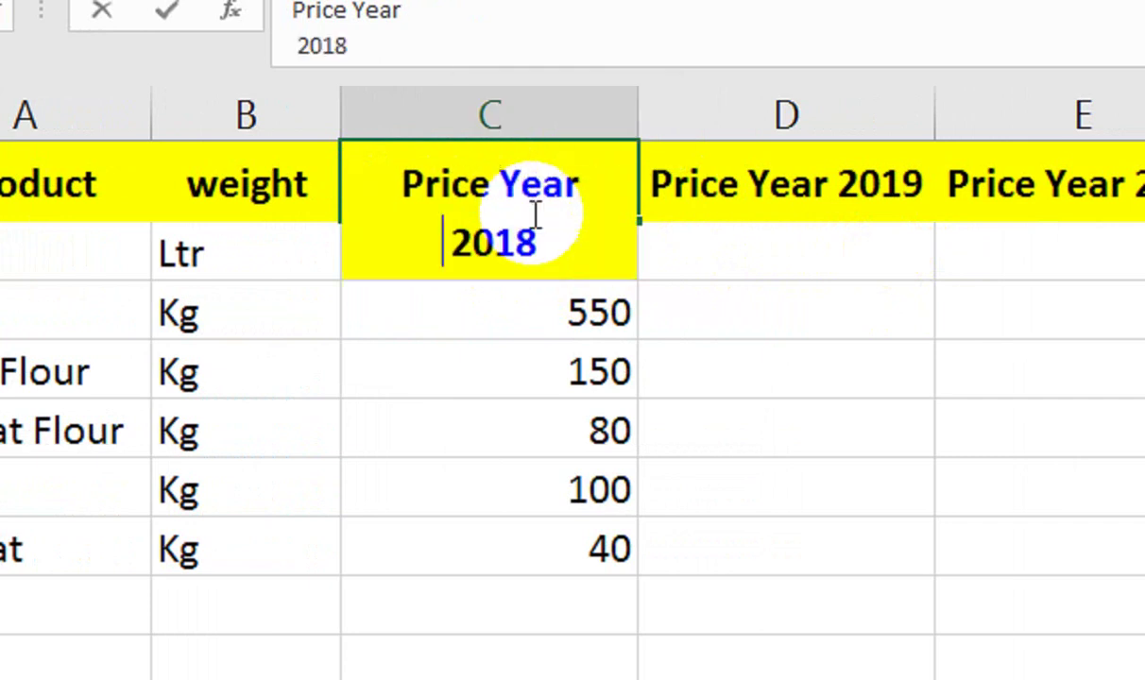
left_click(487, 415)
left_click(518, 171)
left_click_drag(35, 223, 36, 259)
Copy that header format to the 2019–2022 headers and narrow those columns to equal width.
left_click(111, 166)
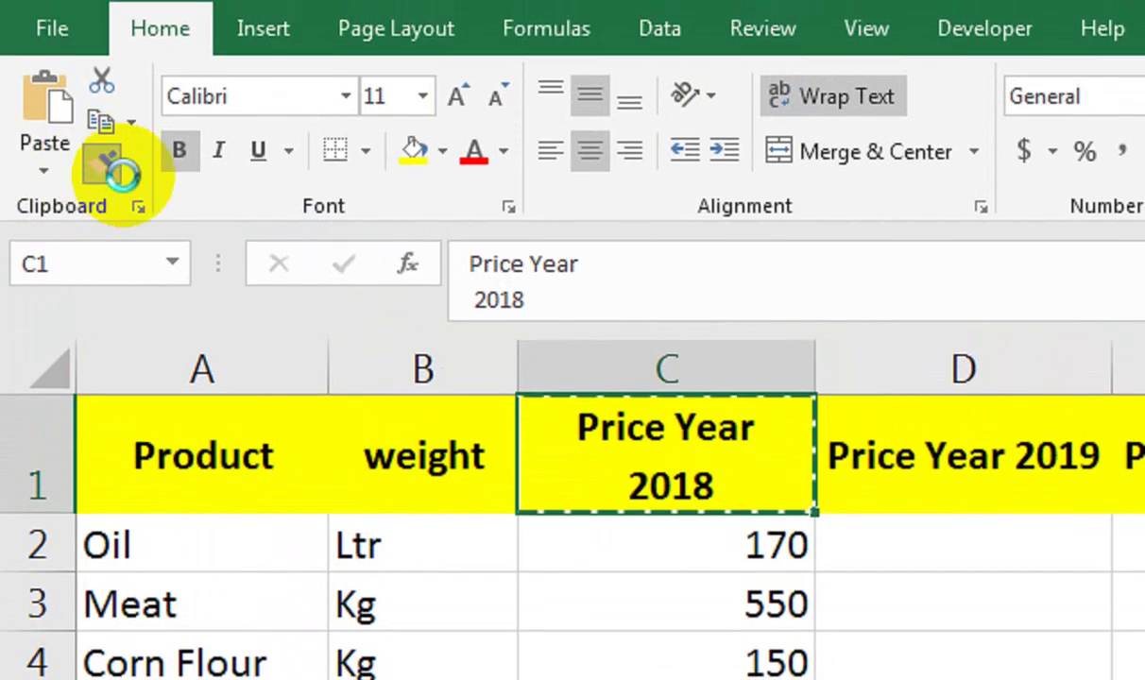
left_click_drag(893, 453, 992, 467)
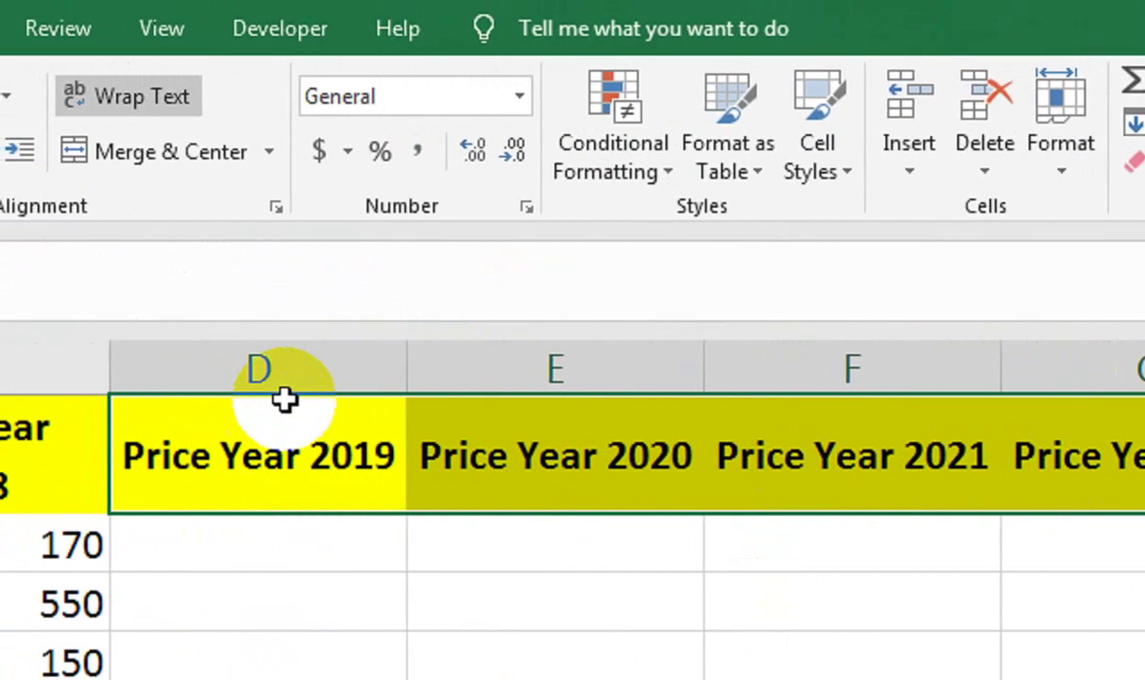
left_click(274, 370)
left_click_drag(456, 371, 912, 377)
left_click_drag(831, 370, 776, 371)
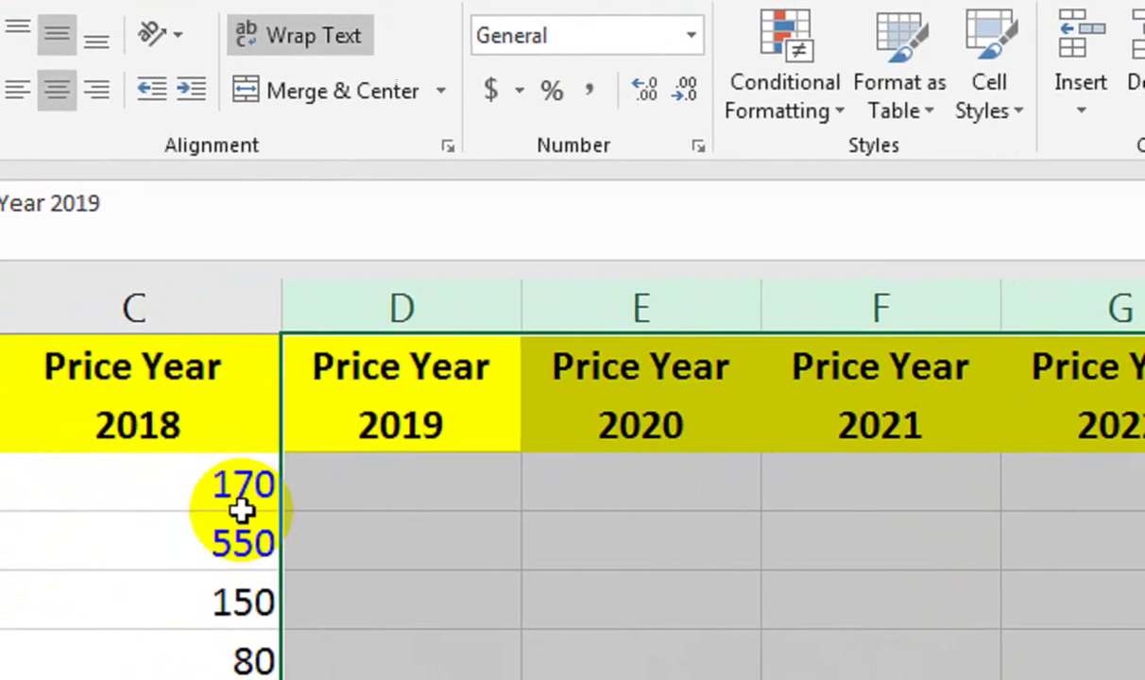
Select the price cells and then all the table's data rows.
left_click_drag(236, 441, 397, 496)
left_click_drag(812, 620, 902, 550)
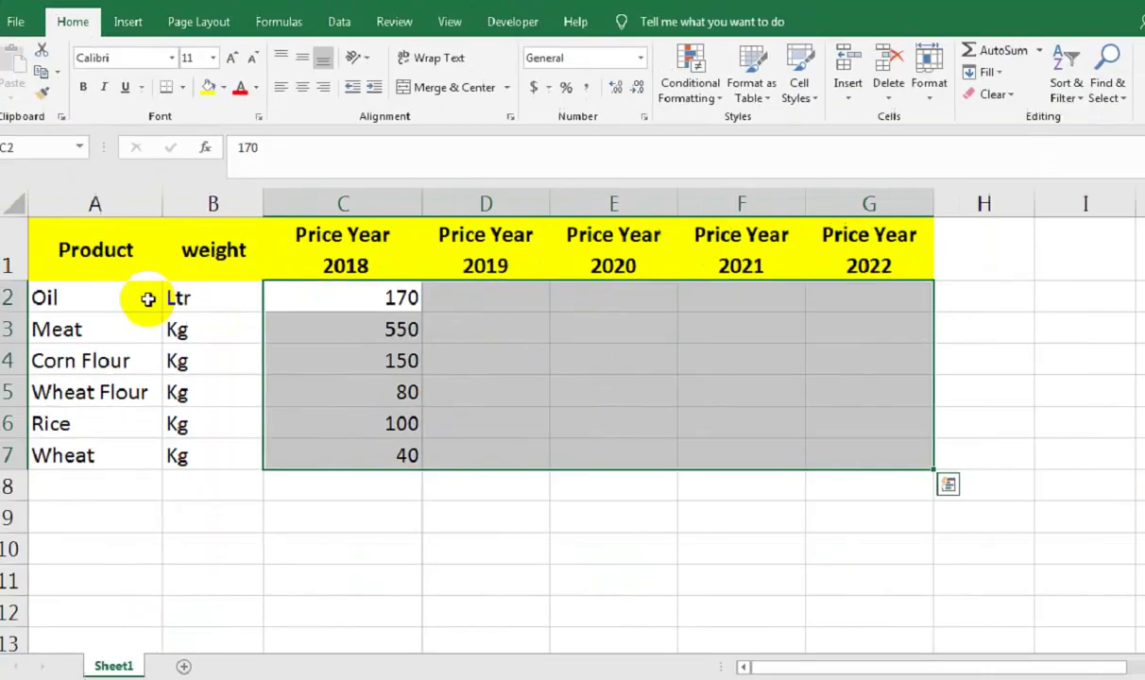
left_click_drag(147, 298, 776, 437)
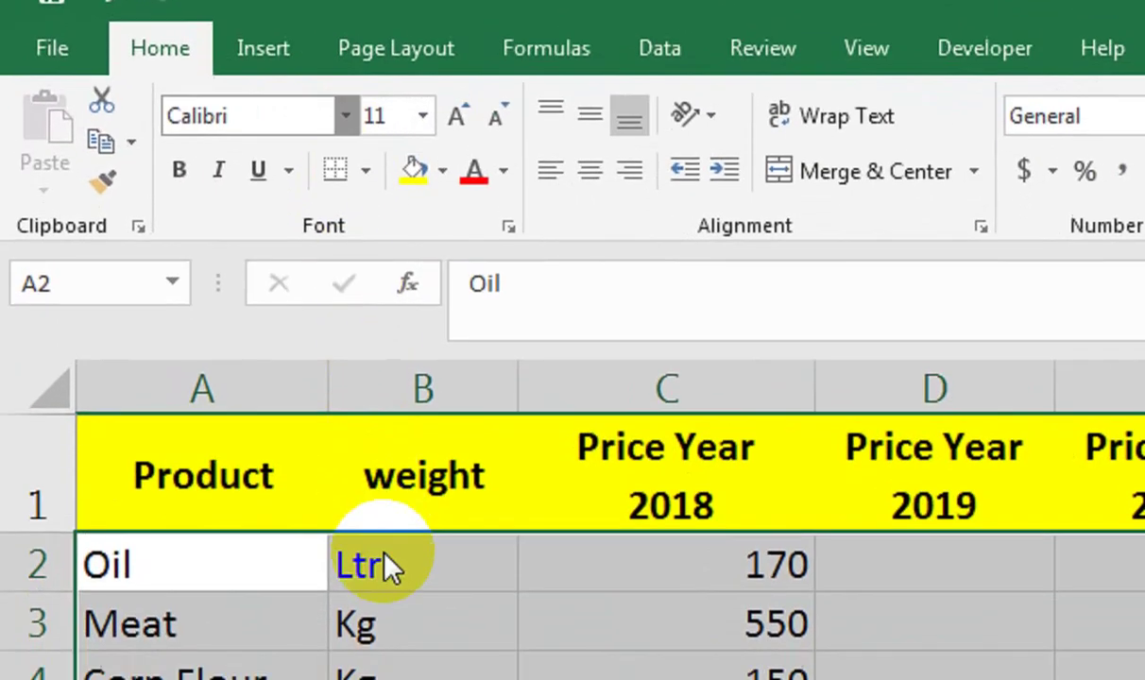
Set the table's data rows to bold Arial.
left_click(172, 78)
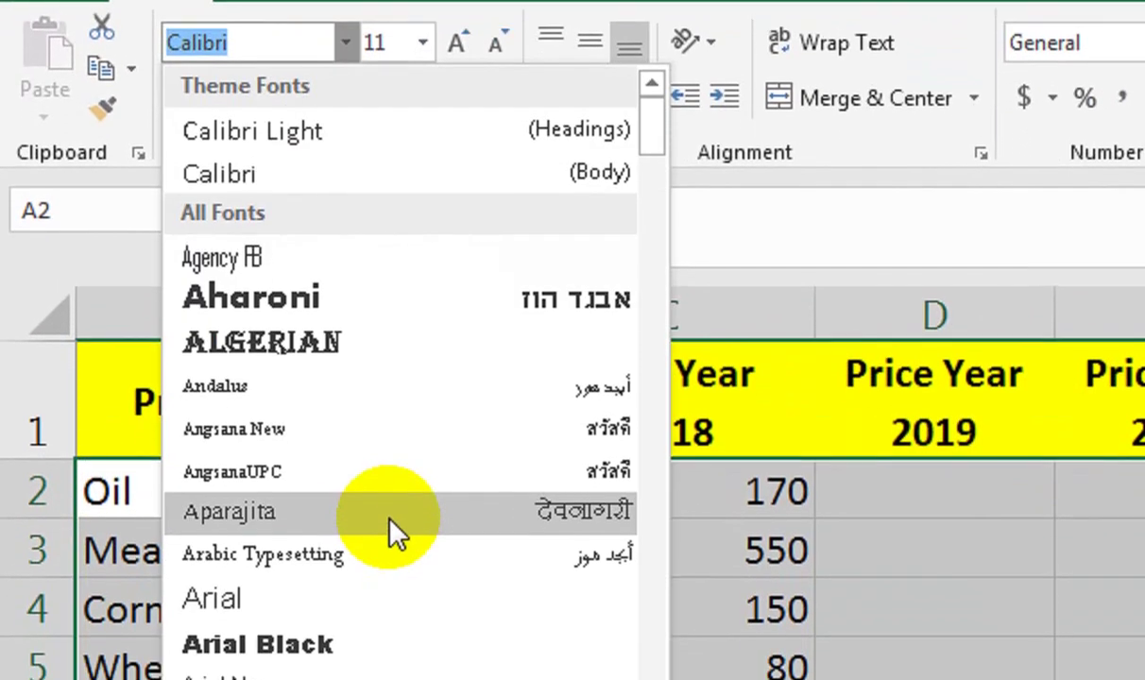
left_click(396, 571)
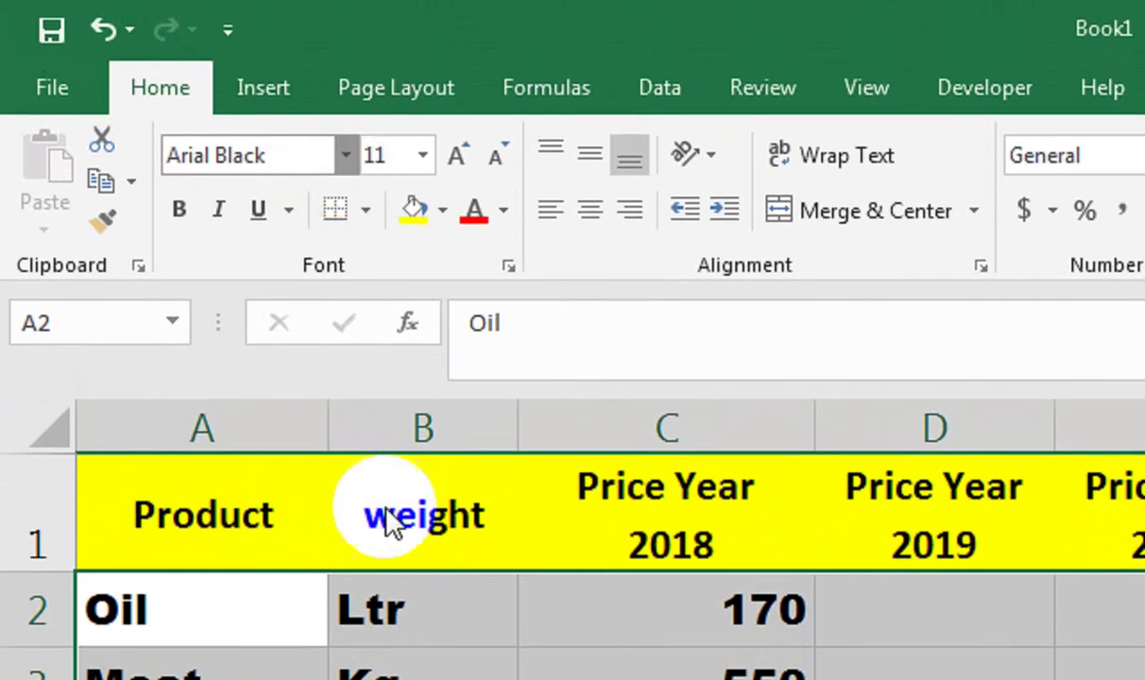
left_click(345, 155)
left_click(363, 454)
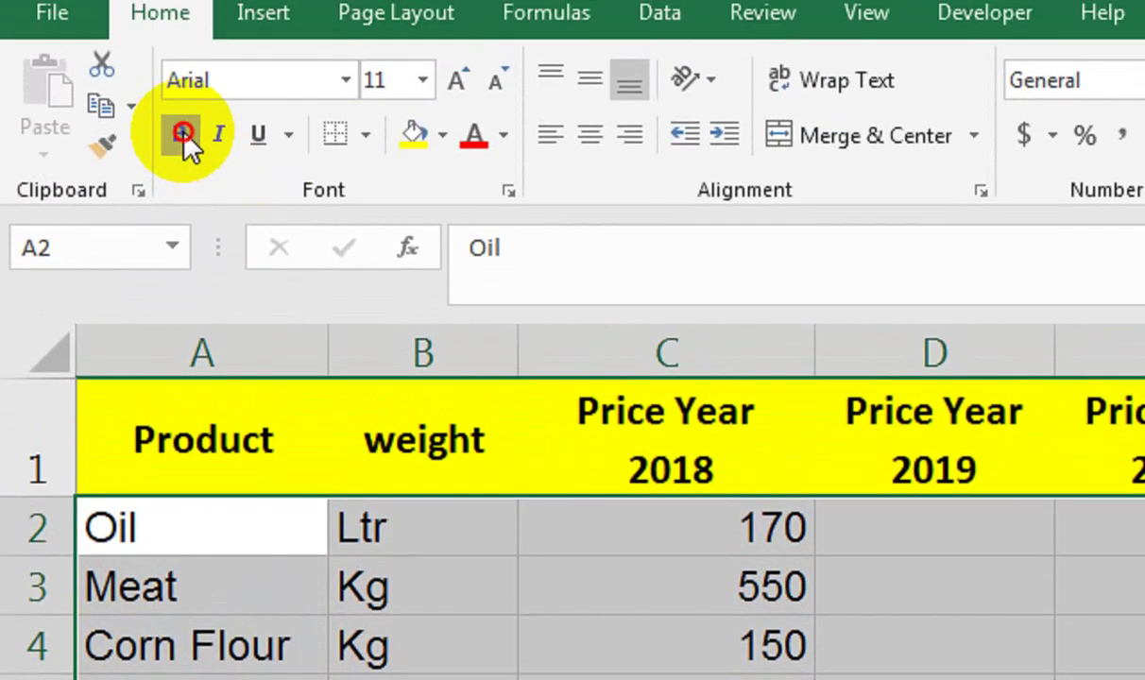
left_click(184, 141)
Centre the price cells in their columns.
left_click(857, 510)
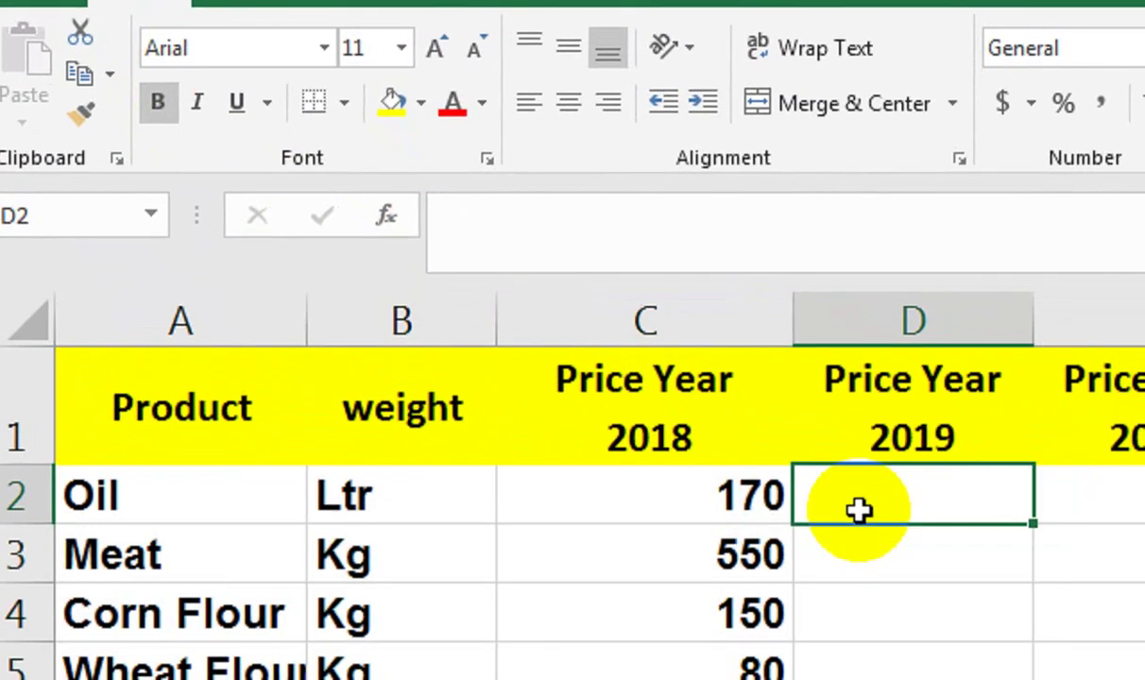
mouse_move(732, 498)
left_mouse_down()
mouse_move(867, 520)
mouse_move(867, 543)
left_mouse_up()
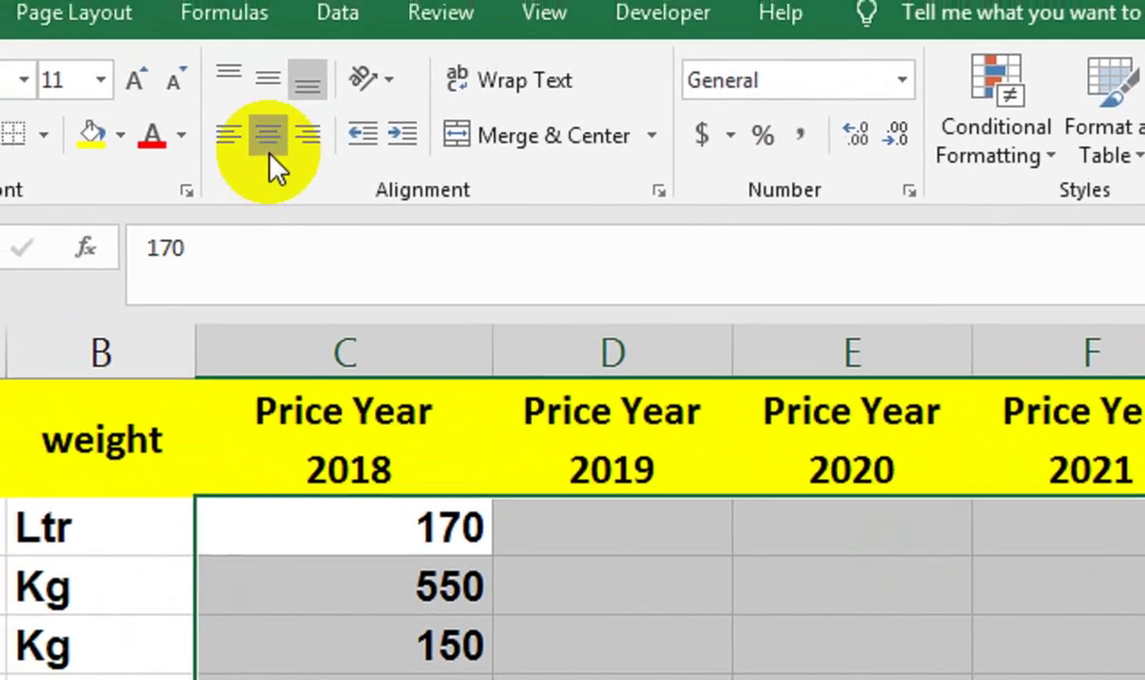
left_click(267, 75)
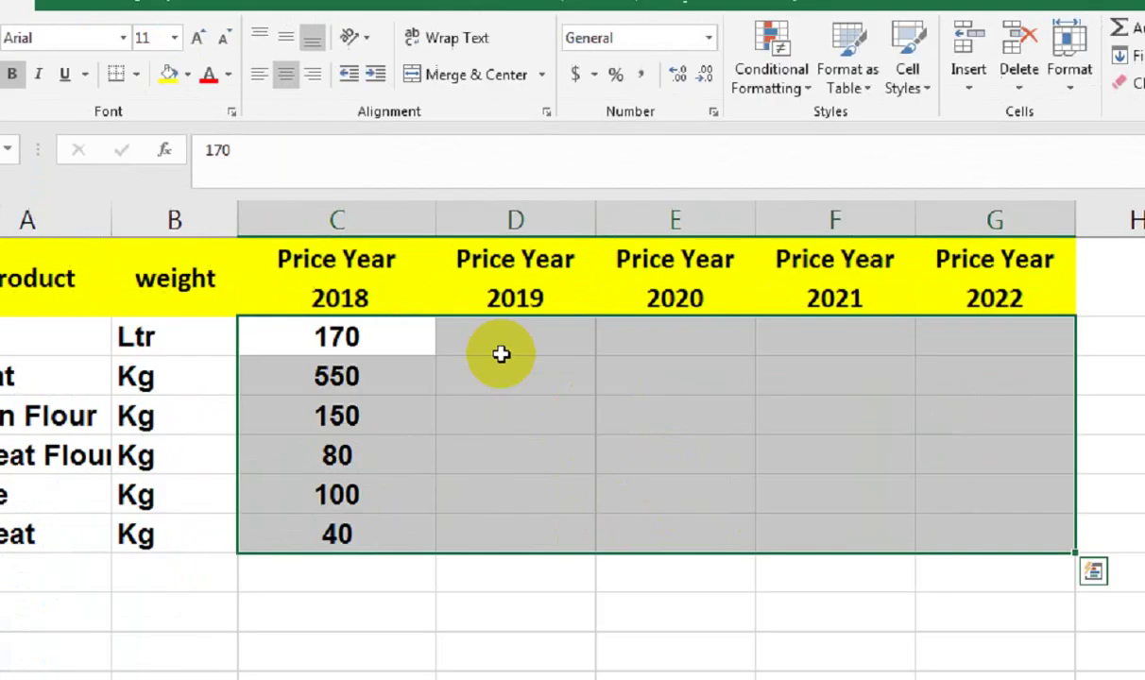
left_click(457, 305)
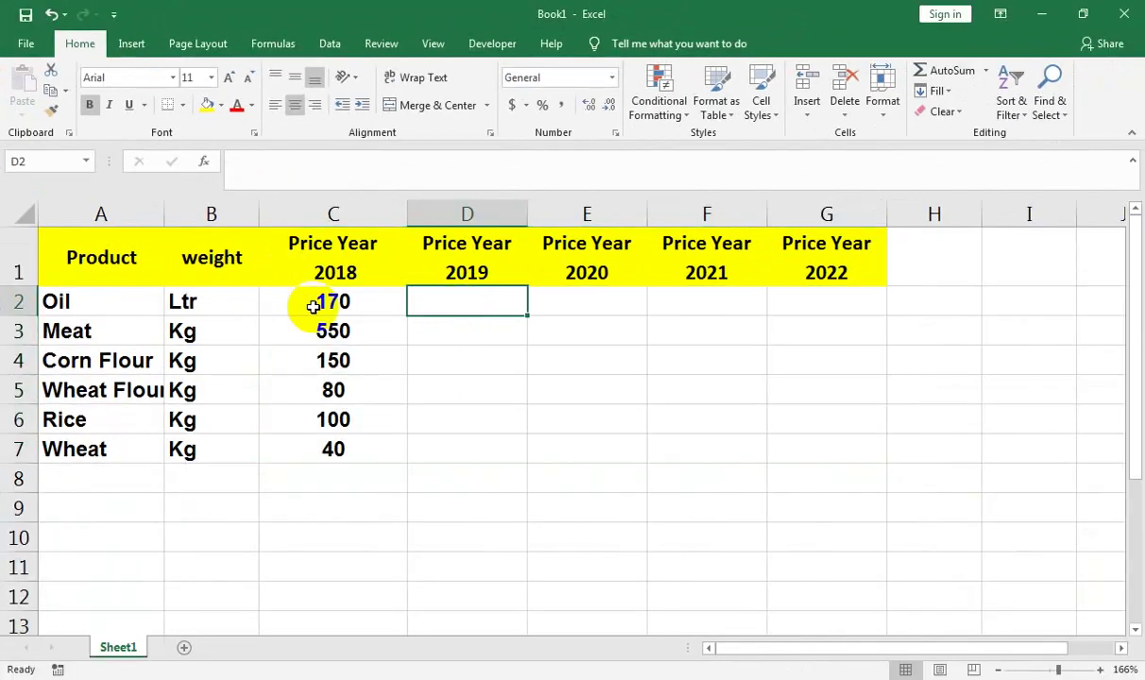
Enter Oil's 2019–2022 prices: 200, 230, 350, 460.
type("20")
key("Tab")
type("2")
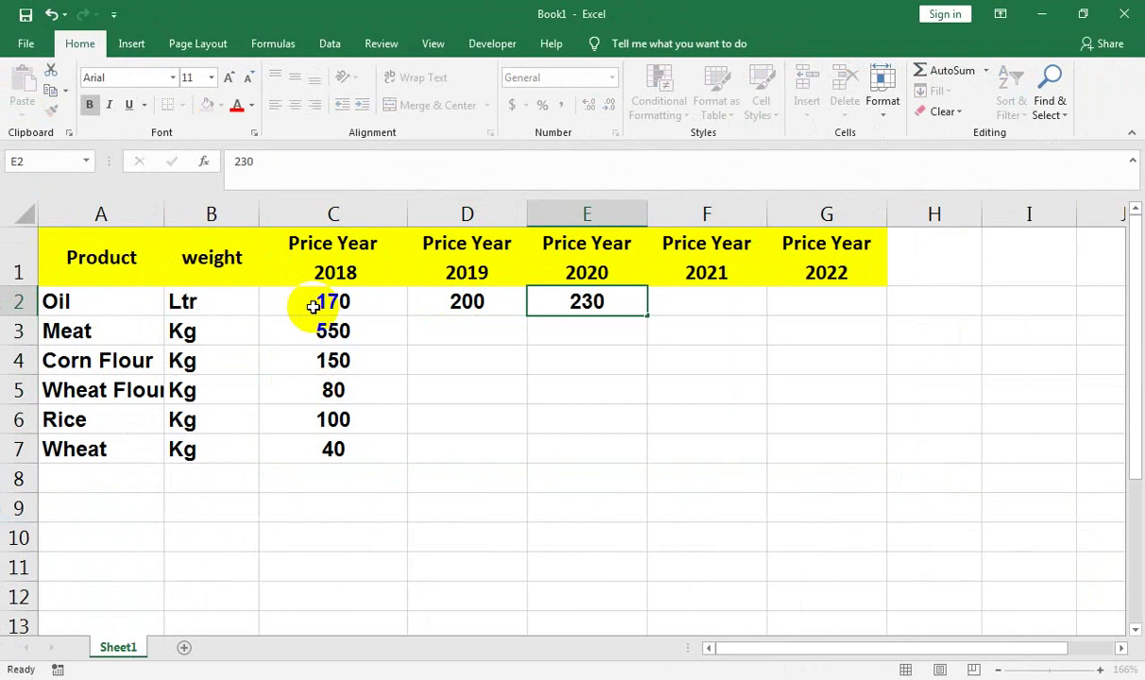
key("Tab")
type("35")
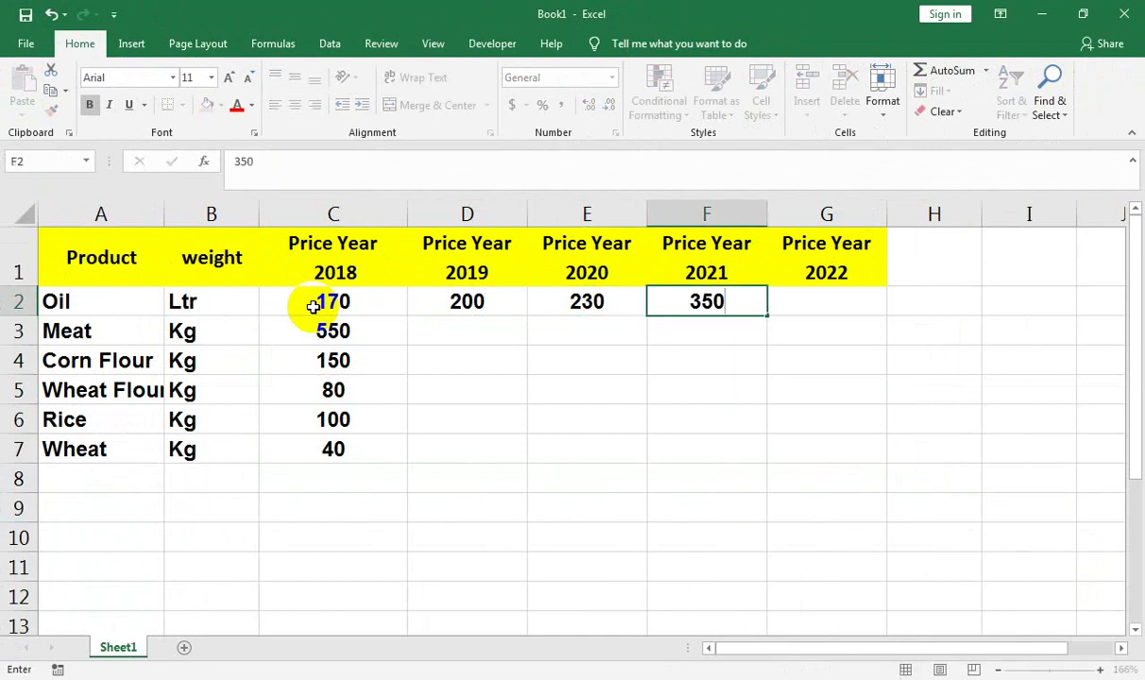
key("Tab")
type("4")
key("Return")
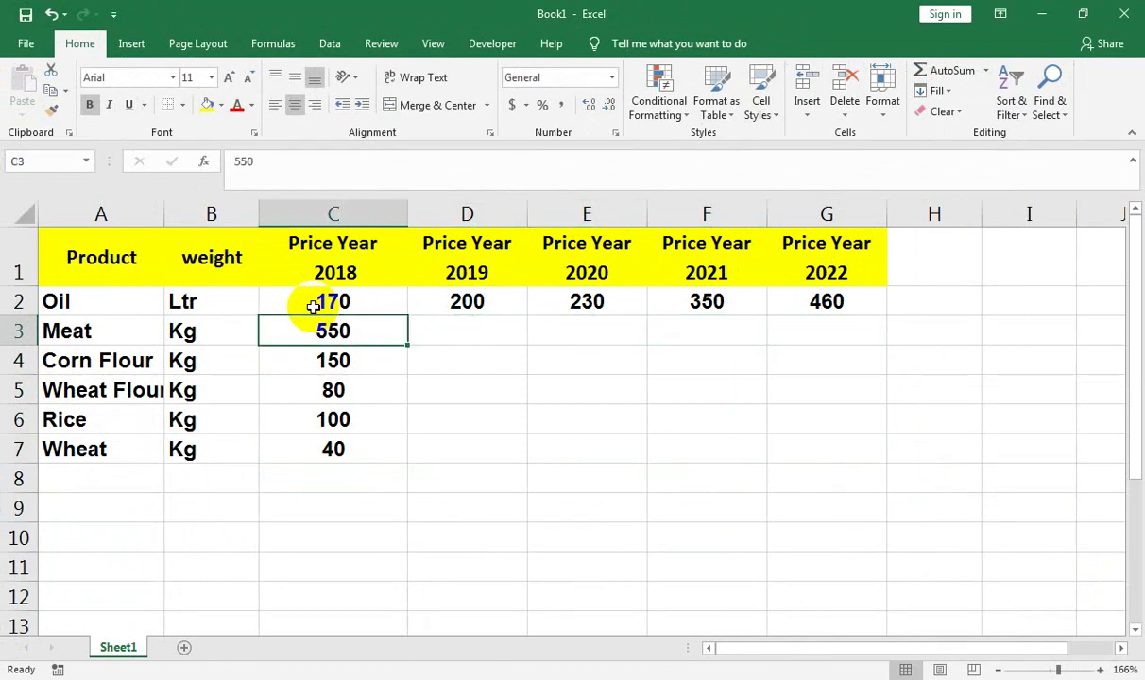
Enter Meat's 2019–2022 prices 600, 700, 800, 1000, correcting a mistyped 8000.
key("Tab")
type("600")
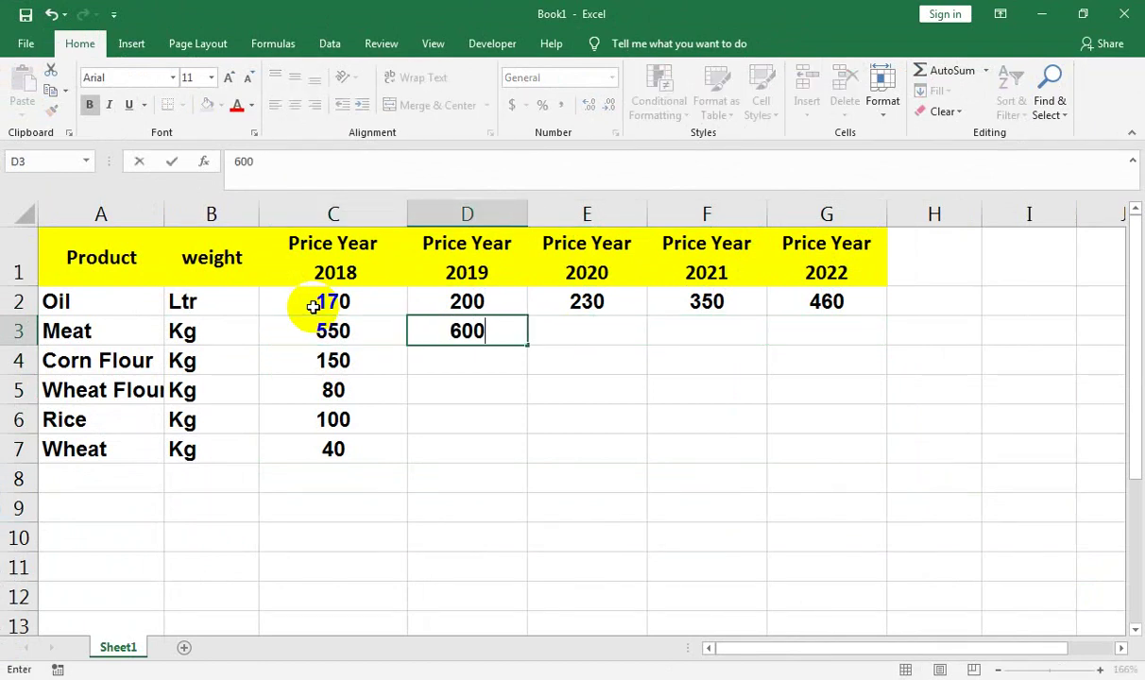
key("Tab")
type("700")
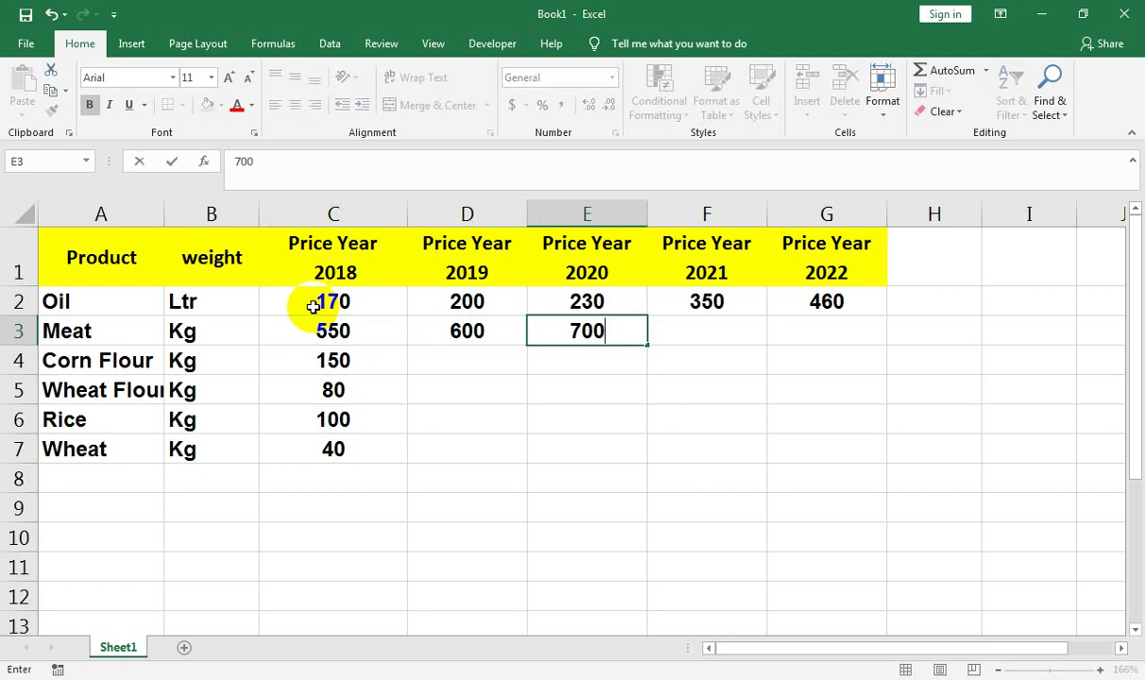
key("Tab")
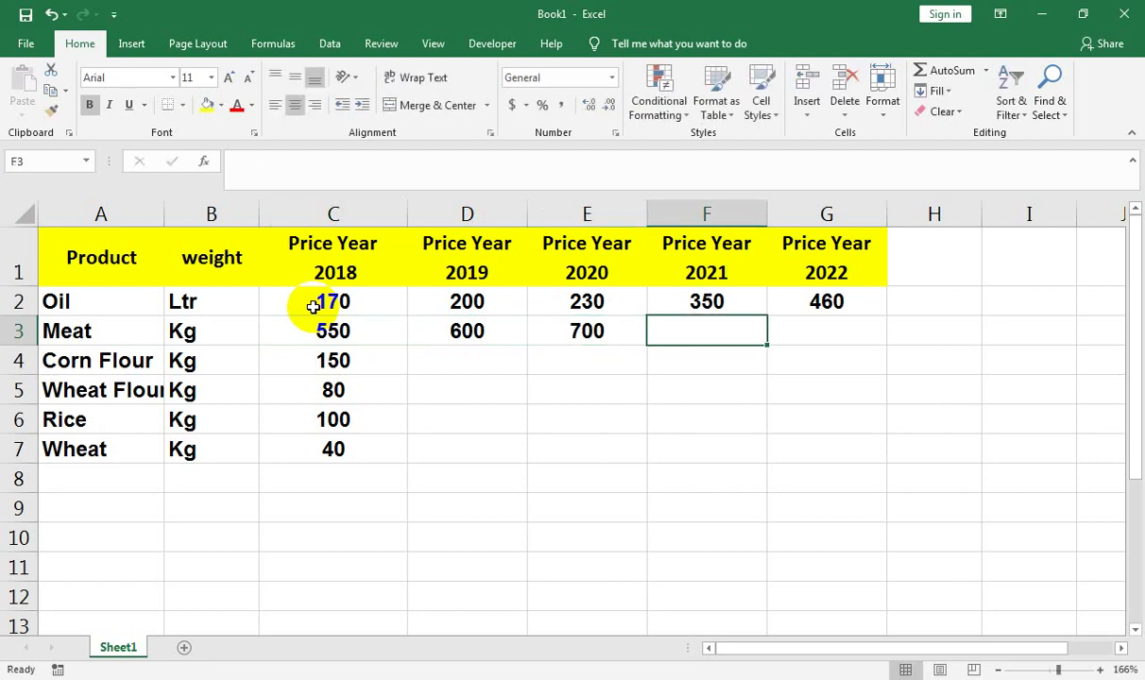
type("8")
key("Tab")
key("shift+Tab")
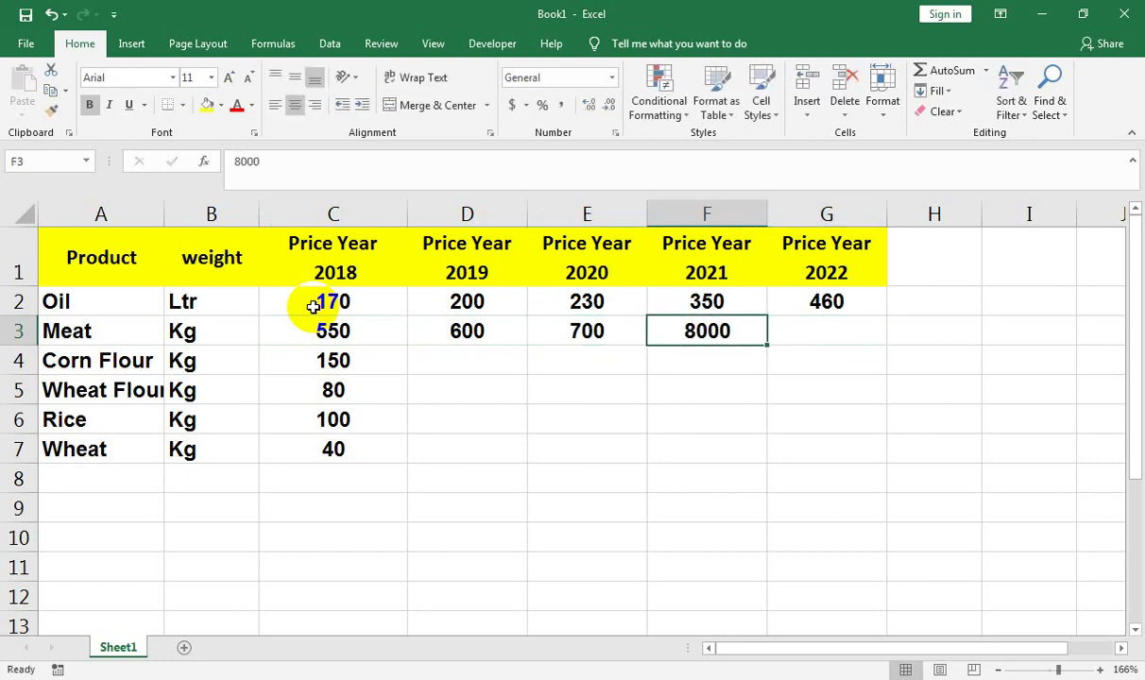
key("F2")
key("Tab")
type("100")
key("Return")
Enter Corn Flour's 2019–2022 prices: 160, 180, 200, 230.
key("Left")
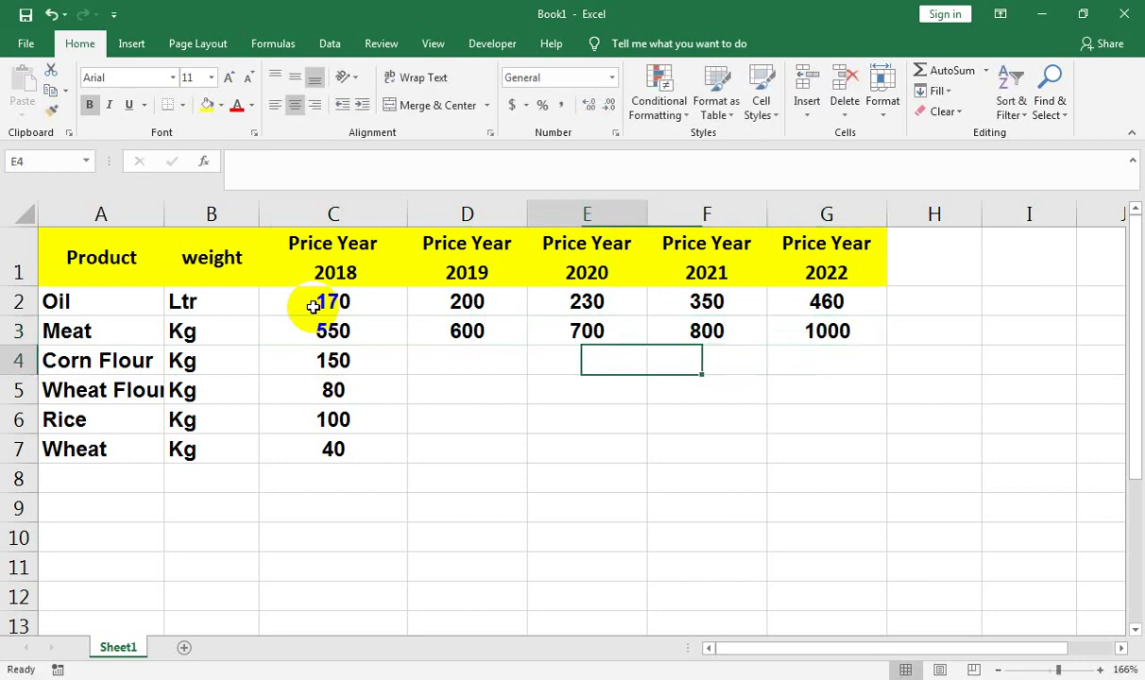
key("Left")
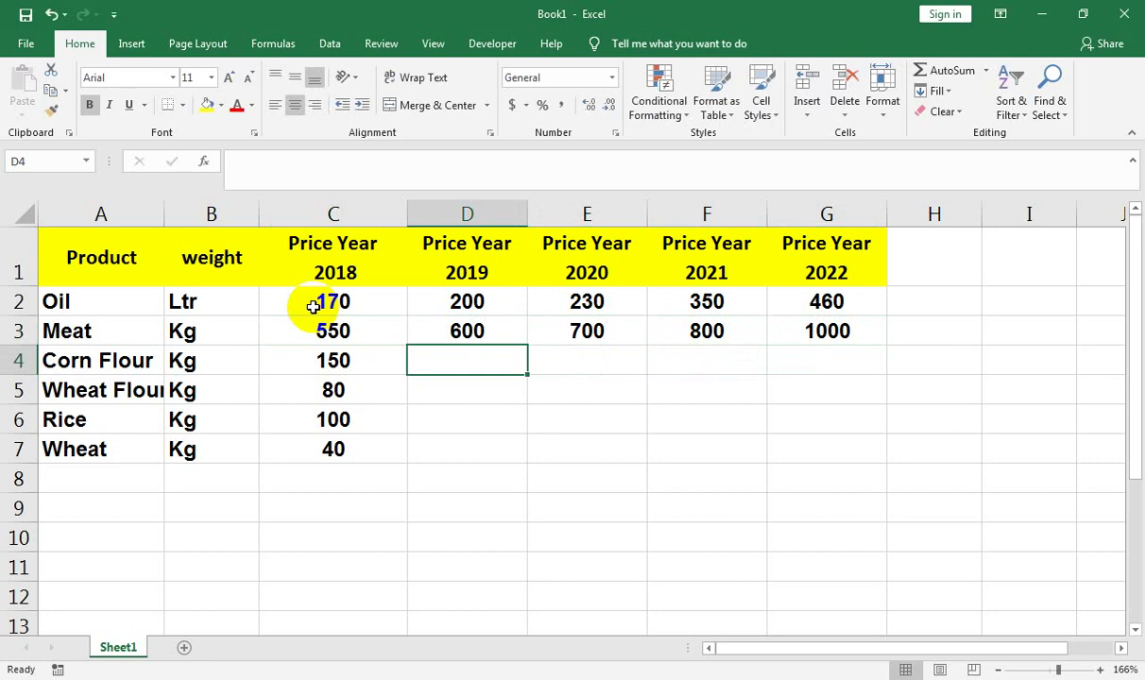
type("160")
key("Tab")
type("1")
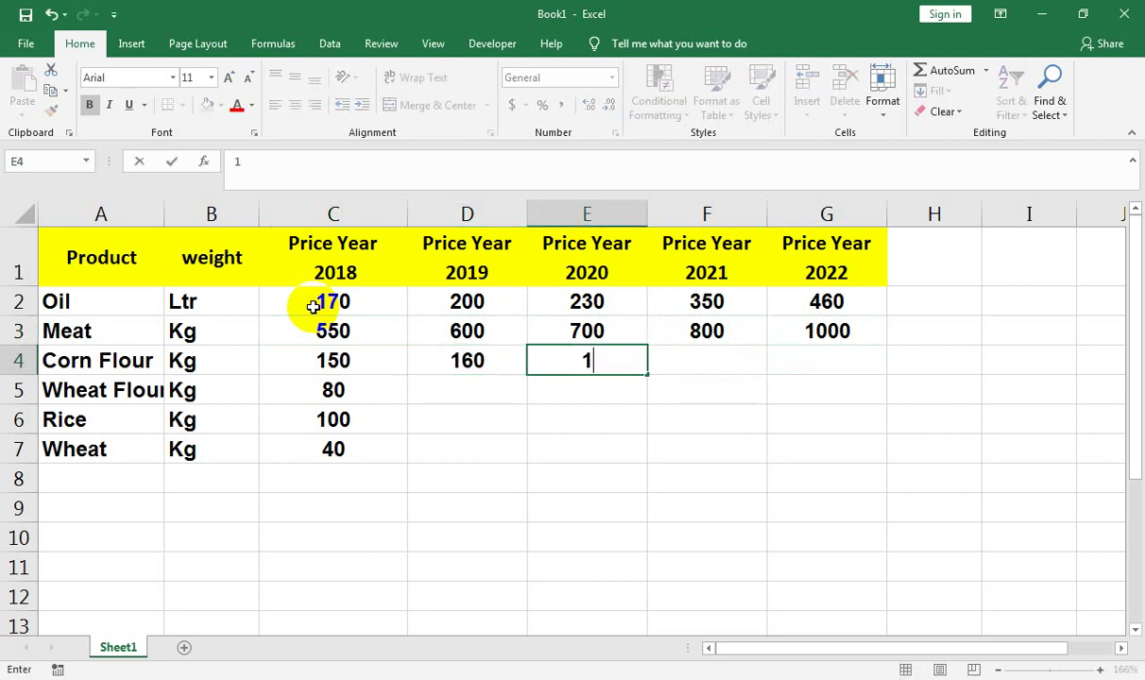
key("Tab")
type("200")
key("Tab")
type("230")
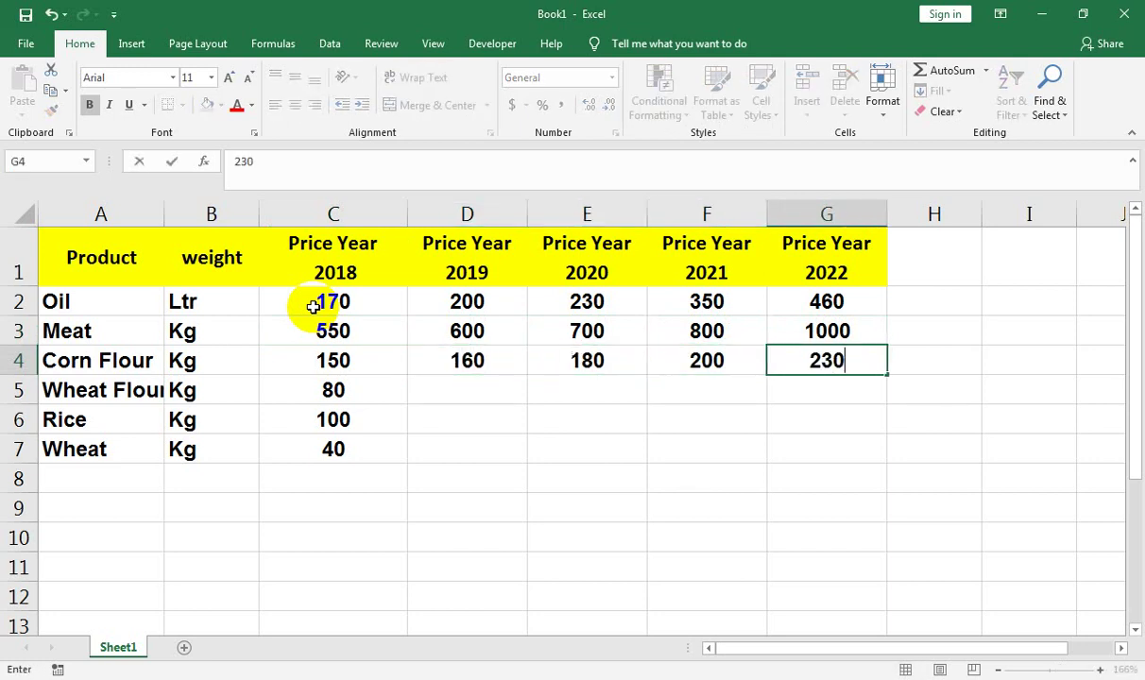
key("Return")
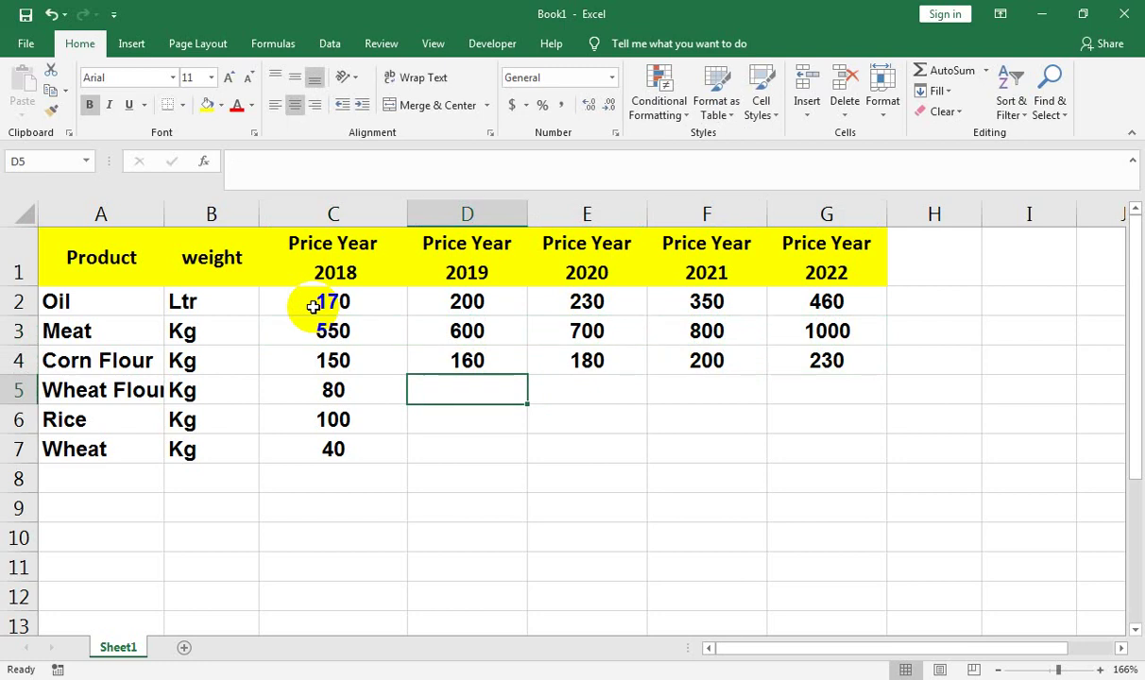
Enter Wheat Flour's 2019–2022 prices: 100, 120, 130, 150.
type("1")
key("Tab")
type("120")
key("Tab")
type("1")
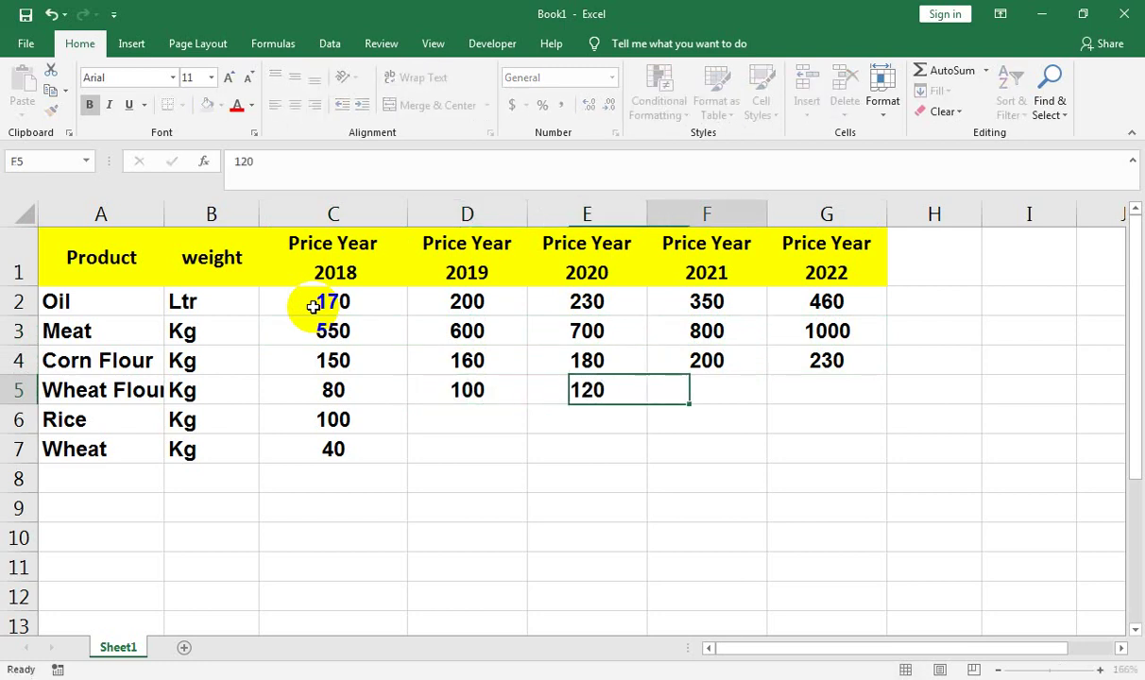
type("30")
key("Tab")
type("150")
key("Return")
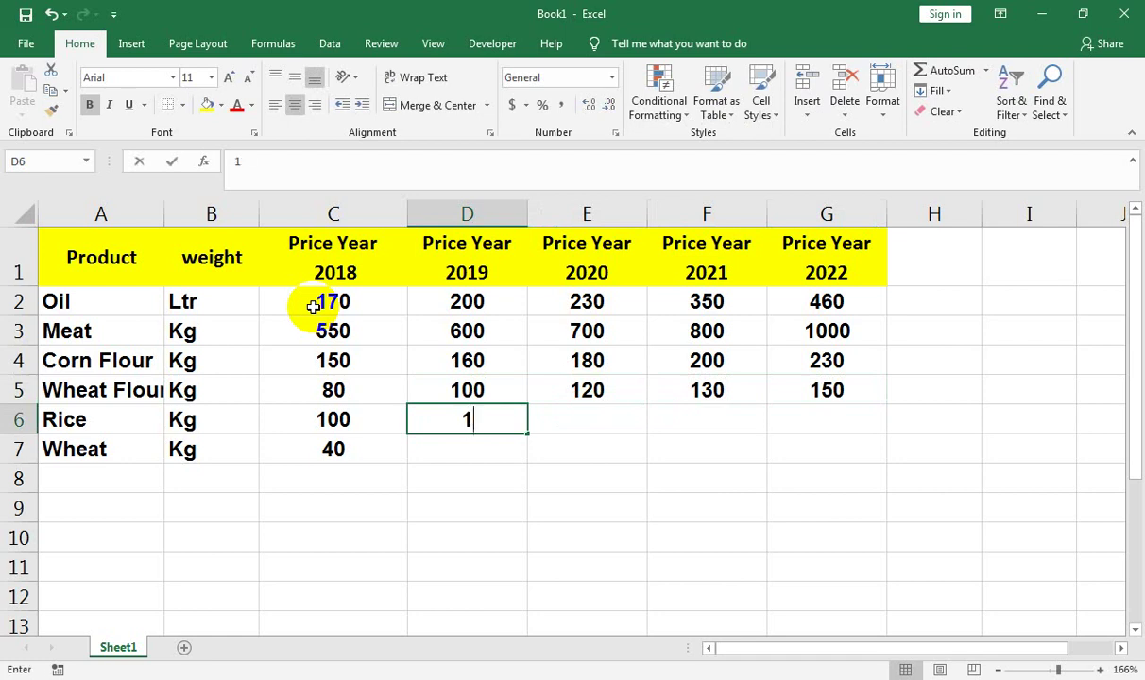
Enter Rice's 2019–2022 prices: 120, 140, 160, 200.
type("120")
key("Tab")
type("140")
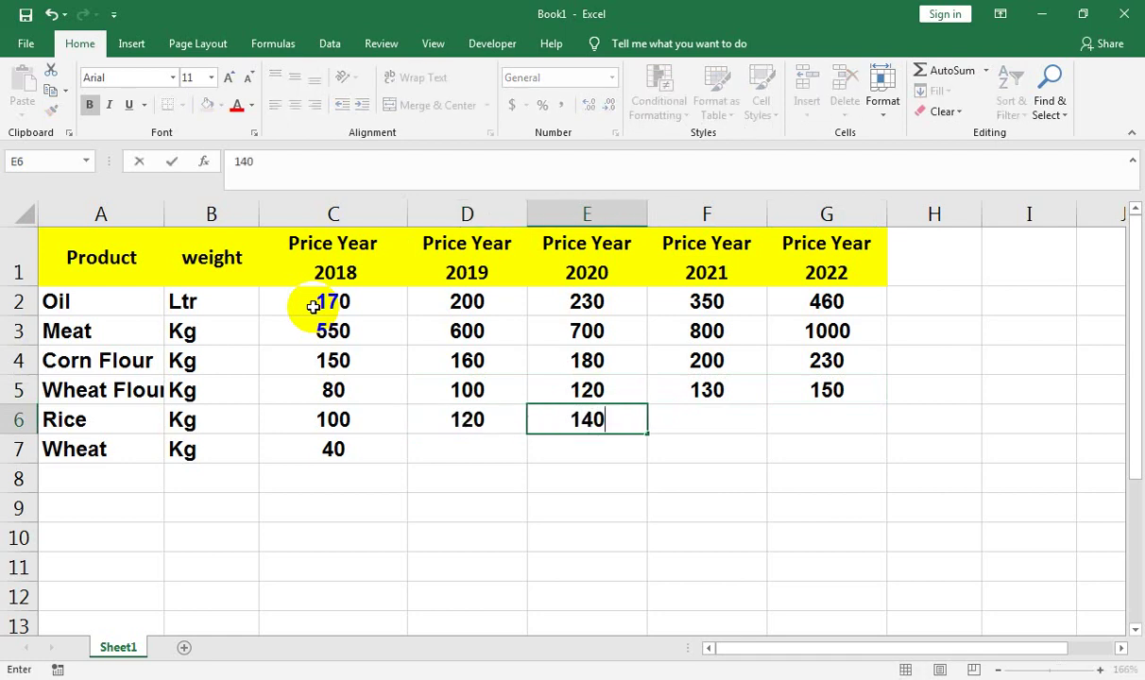
key("Tab")
type("1")
key("Tab")
type("20")
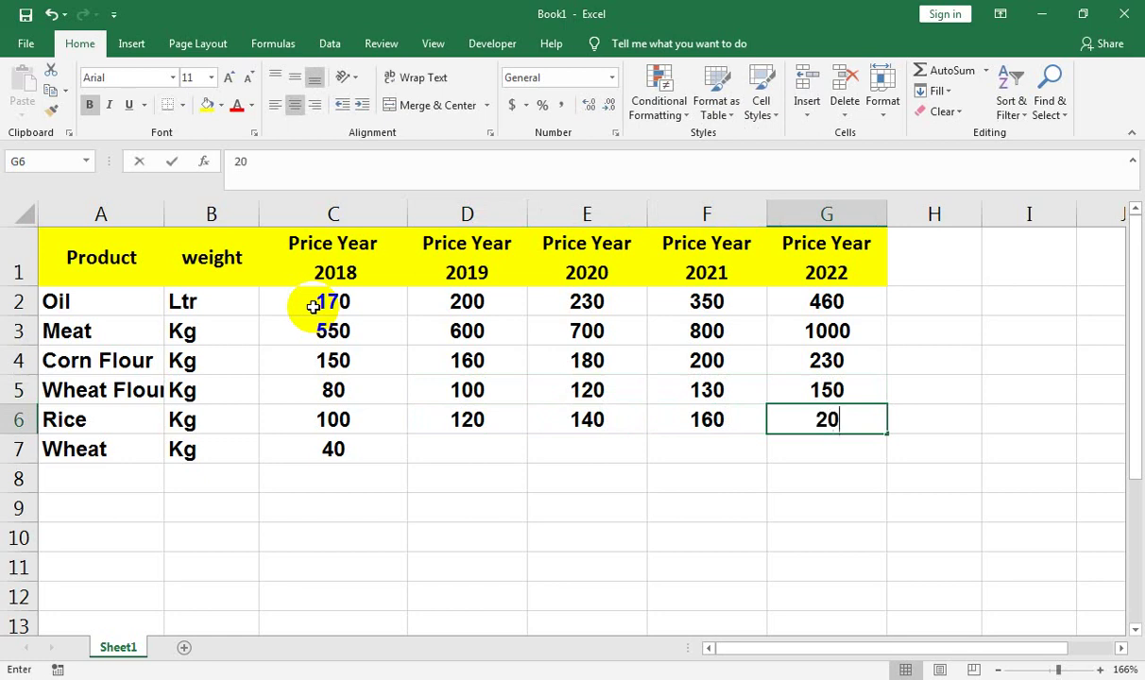
type("0")
key("Return")
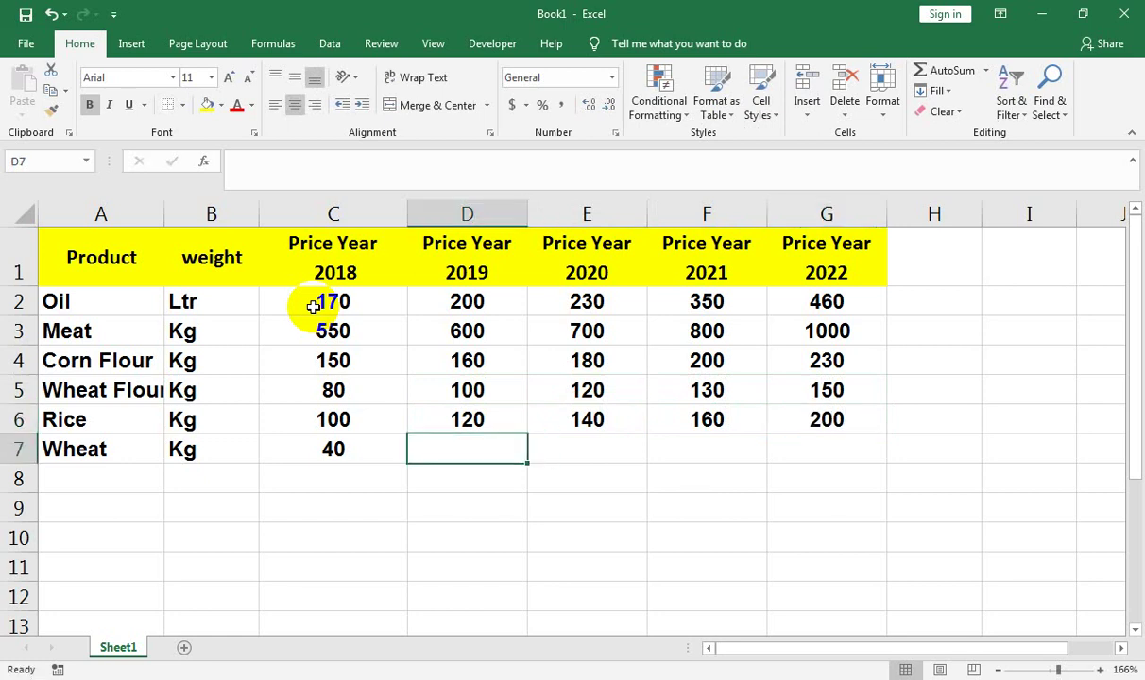
Enter Wheat's 2019–2022 prices: 50, 60, 70, 150.
type("5")
key("Tab")
type("60")
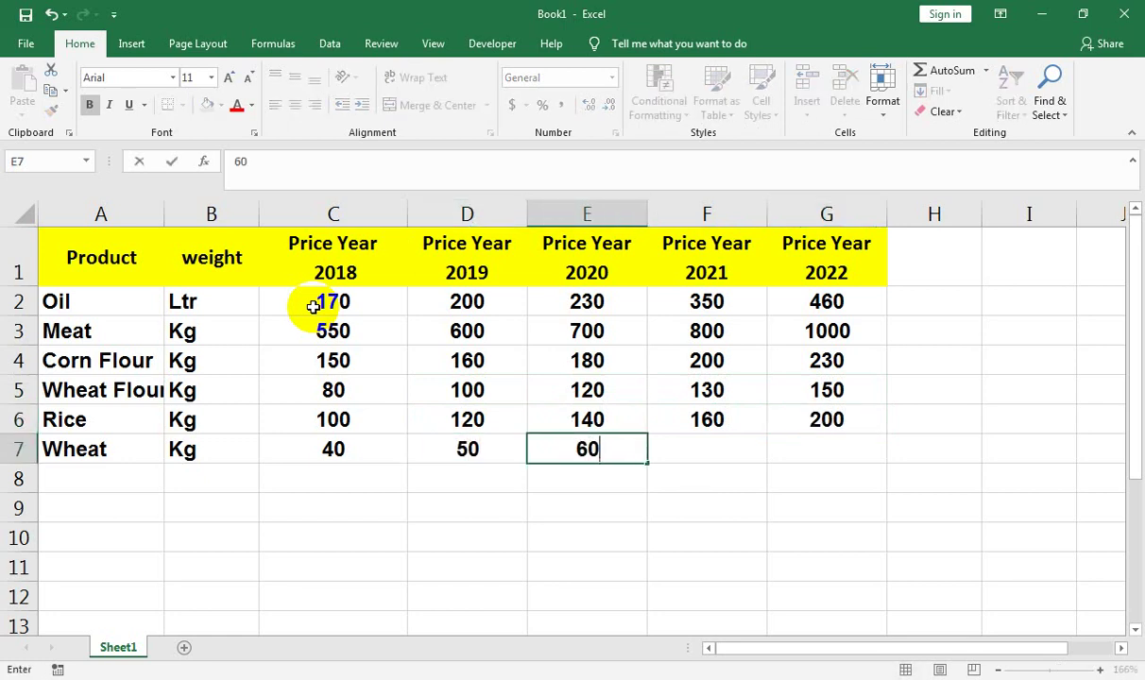
key("Tab")
type("0")
key("Tab")
type("1")
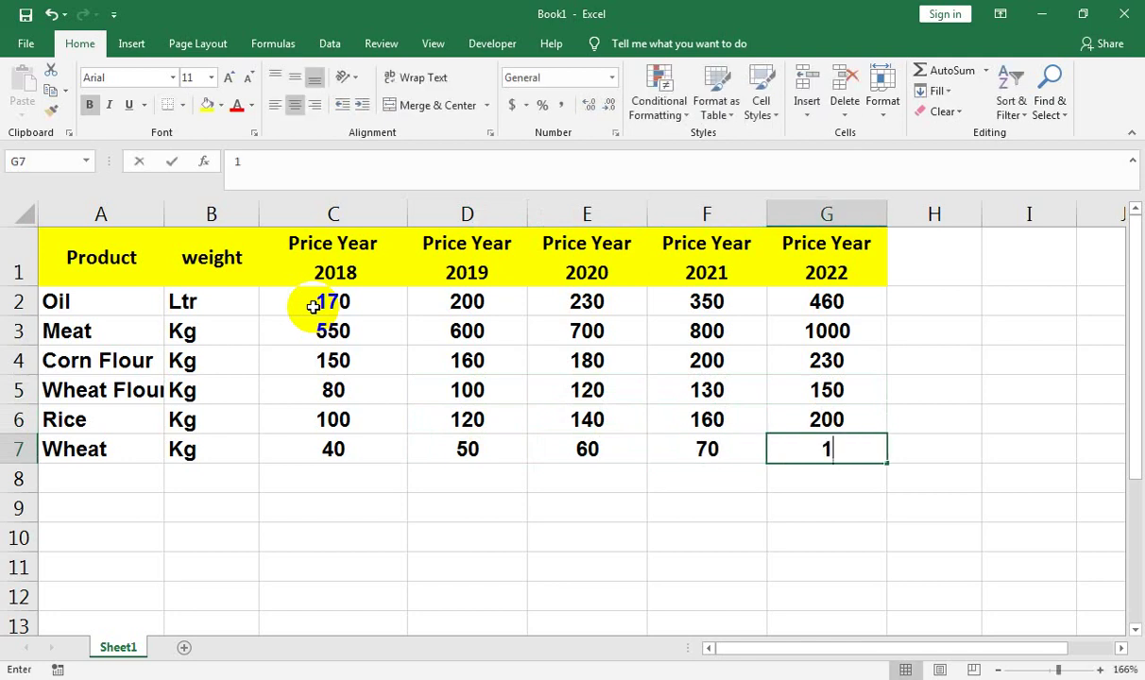
type("0")
key("Return")
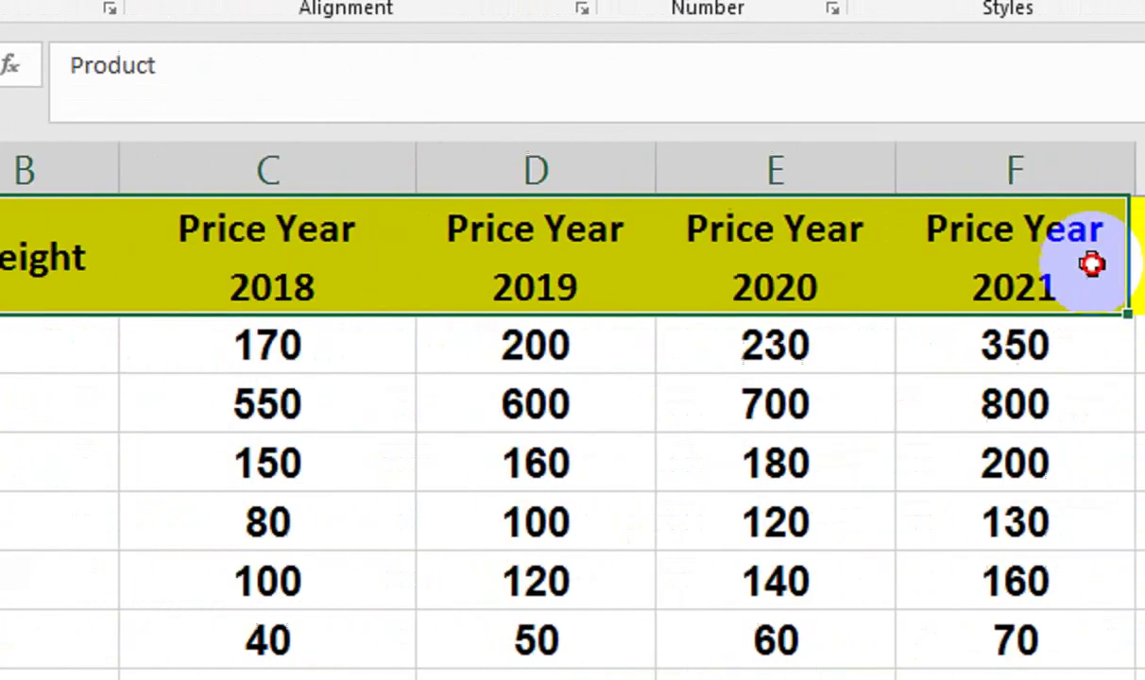
Set the header row A1:G1 to Arial.
left_click_drag(206, 238, 1144, 251)
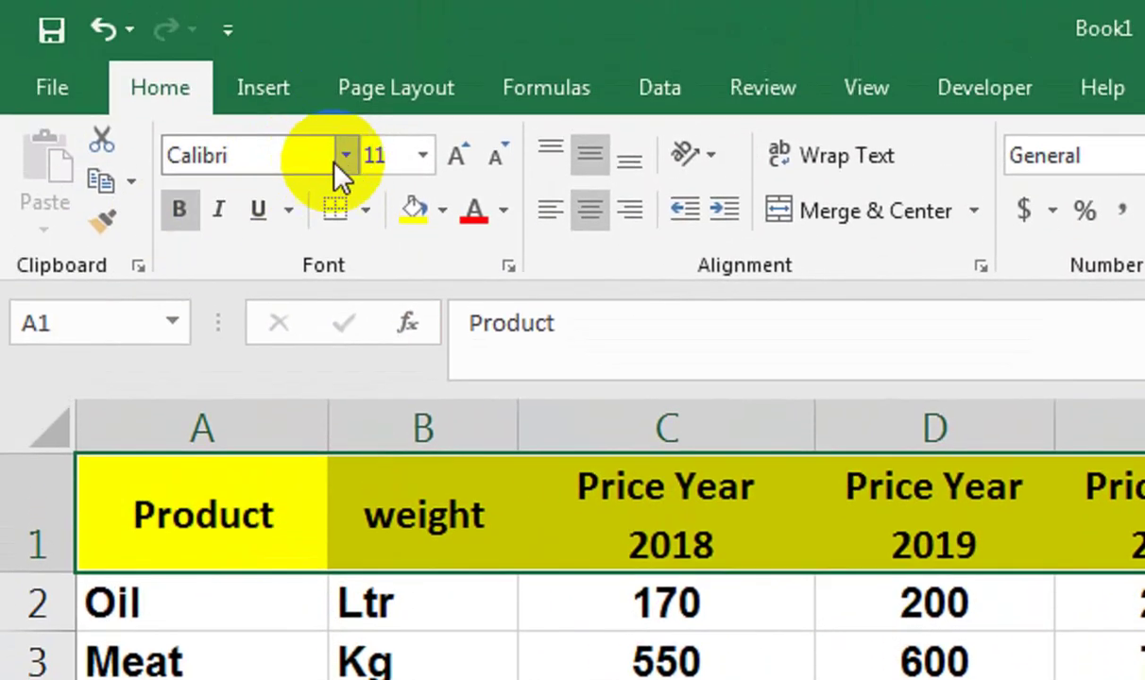
left_click(300, 48)
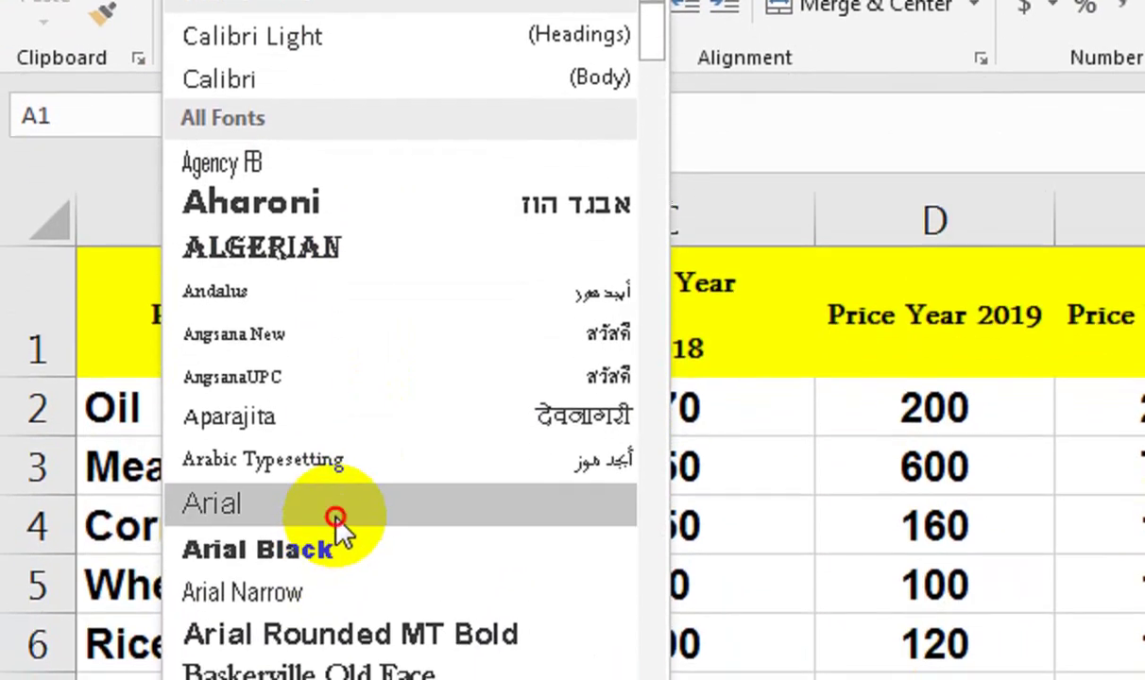
left_click(332, 616)
left_click(793, 486)
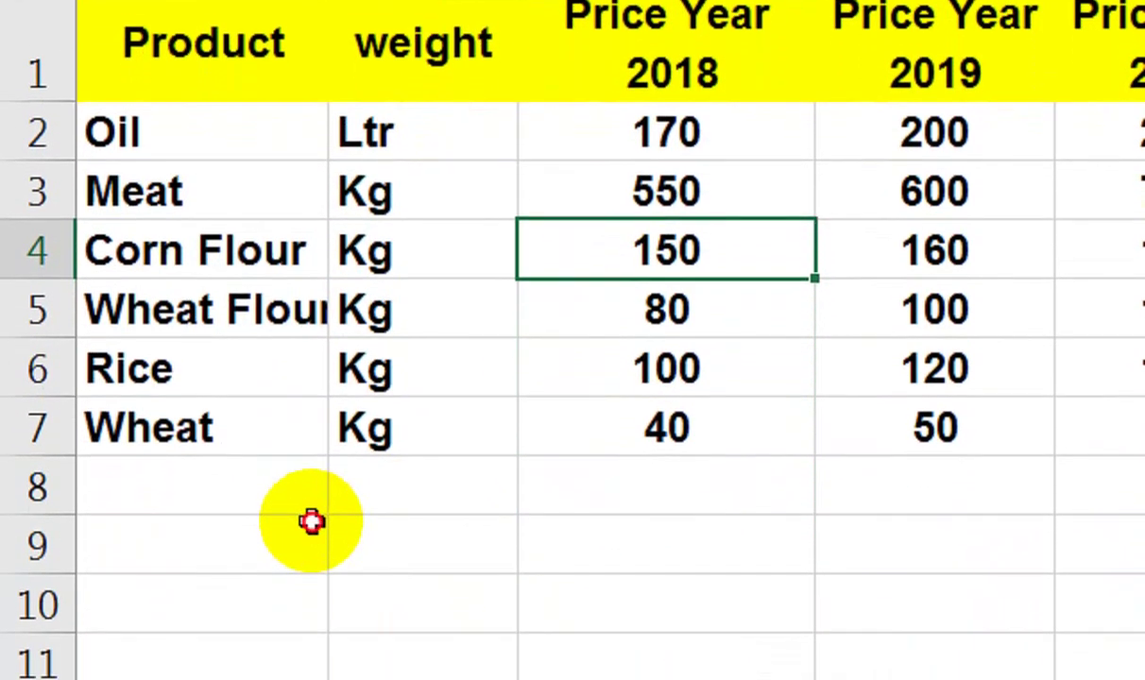
Give the TOTAL row A9:G9 a black fill with white text.
left_click(311, 510)
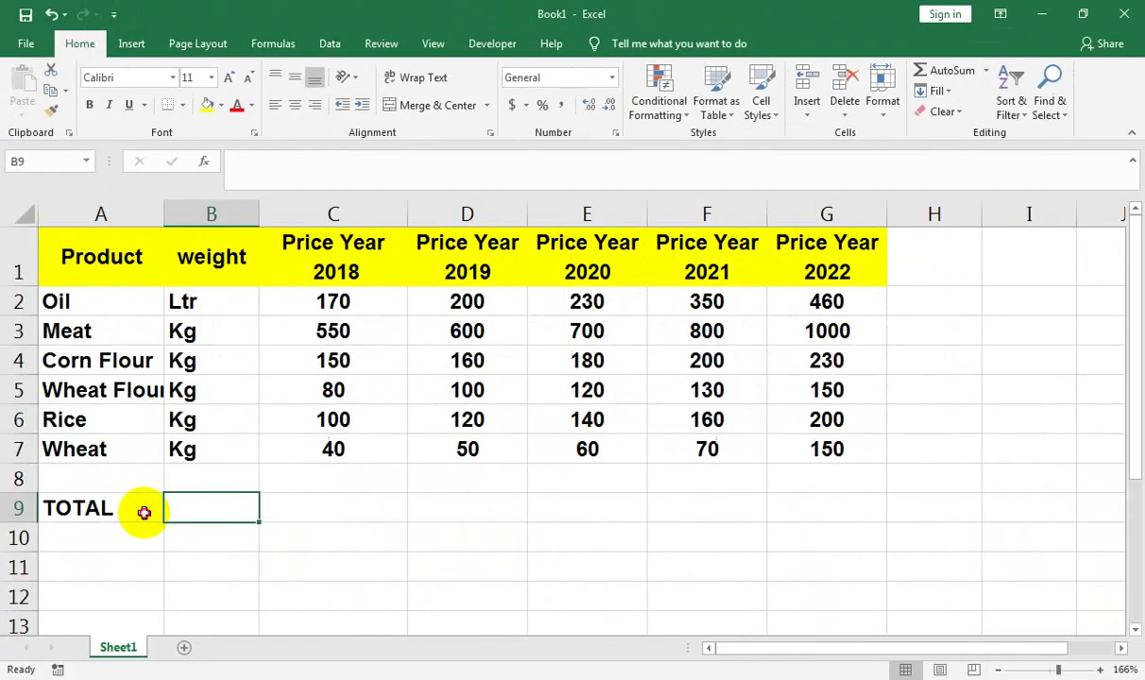
left_click_drag(149, 507, 771, 498)
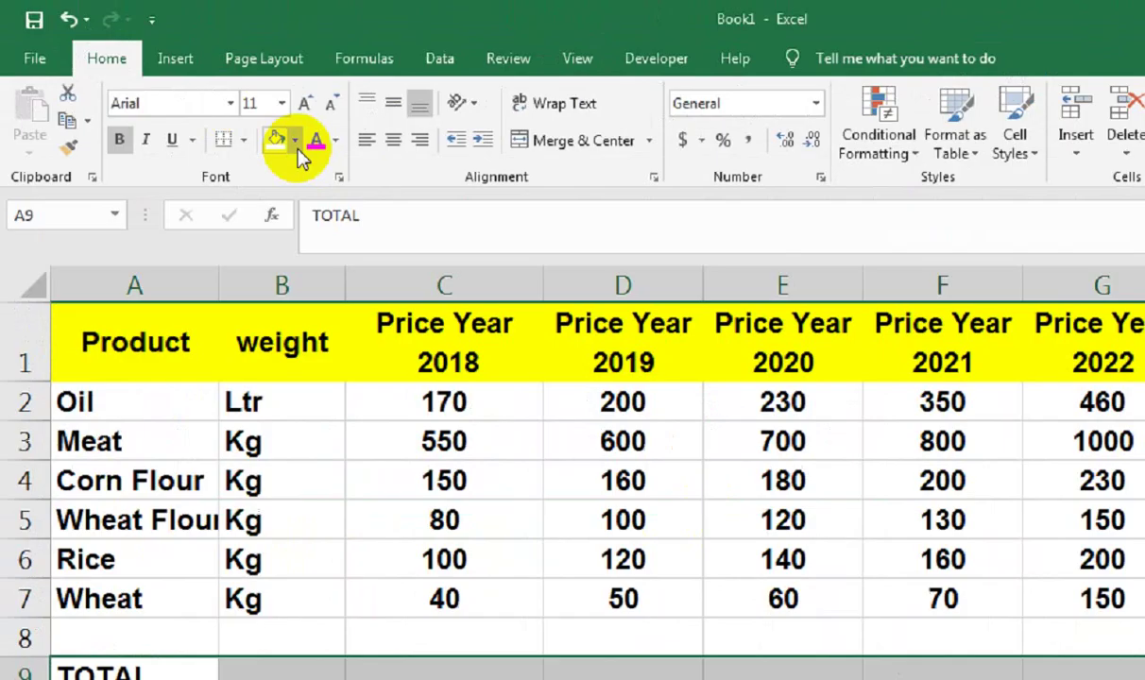
left_click(218, 104)
left_click(224, 140)
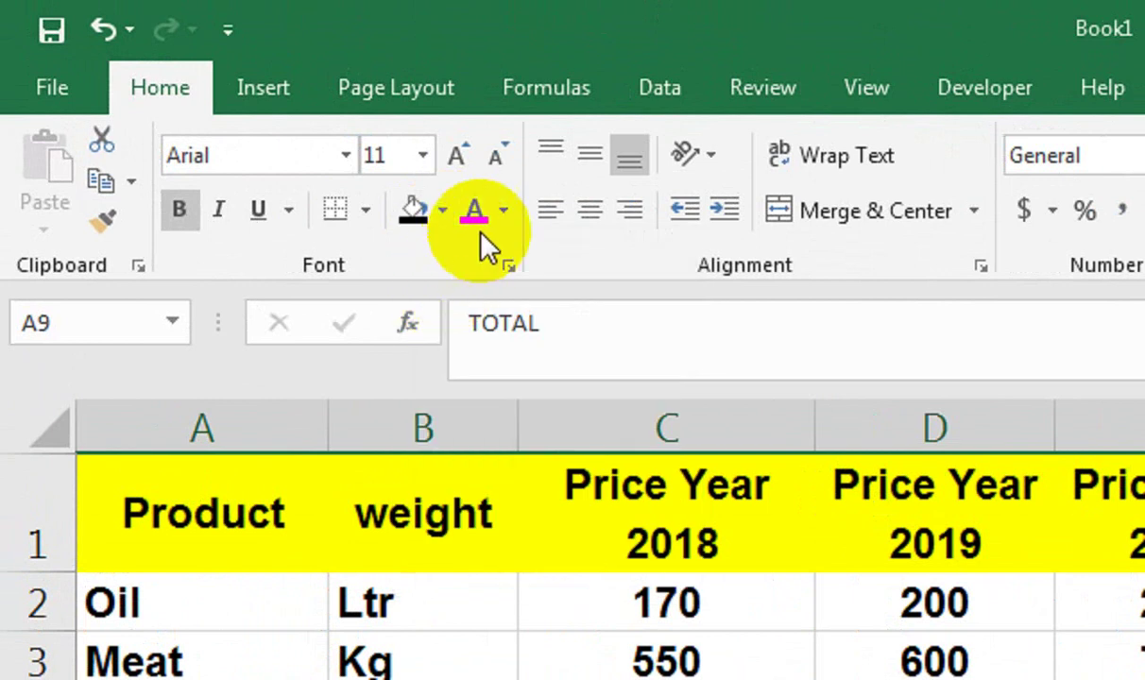
left_click(503, 210)
left_click(475, 334)
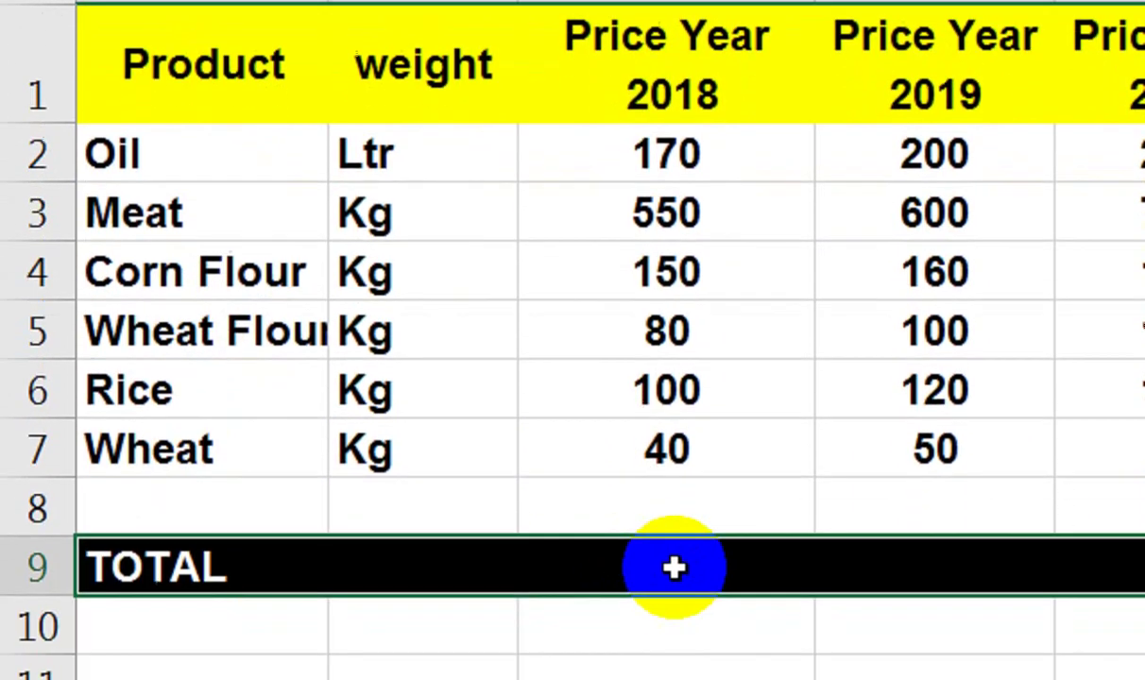
left_click_drag(669, 585, 710, 505)
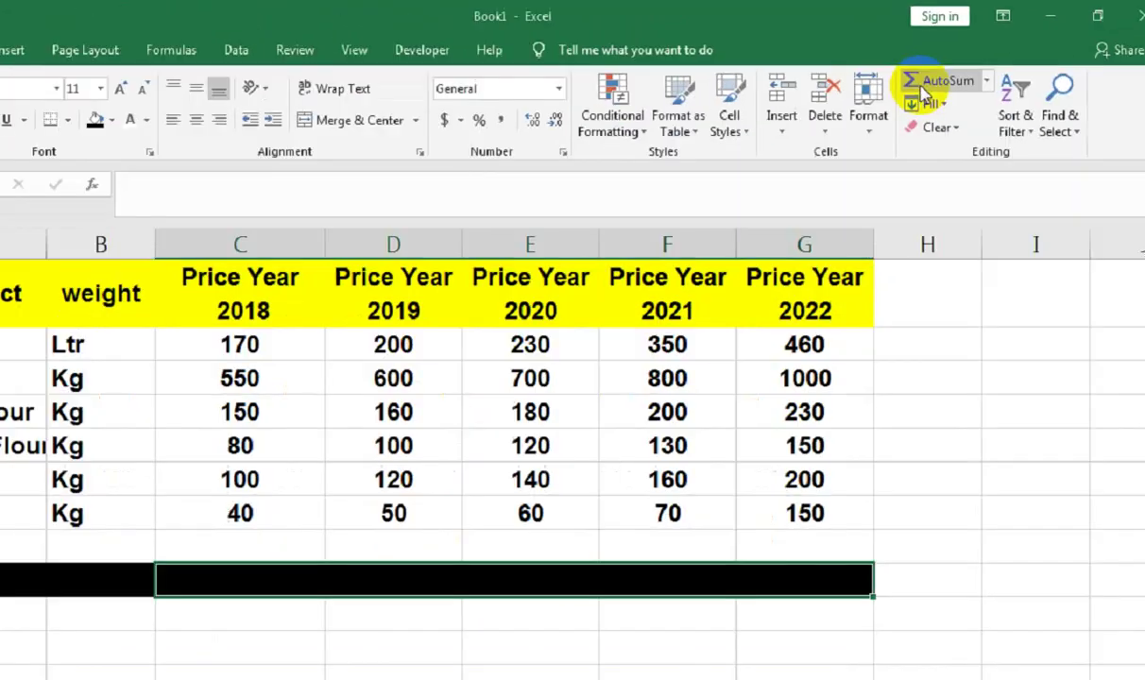
Sum each price column into row 9 (1090, 1230, 1430, 1710, 2190) and heighten row 9.
left_click(921, 150)
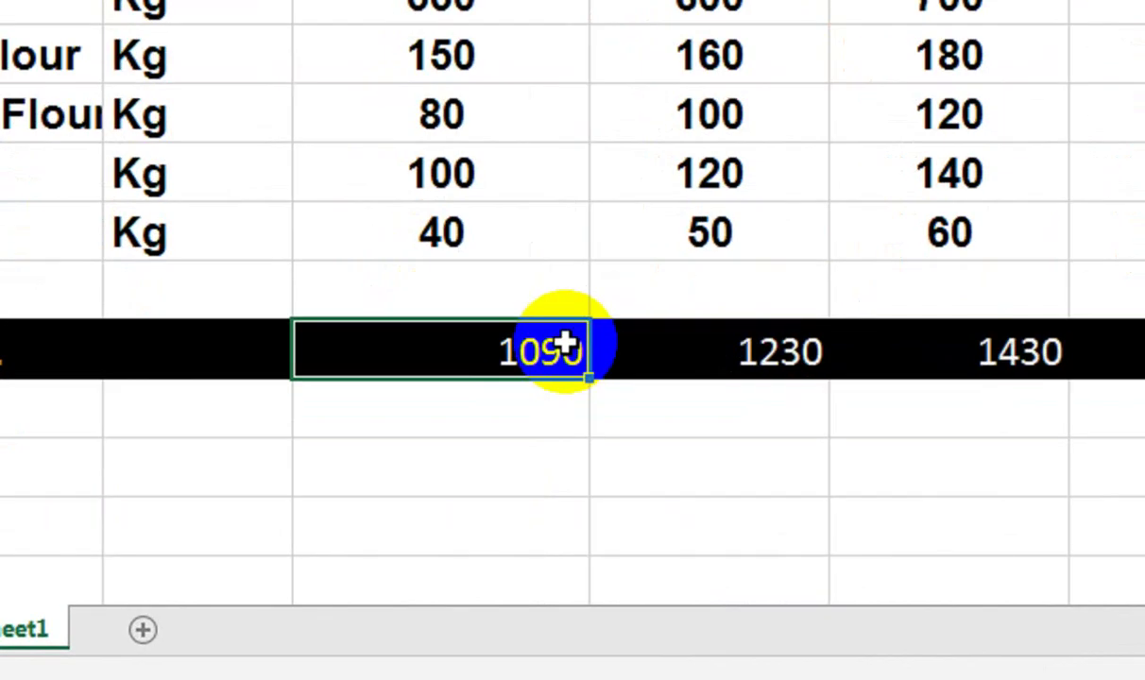
double_click(394, 508)
key("Return")
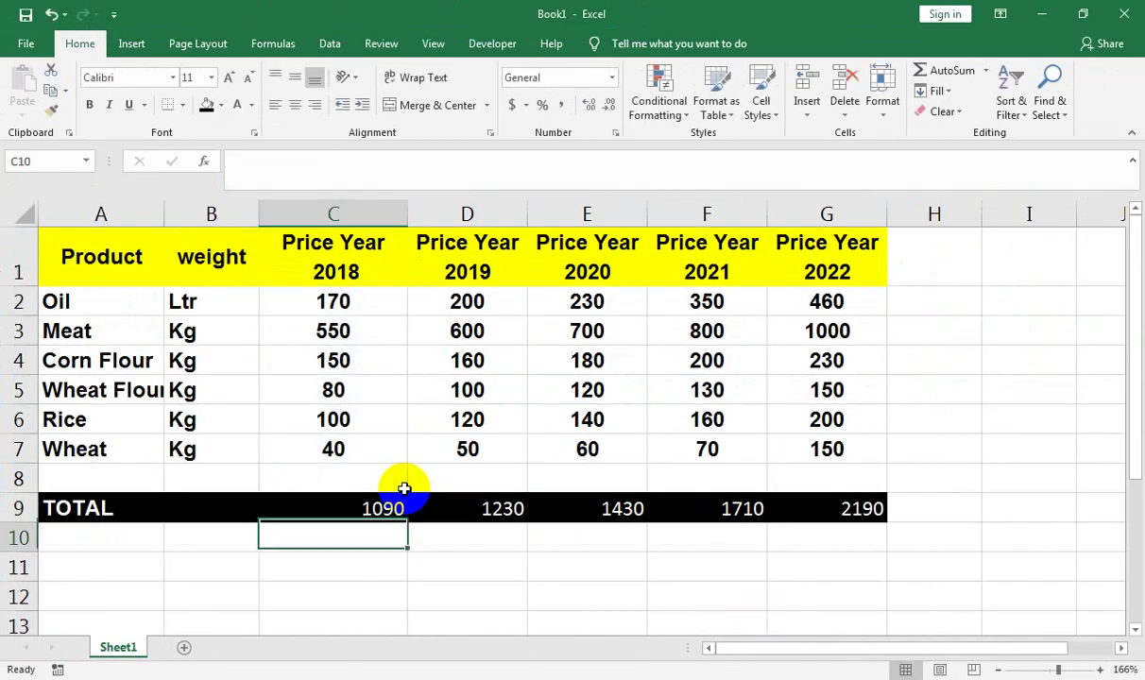
left_click_drag(336, 508, 801, 505)
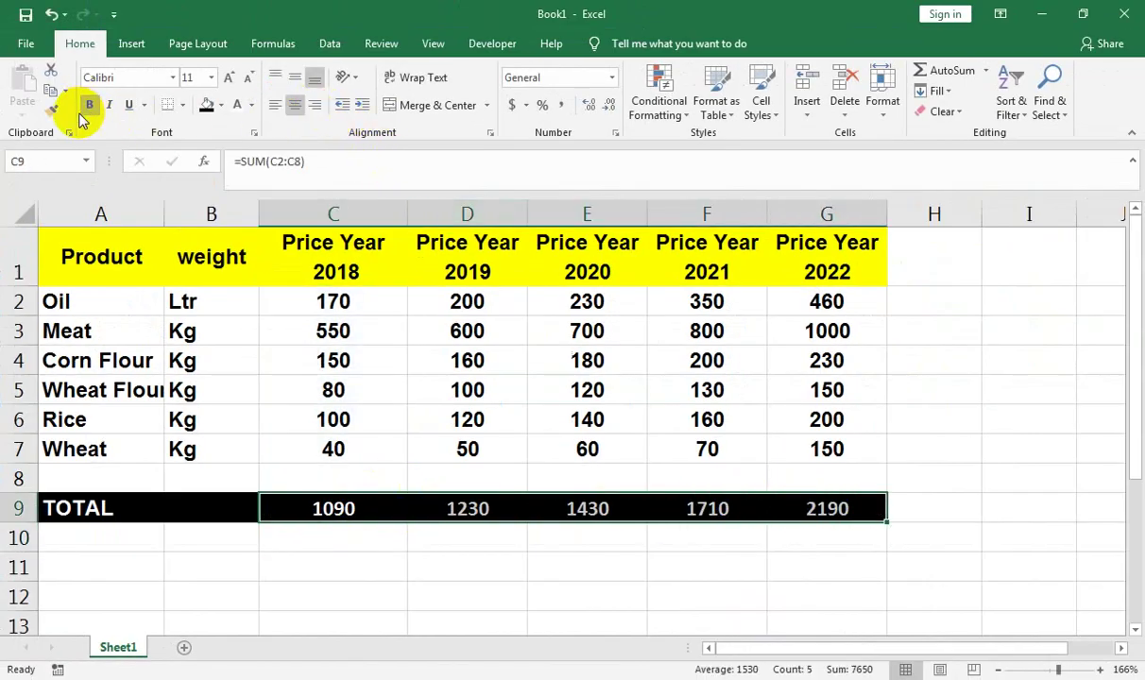
left_click(144, 505)
left_click_drag(35, 524, 35, 530)
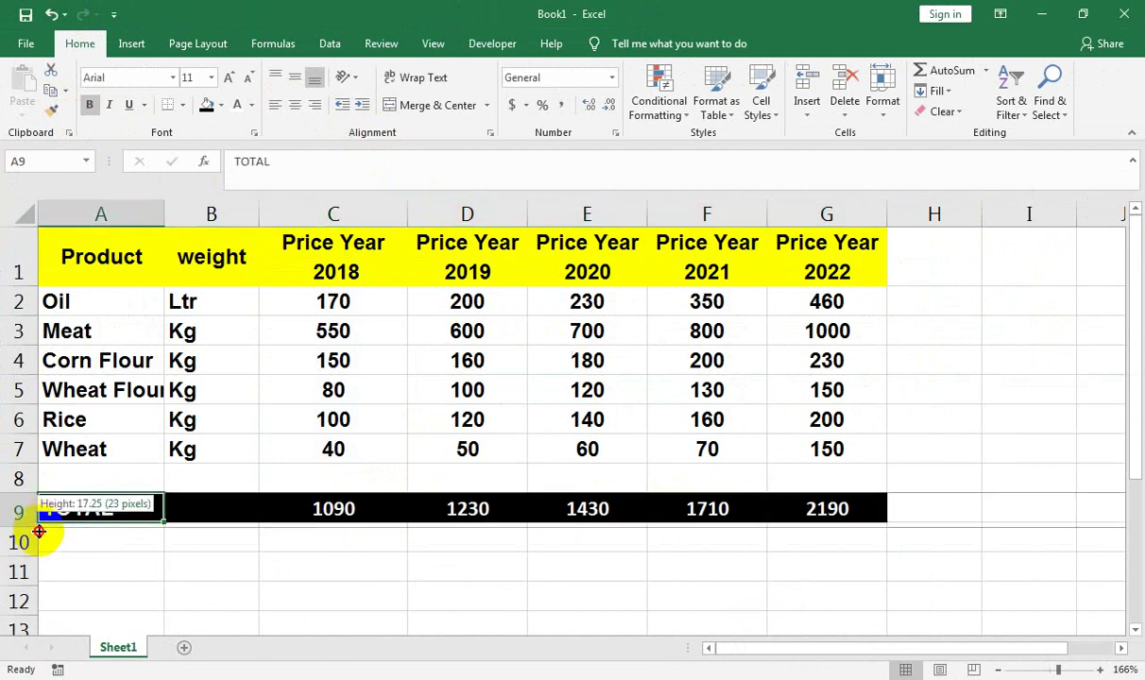
Change the TOTAL row A9:G9 from black fill to green fill with black text.
left_click_drag(112, 518, 796, 507)
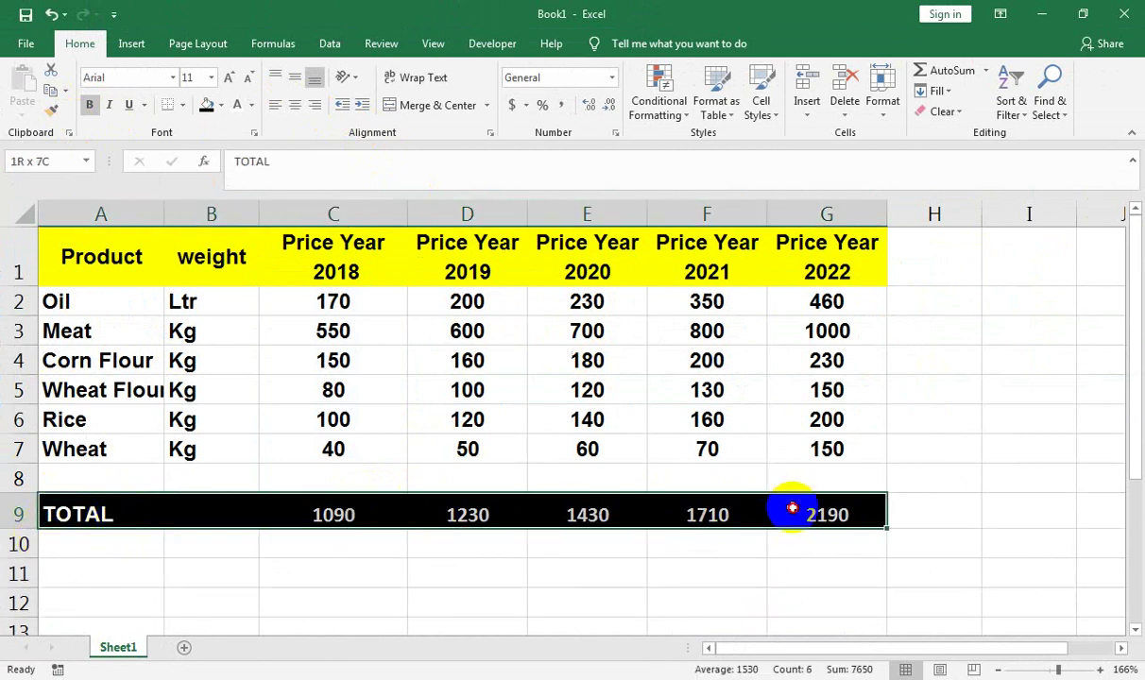
left_click(221, 105)
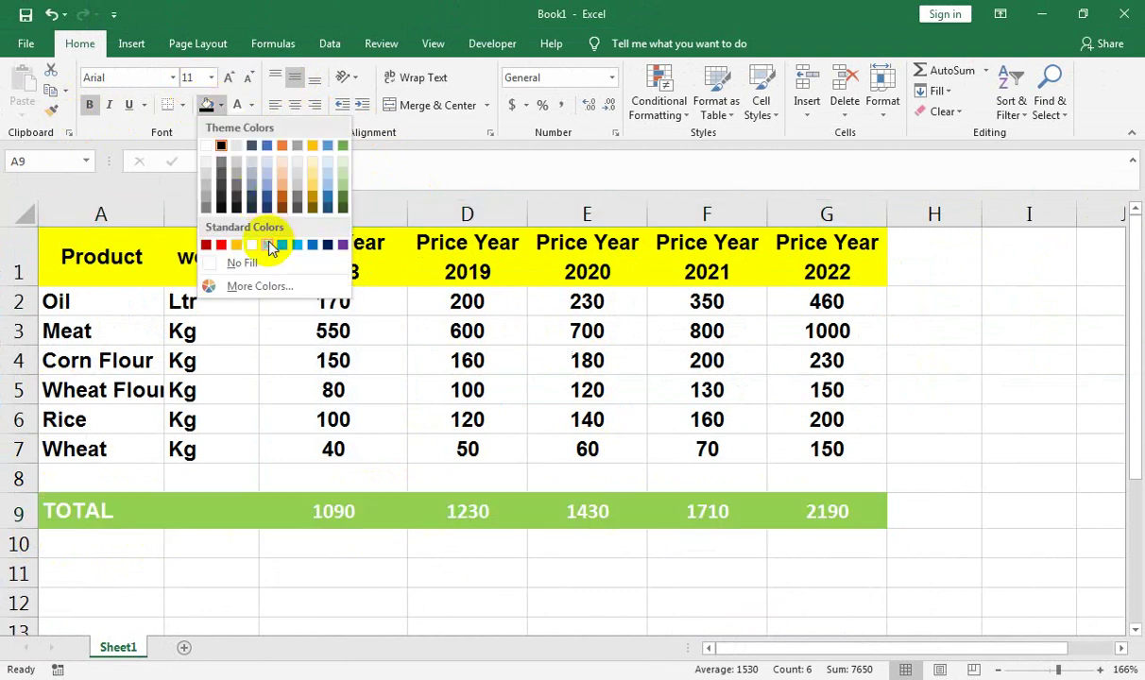
left_click(271, 246)
left_click(252, 107)
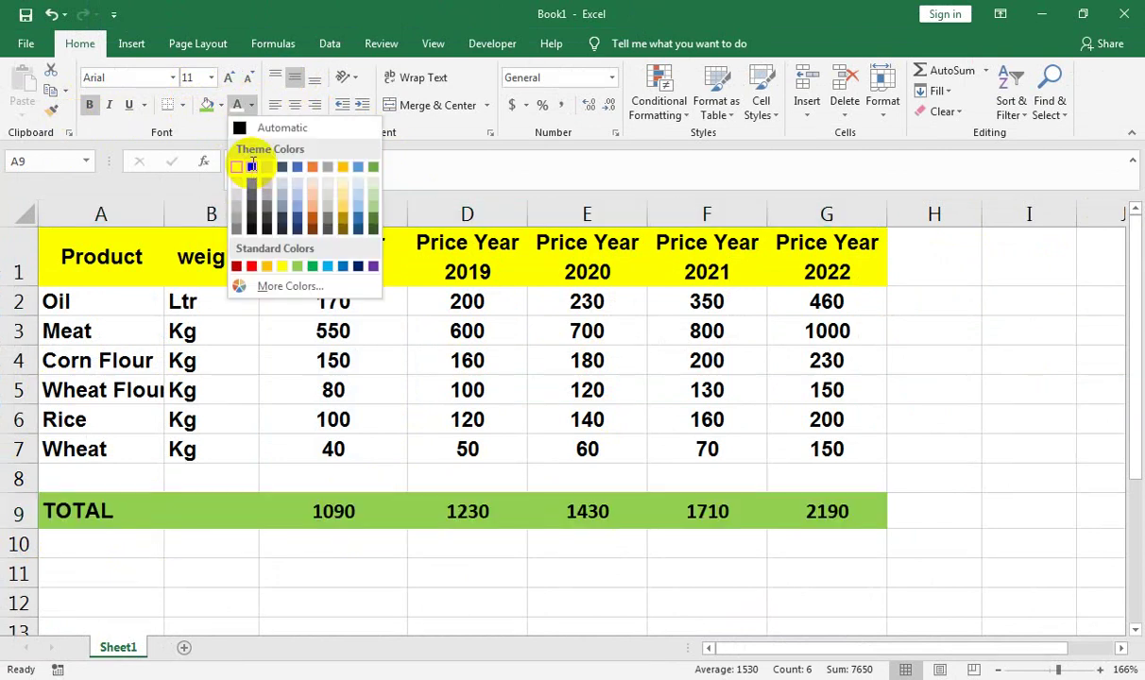
left_click(246, 162)
left_click(779, 331)
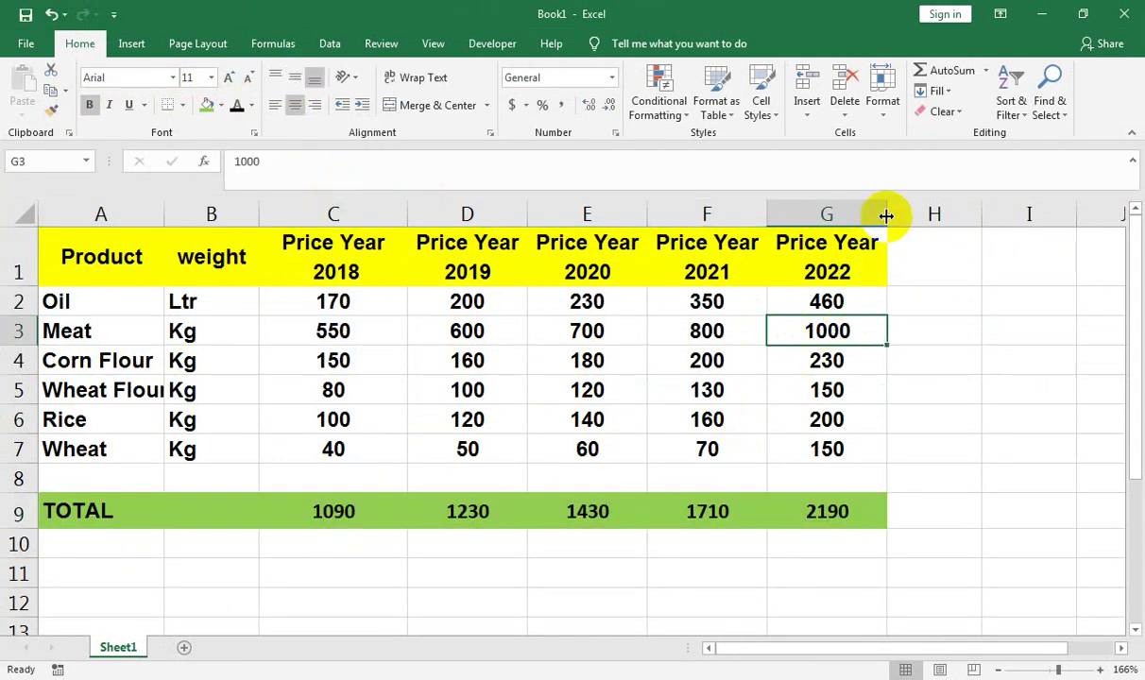
AutoFit columns B through G to their contents.
left_click_drag(216, 220, 772, 219)
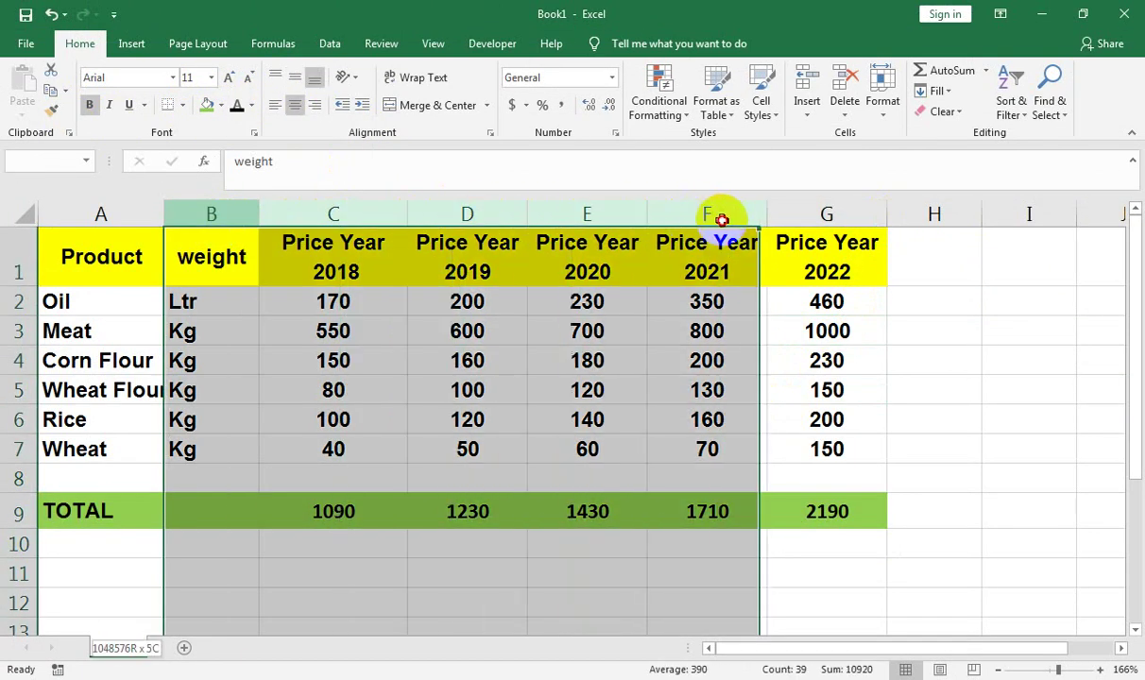
double_click(768, 215)
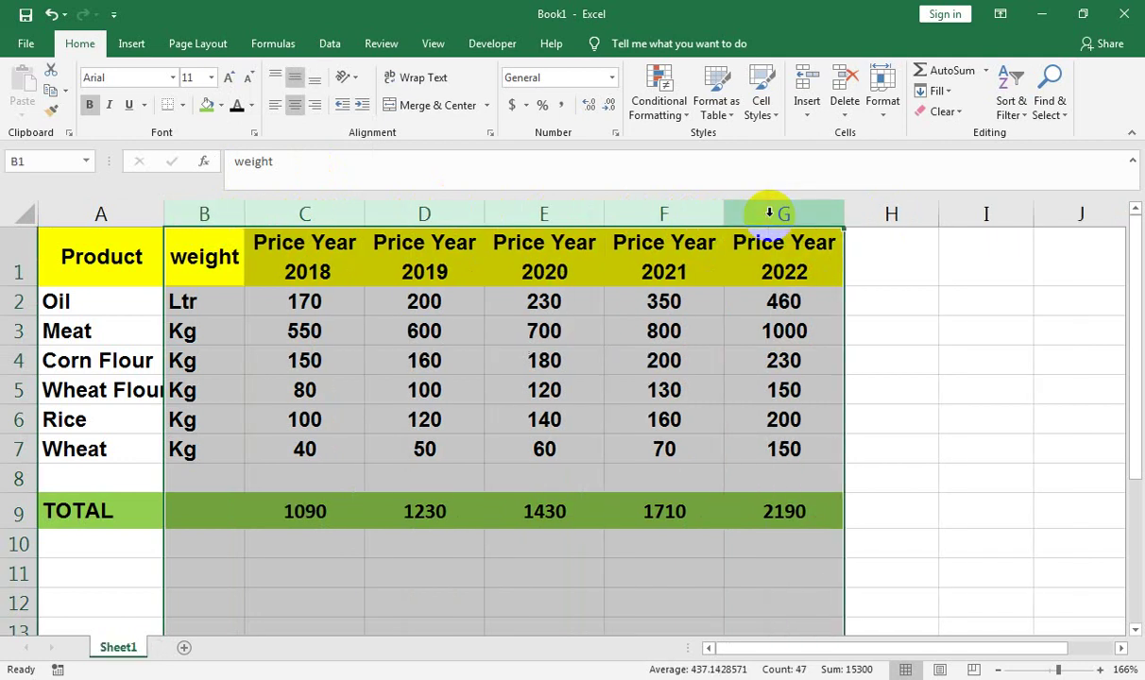
left_click(638, 357)
Give the Price Year headers C1:G1 a dark red fill with white text.
left_click(229, 256)
left_click_drag(255, 253, 735, 242)
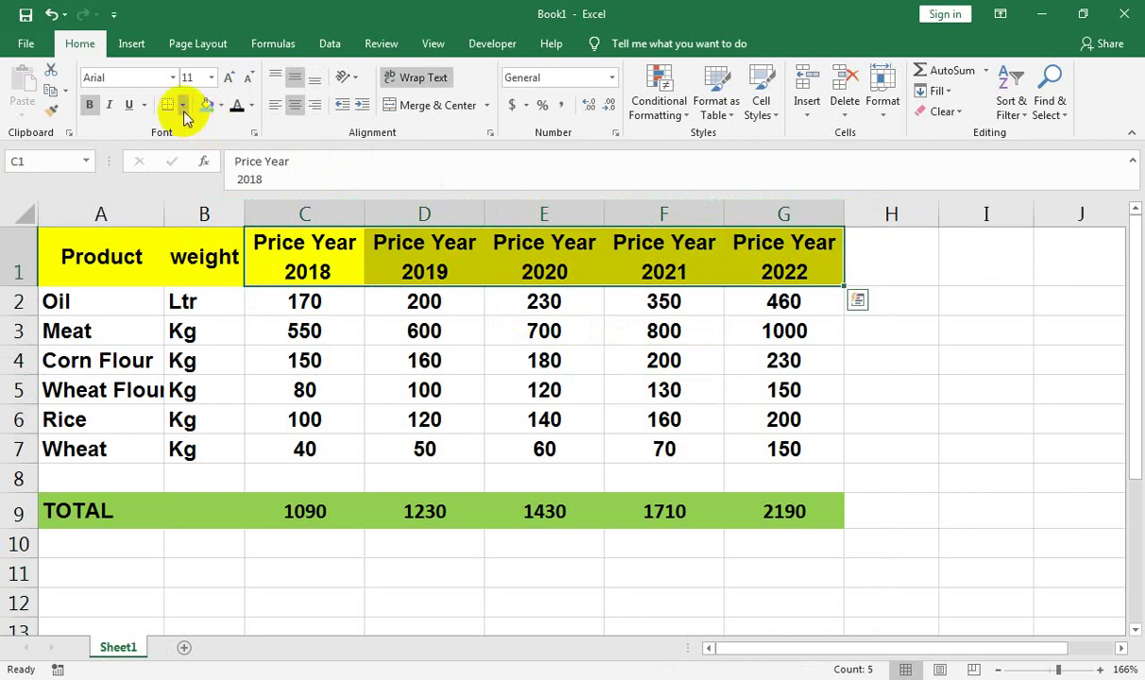
left_click(220, 105)
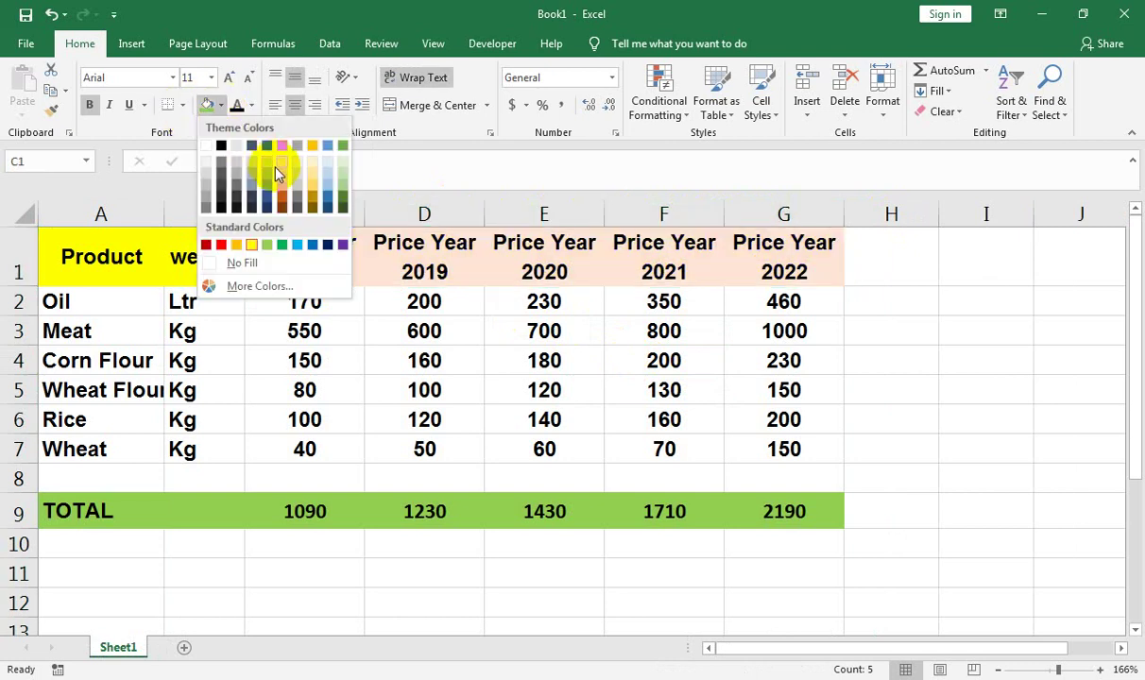
left_click(206, 245)
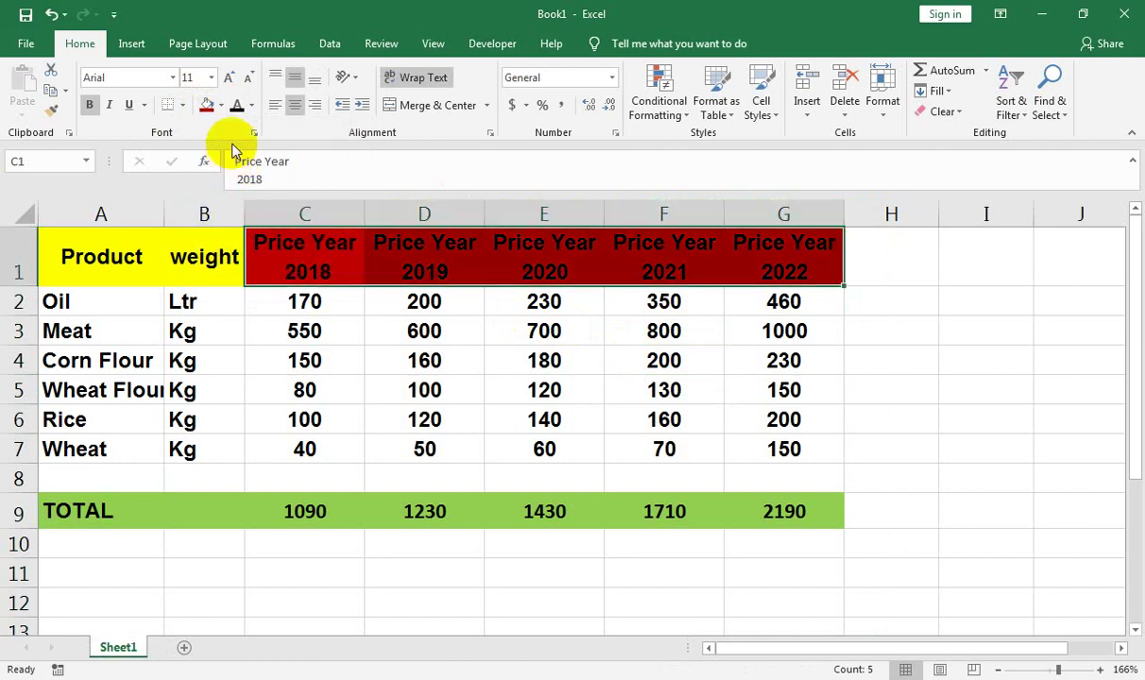
left_click(251, 105)
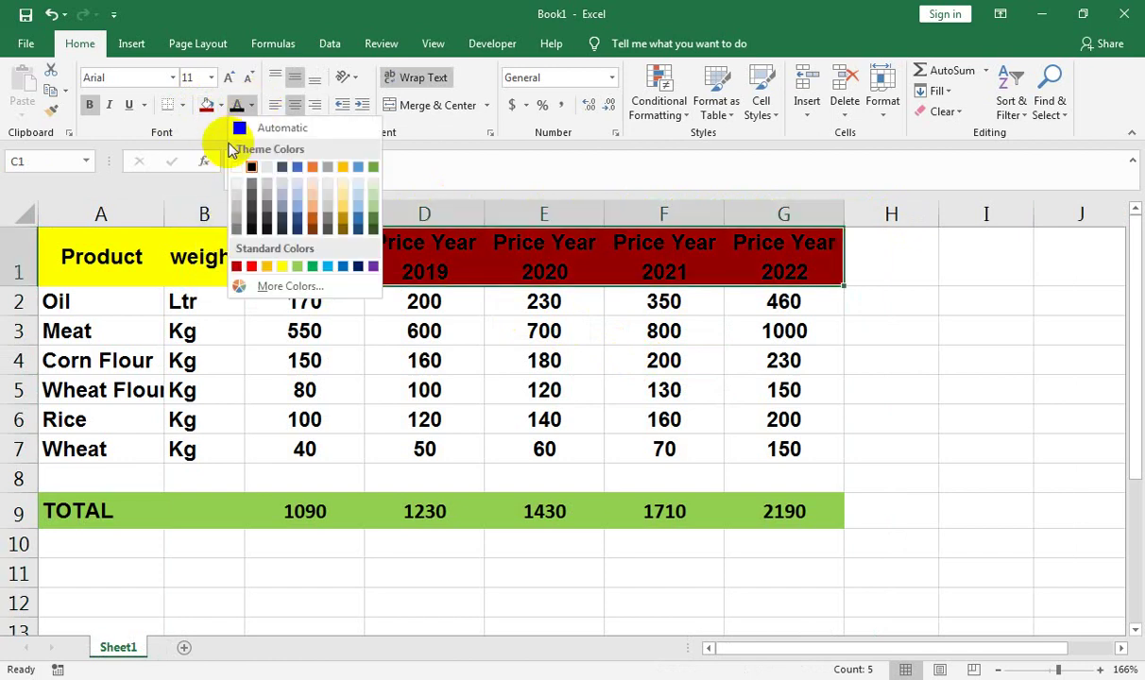
left_click(252, 167)
left_click_drag(297, 300, 737, 445)
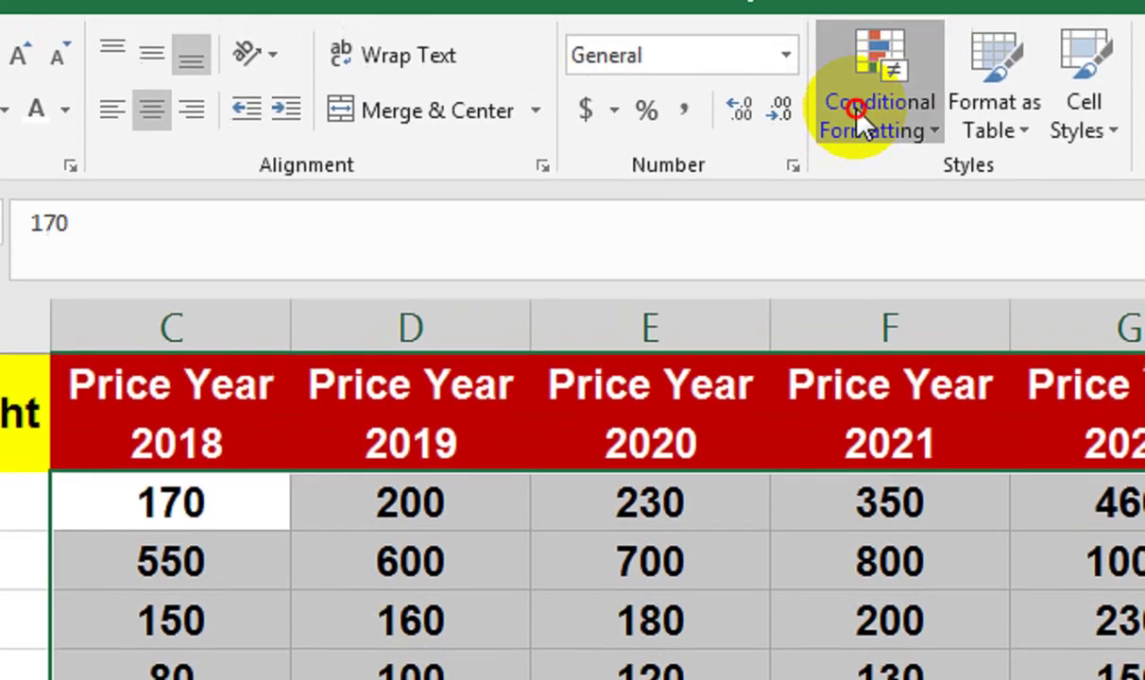
Give prices C2:G7 red solid-fill data bars and 4 Arrows (Colored) icons.
left_click(658, 104)
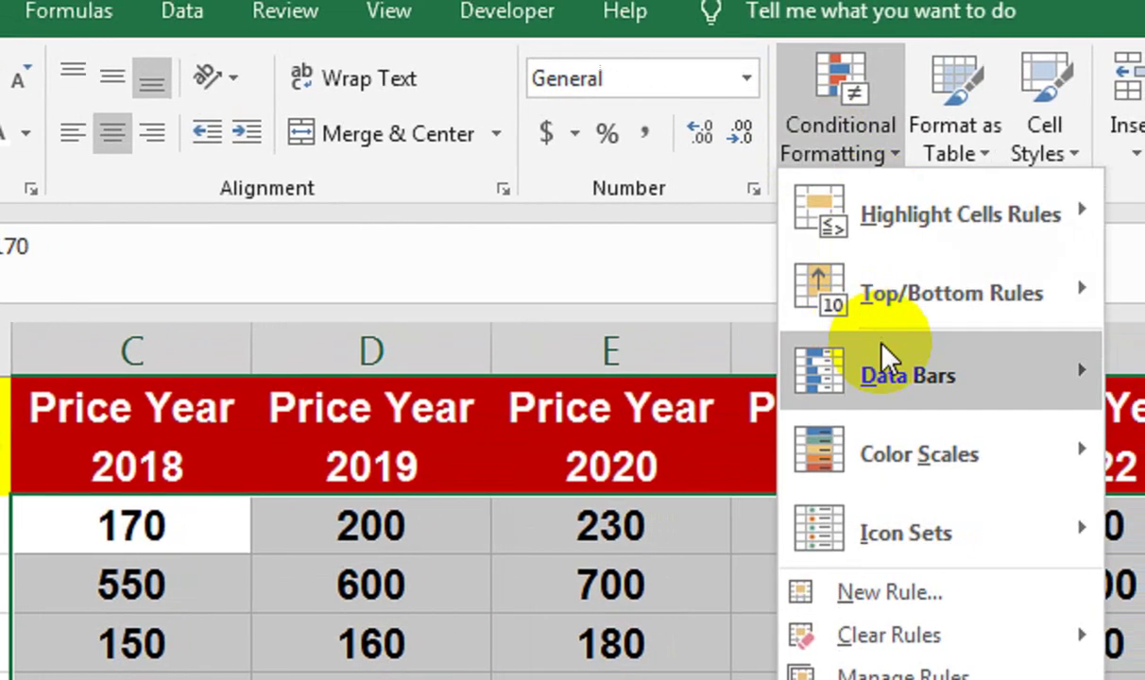
mouse_move(484, 289)
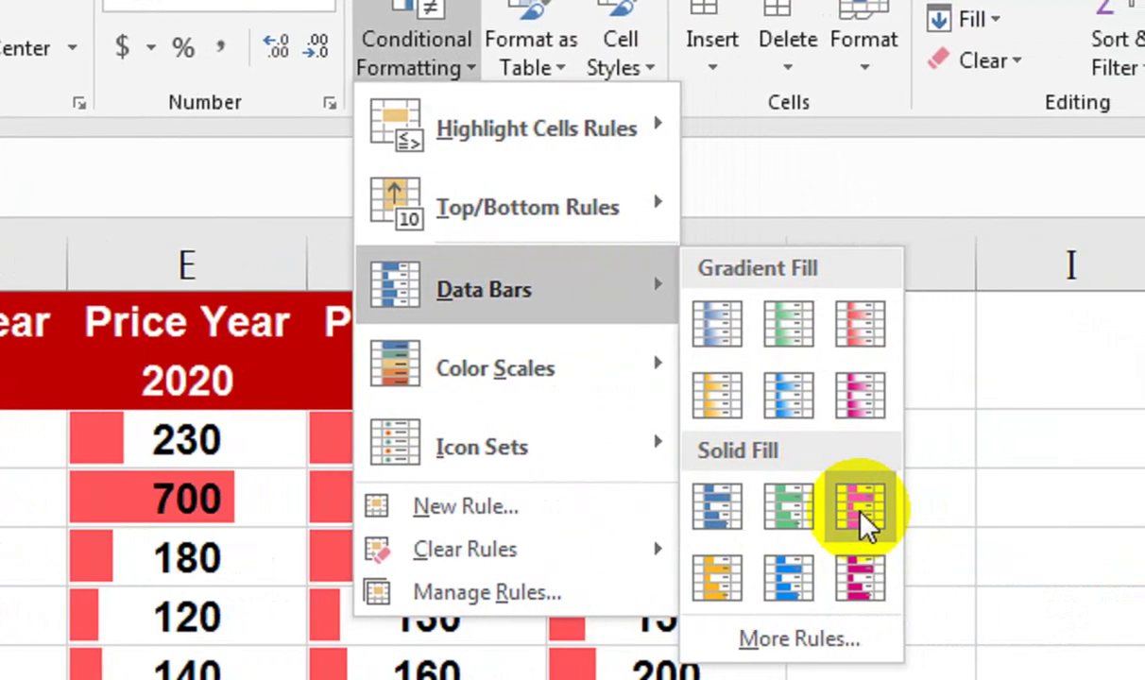
left_click(860, 513)
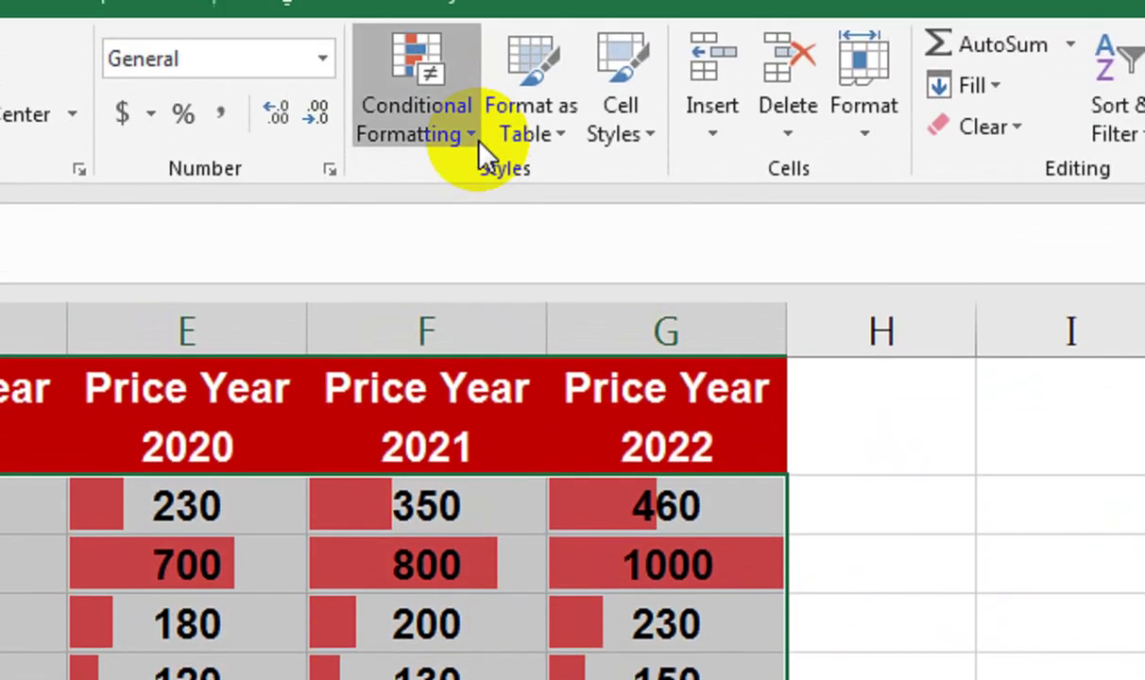
left_click(420, 90)
mouse_move(481, 378)
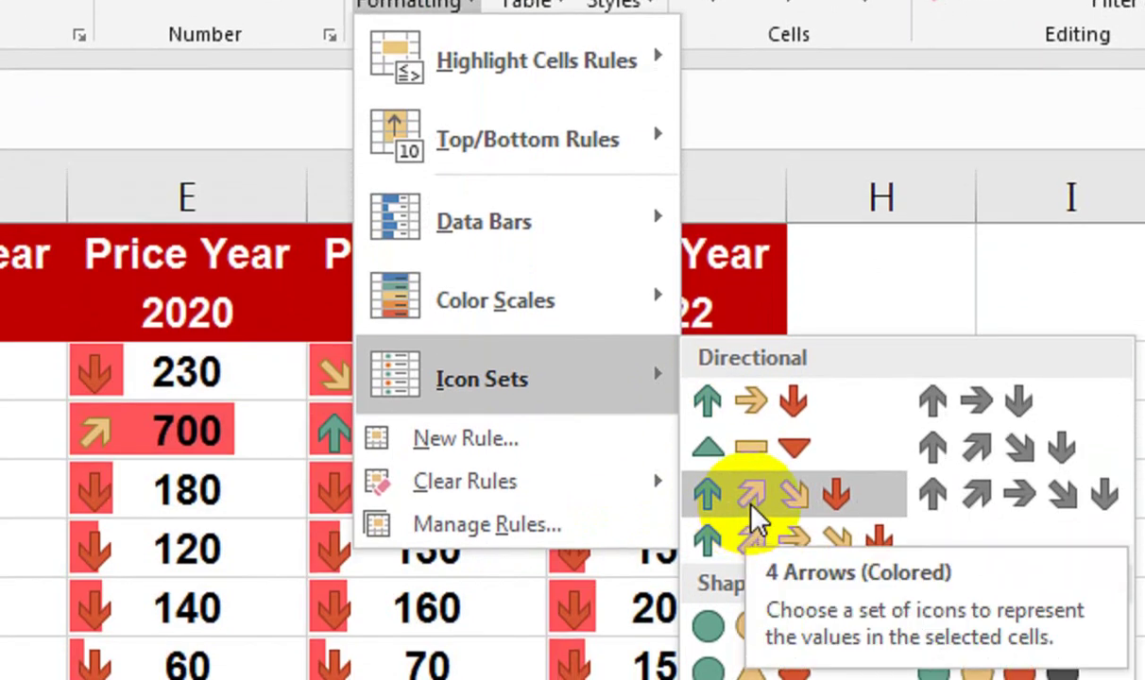
left_click(753, 518)
left_click(614, 511)
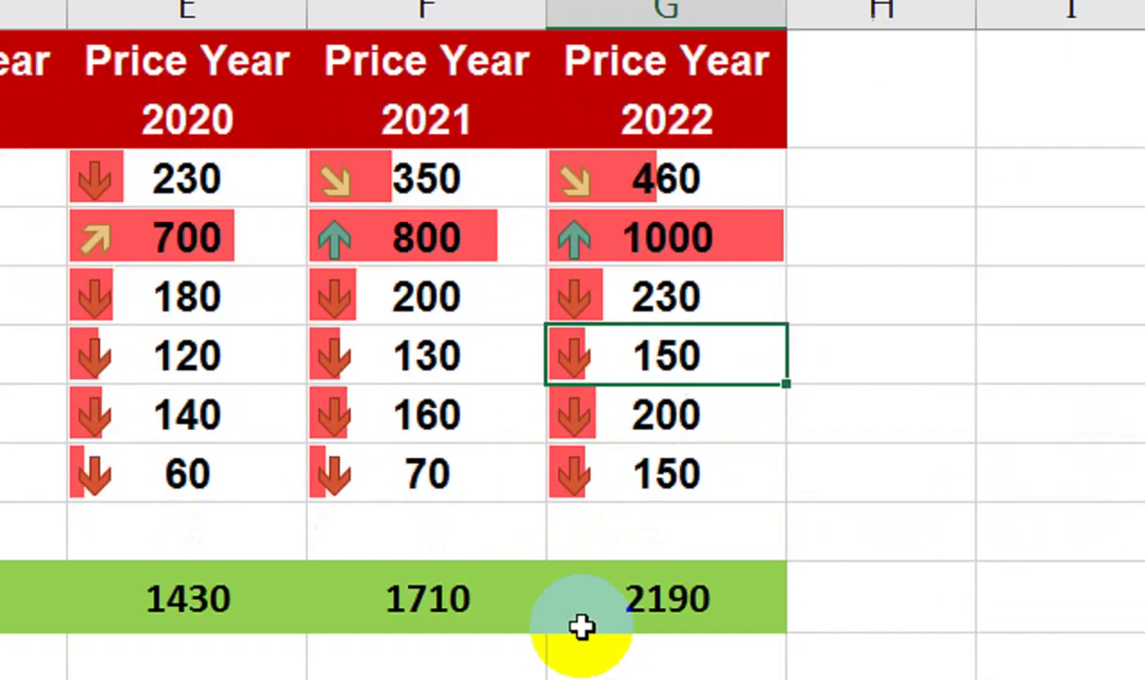
Apply the 5 Ratings icon set to the totals in C9:G9.
left_click_drag(609, 506, 270, 509)
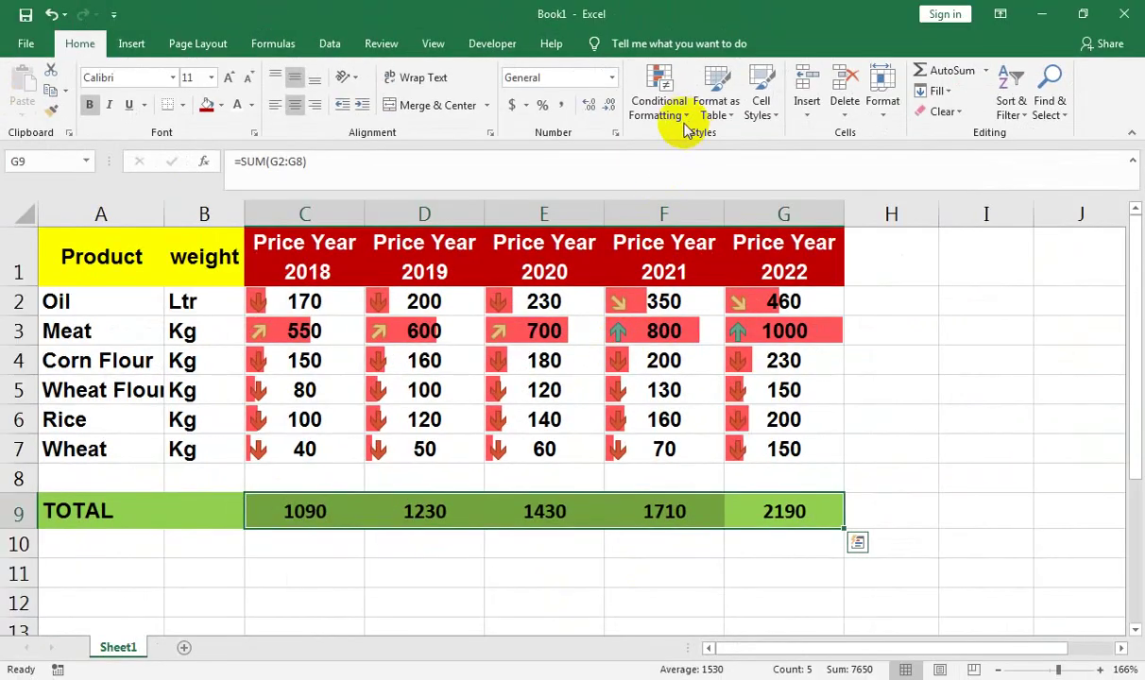
left_click(659, 106)
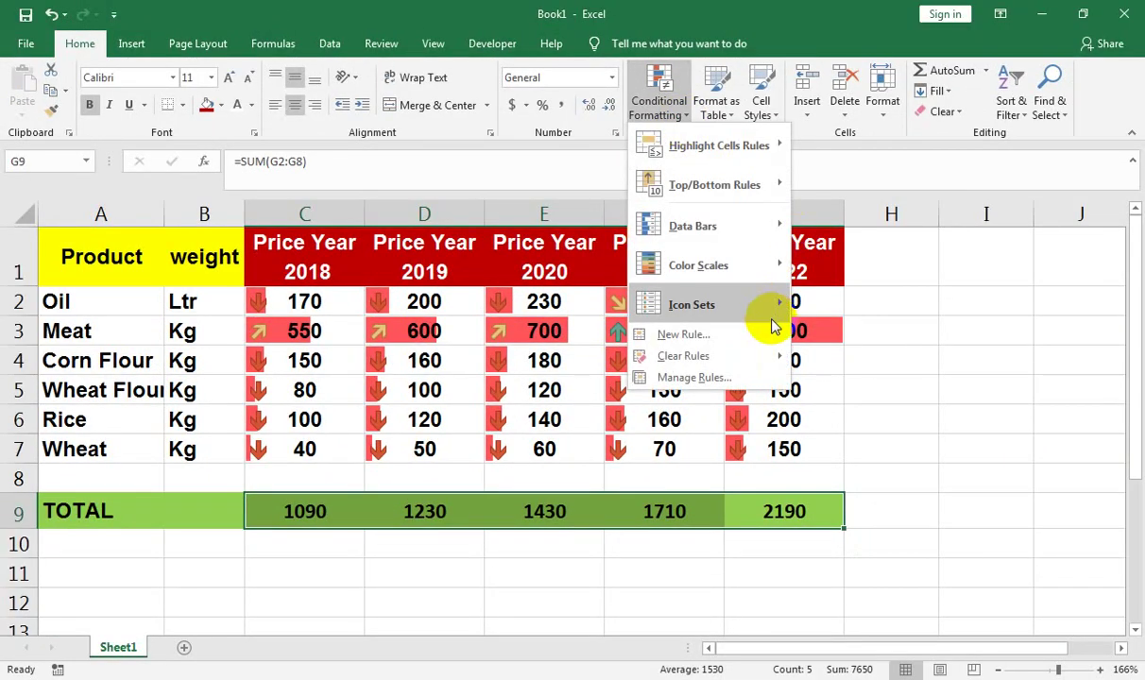
mouse_move(691, 304)
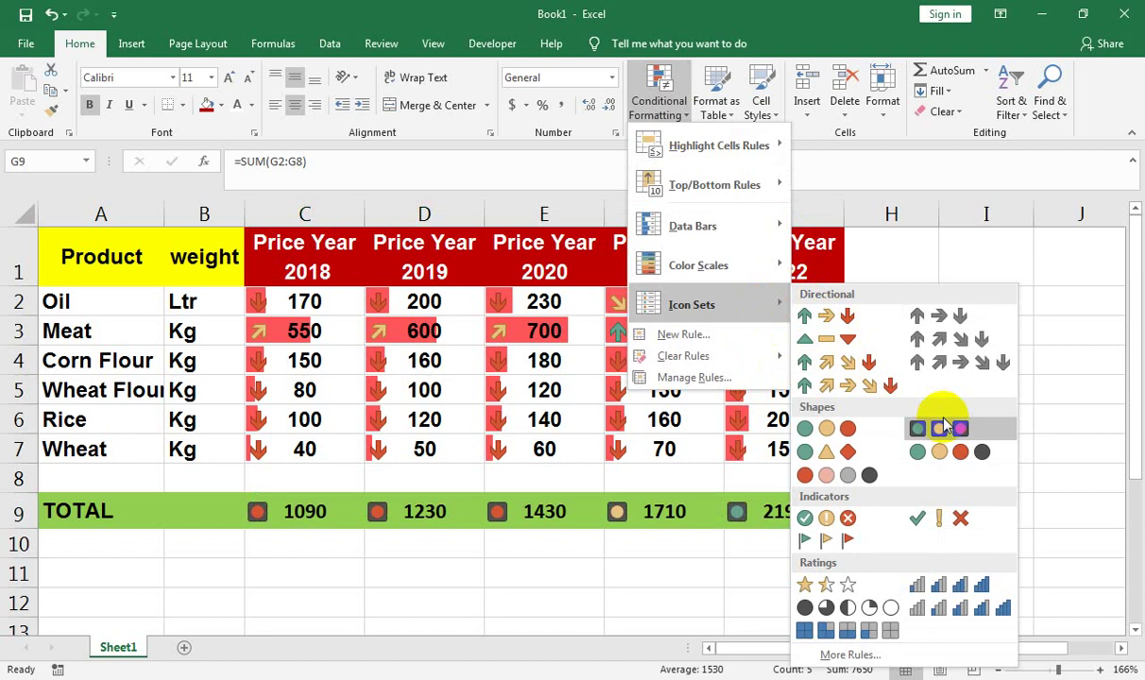
left_click(912, 609)
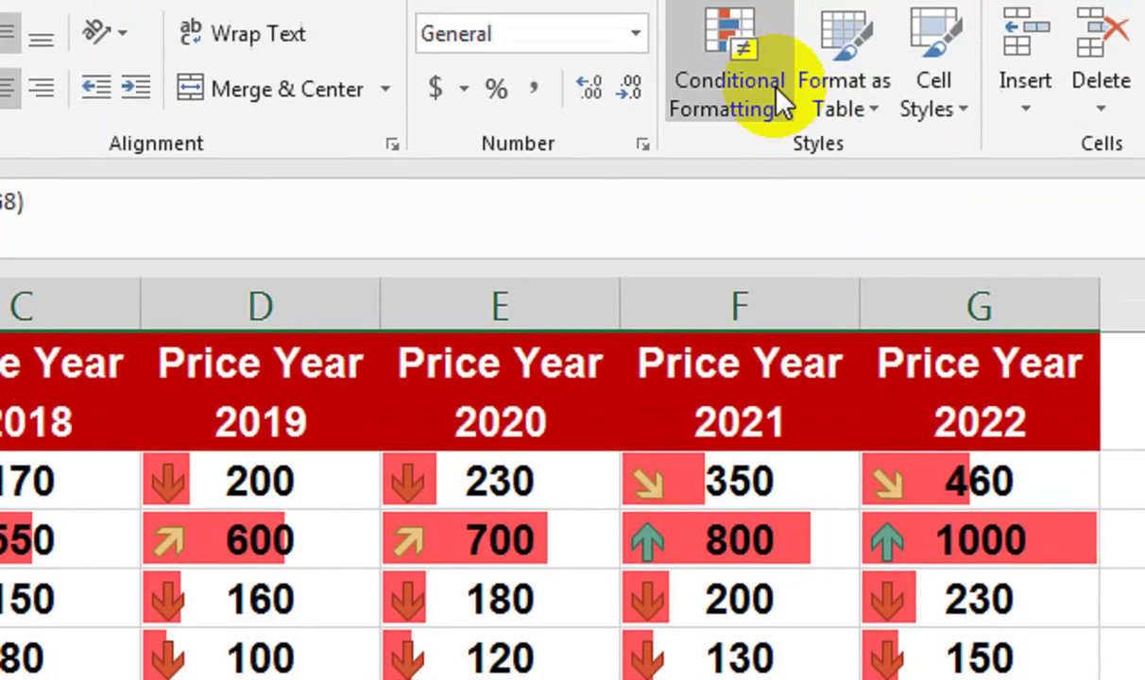
left_click(720, 133)
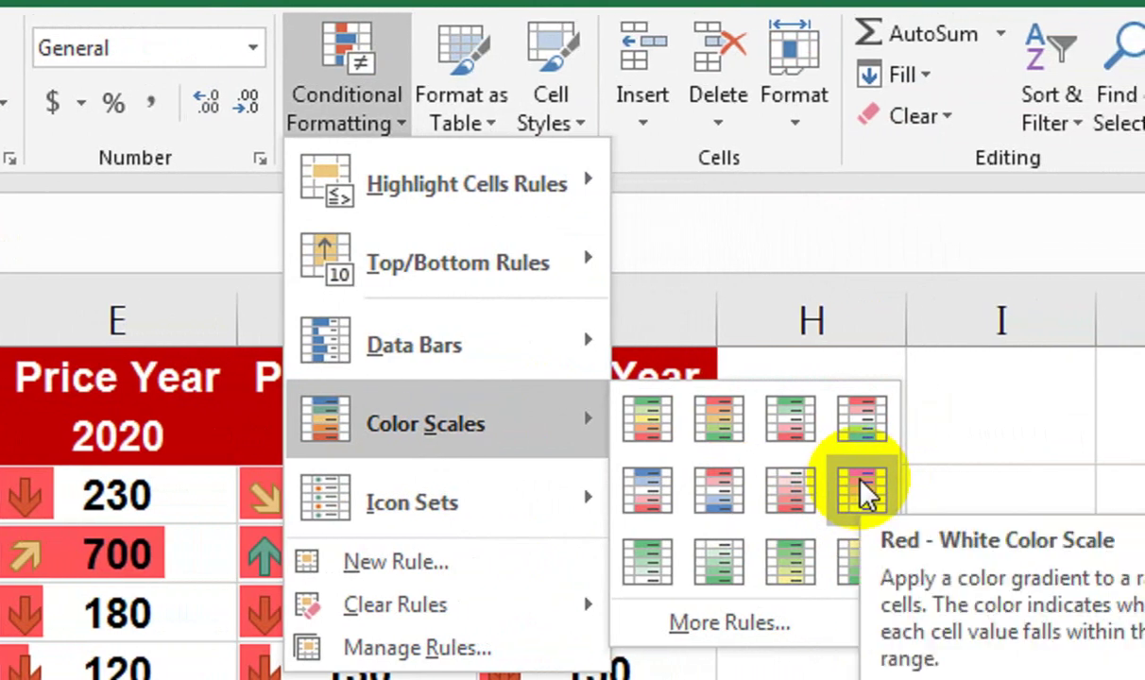
mouse_move(413, 282)
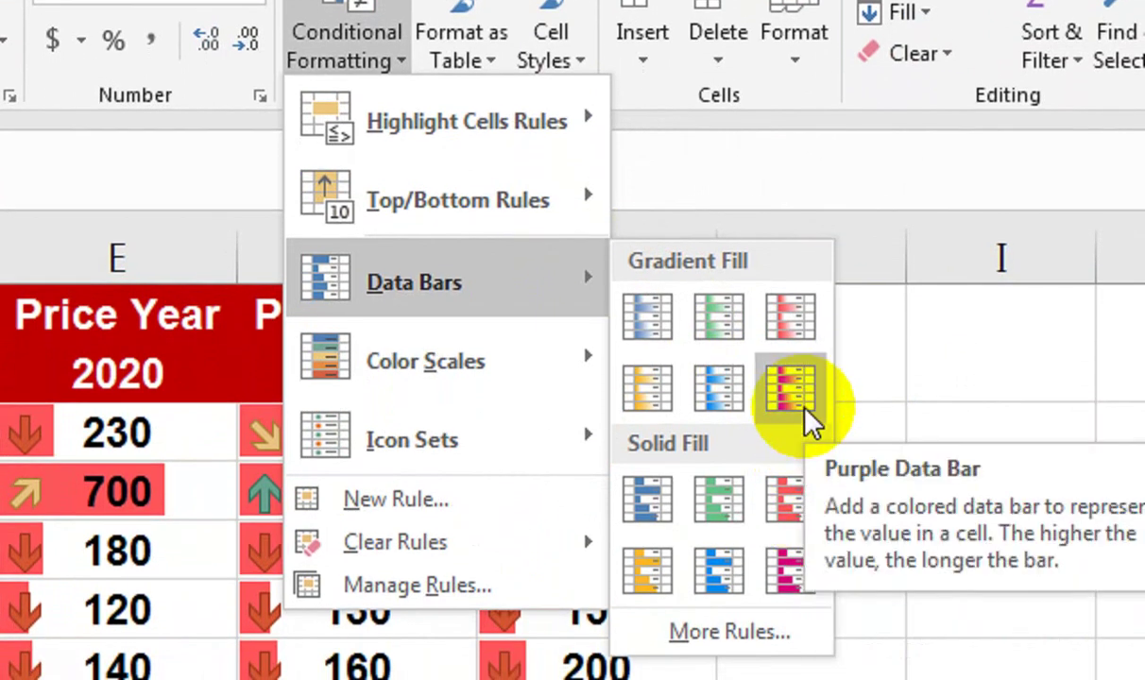
Add purple gradient-fill data bars to the totals row C9:G9.
left_click(808, 414)
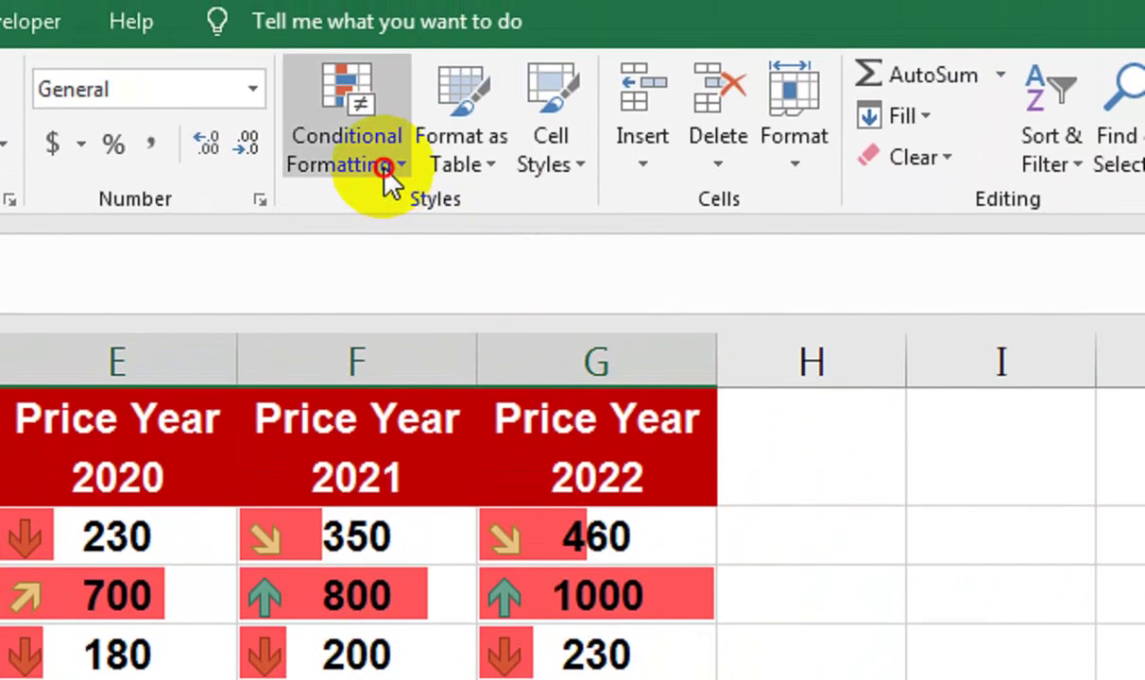
left_click(382, 167)
left_click(498, 627)
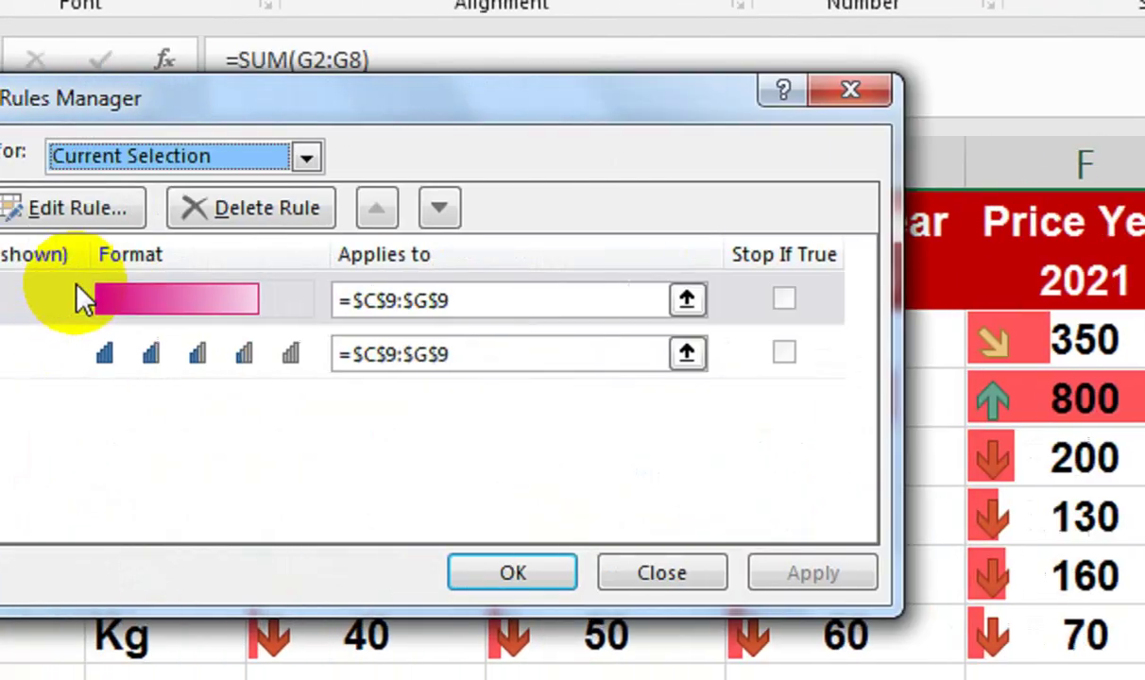
Edit the totals' data bar rule to use No Border, then apply a fill colour.
left_click(85, 301)
left_click(278, 213)
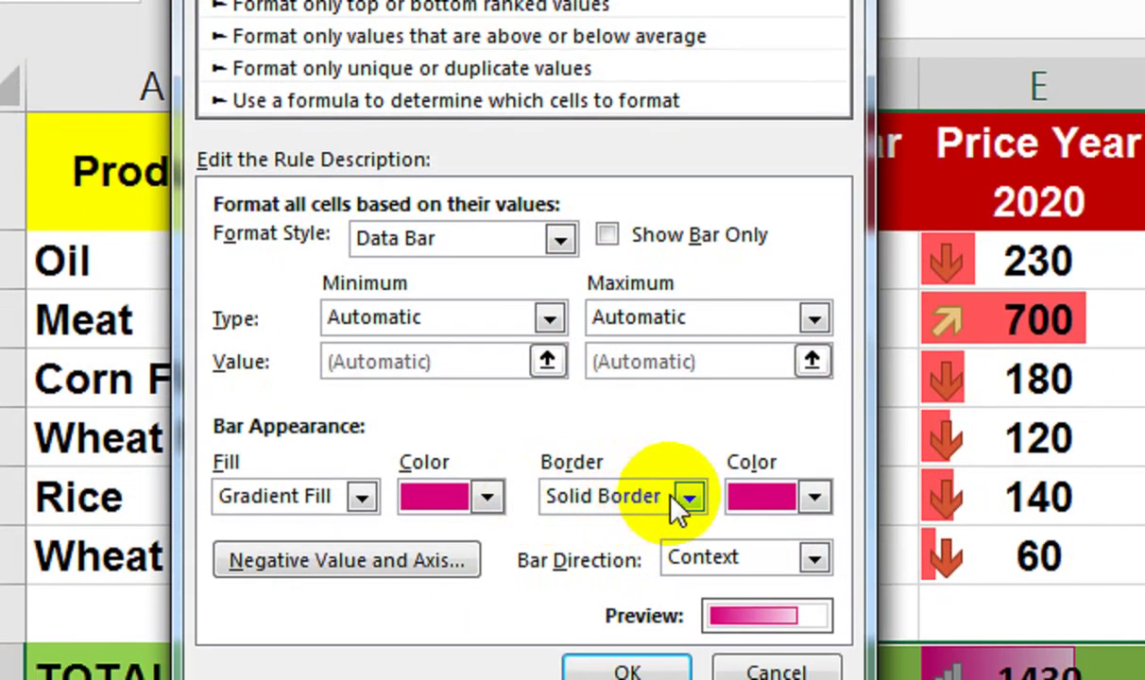
left_click(687, 497)
left_click(591, 522)
left_click(640, 576)
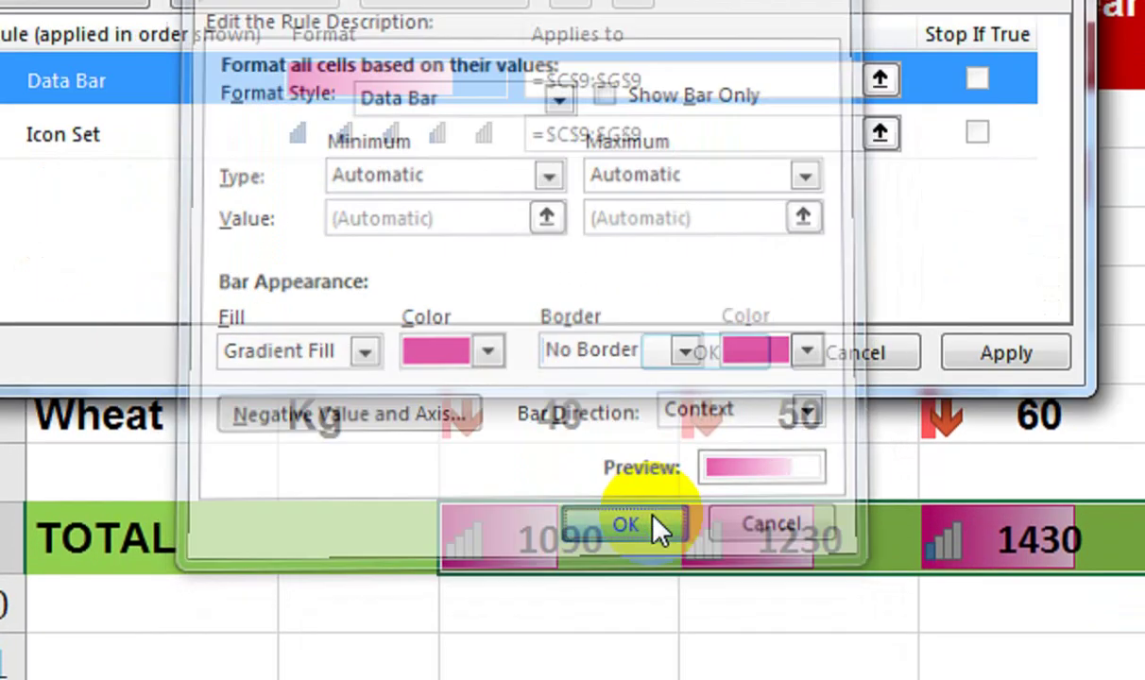
left_click(864, 364)
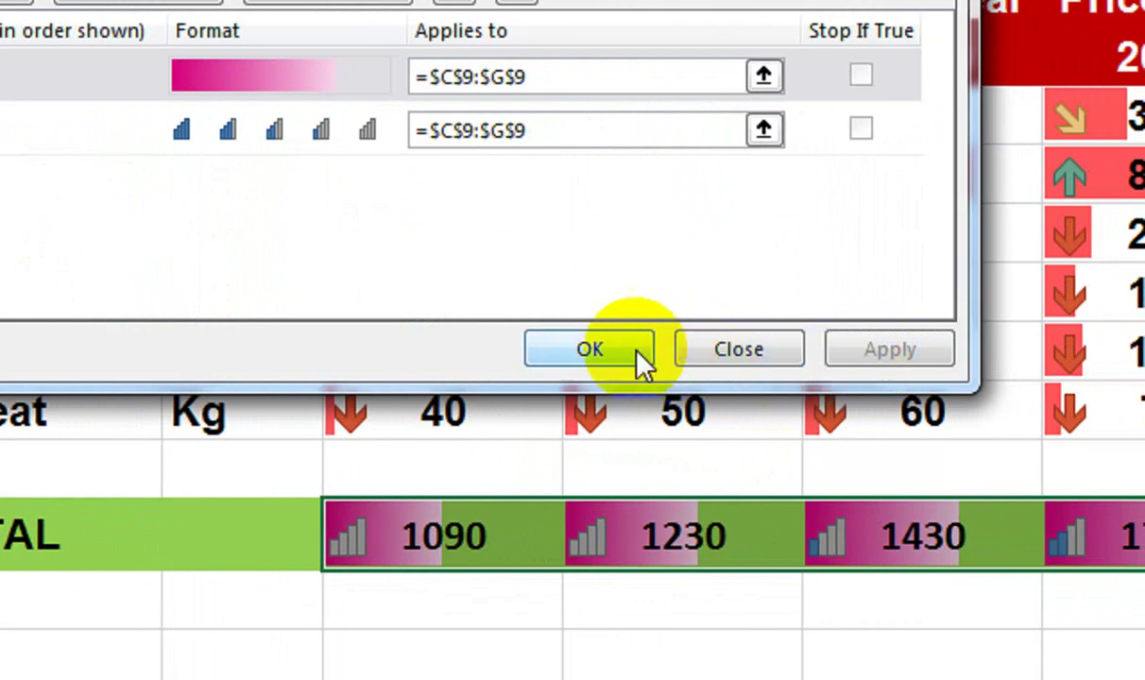
left_click(589, 349)
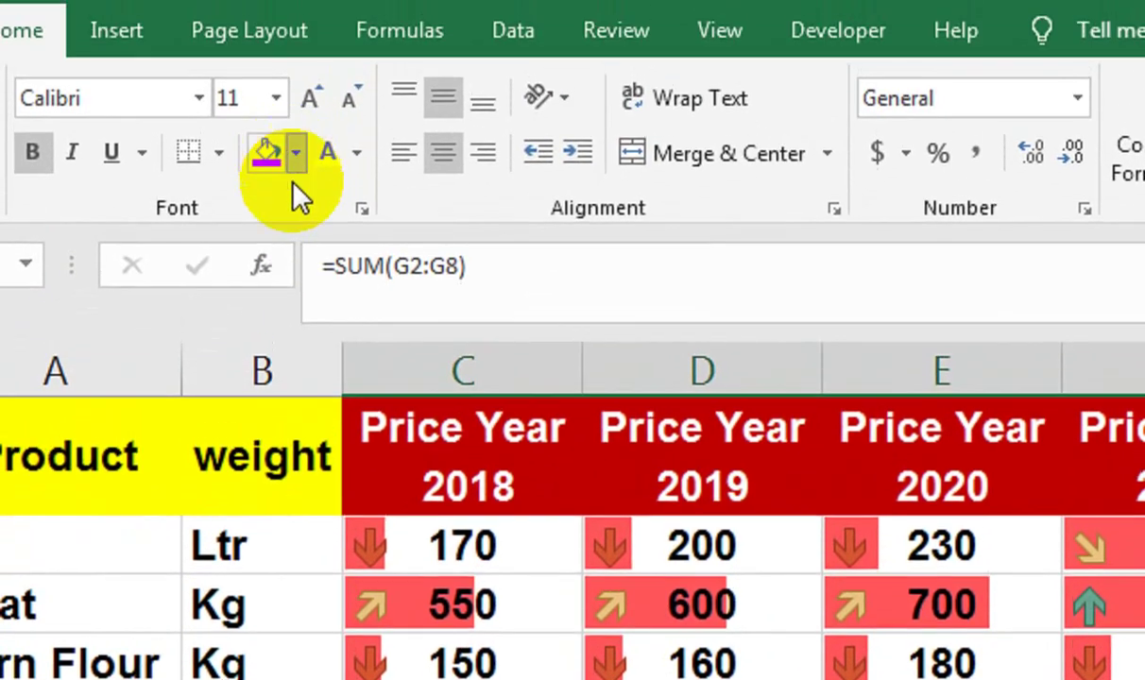
left_click(293, 74)
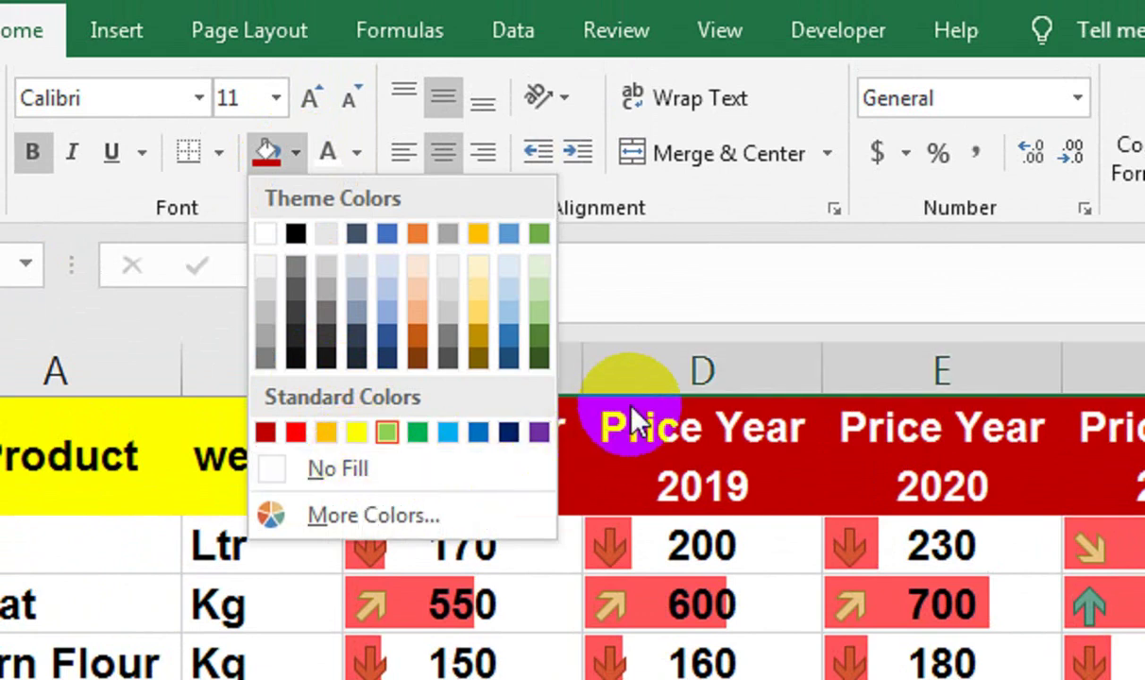
left_click(476, 270)
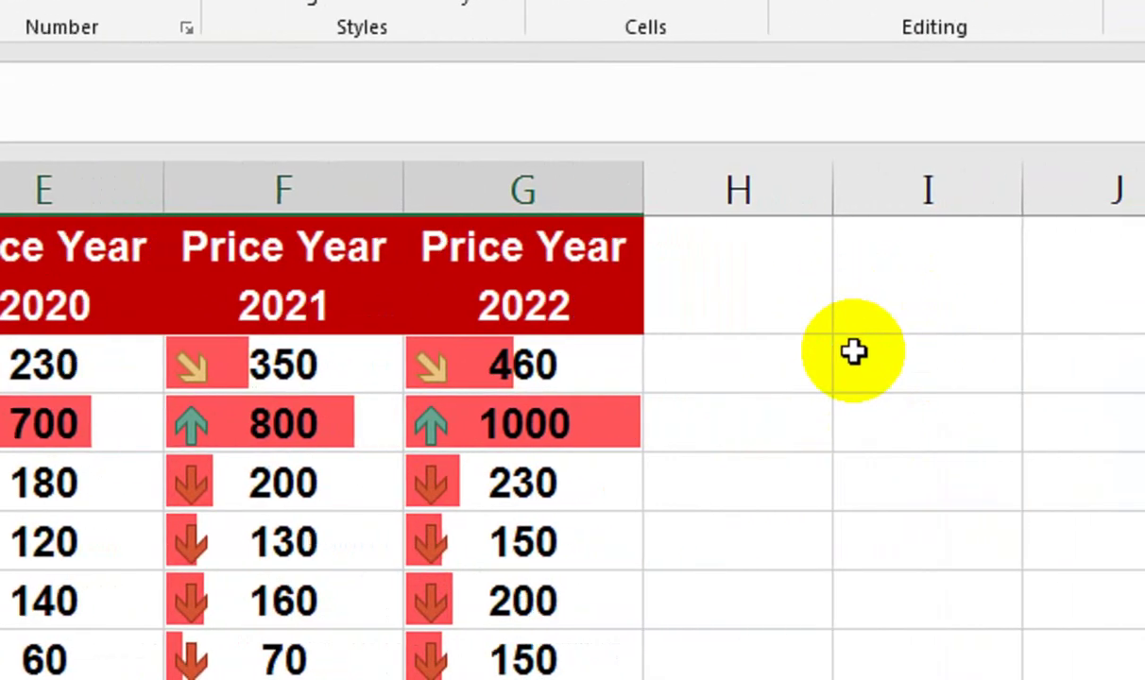
Narrow column H, add CPI Year and CPI Percentage headers styled alike, and widen column J.
left_click_drag(833, 189, 710, 207)
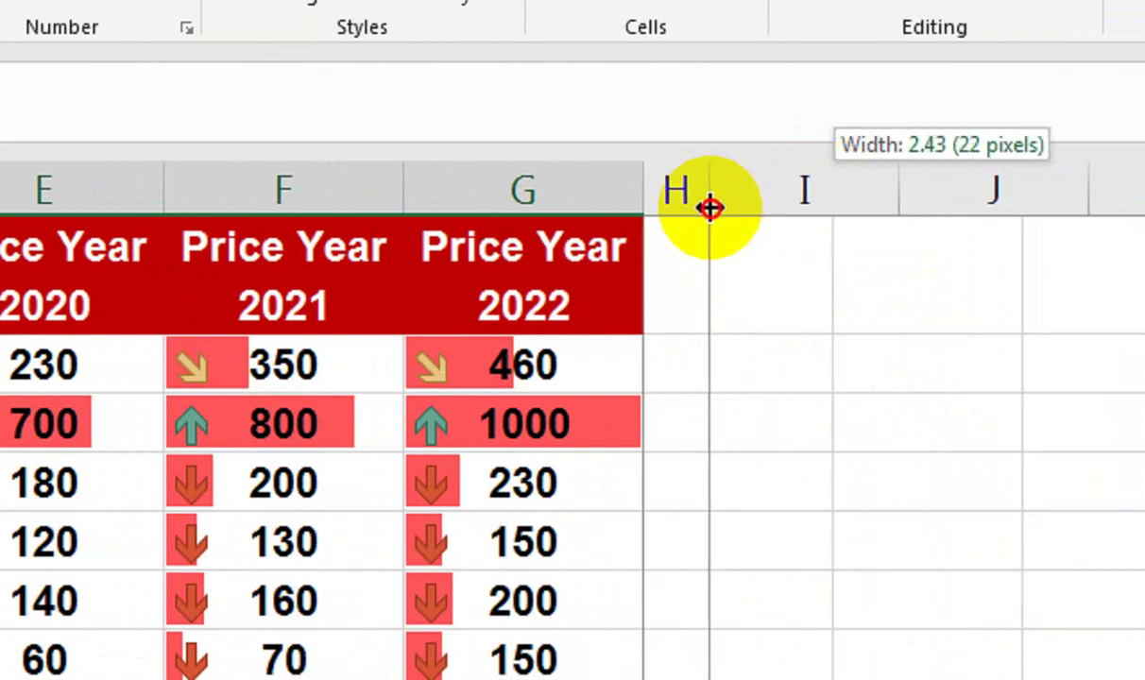
left_click(800, 285)
type("CPI yEA")
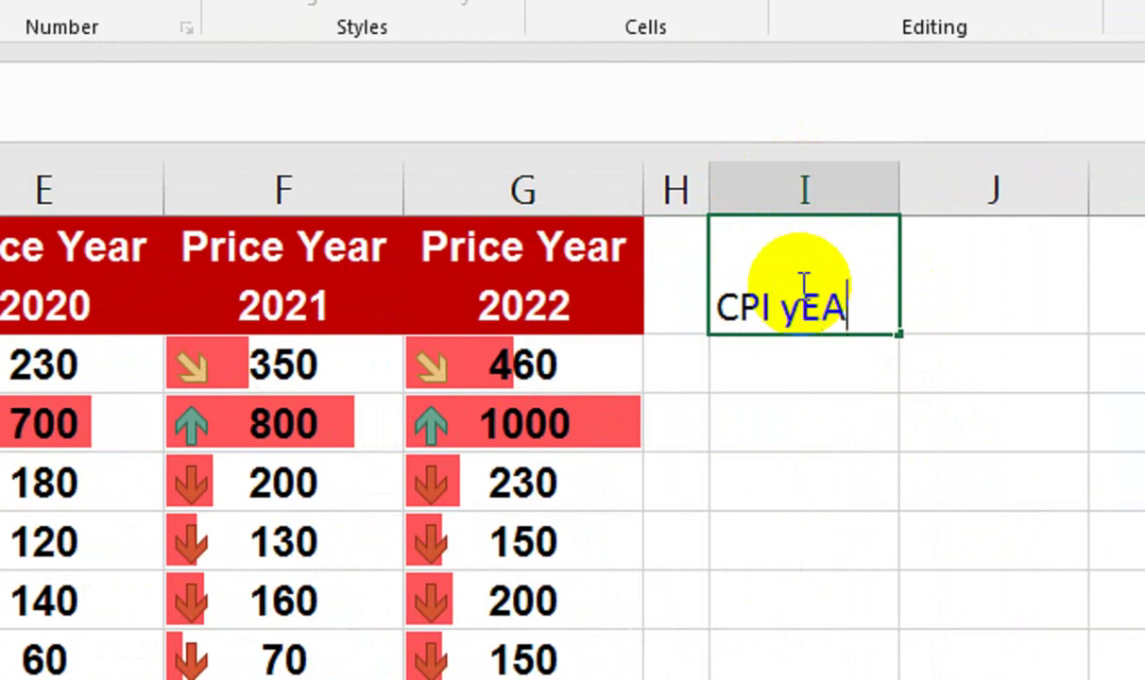
type("R")
key("Tab")
type("CPI Percentage")
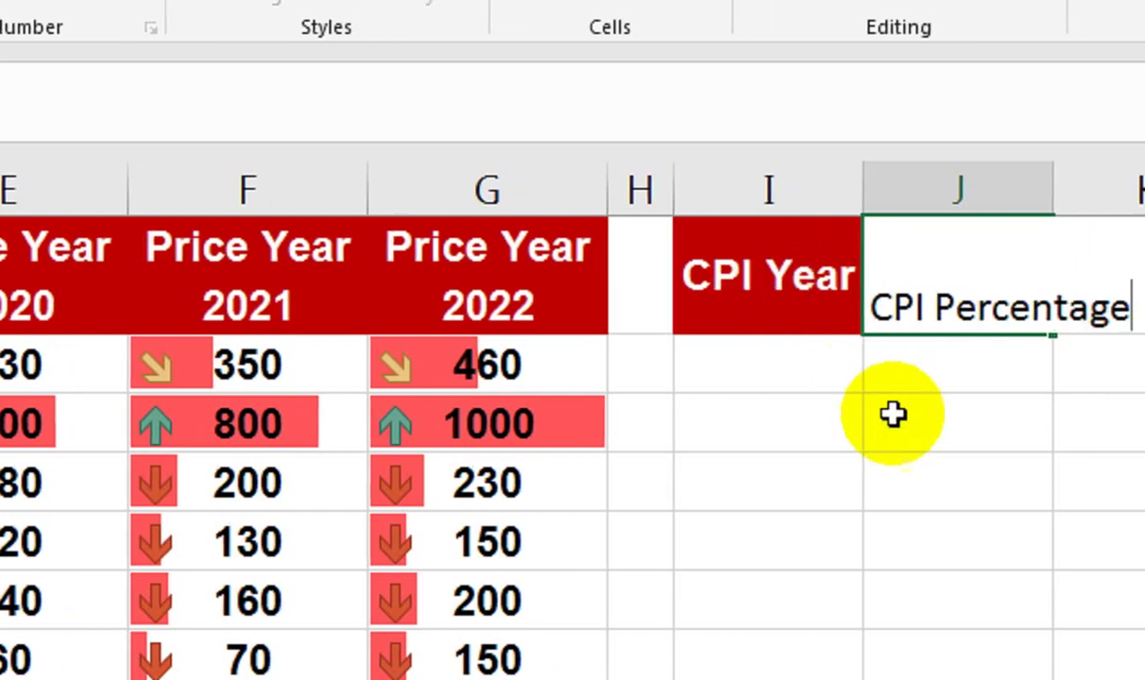
left_click(991, 283)
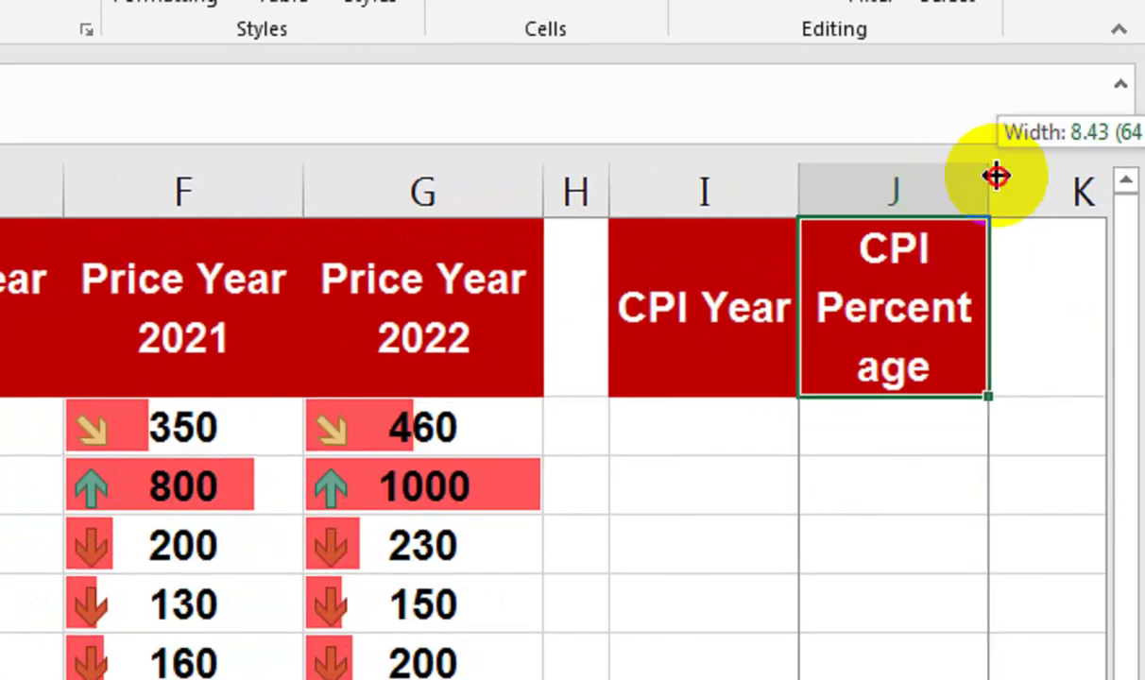
left_click_drag(996, 174, 1058, 175)
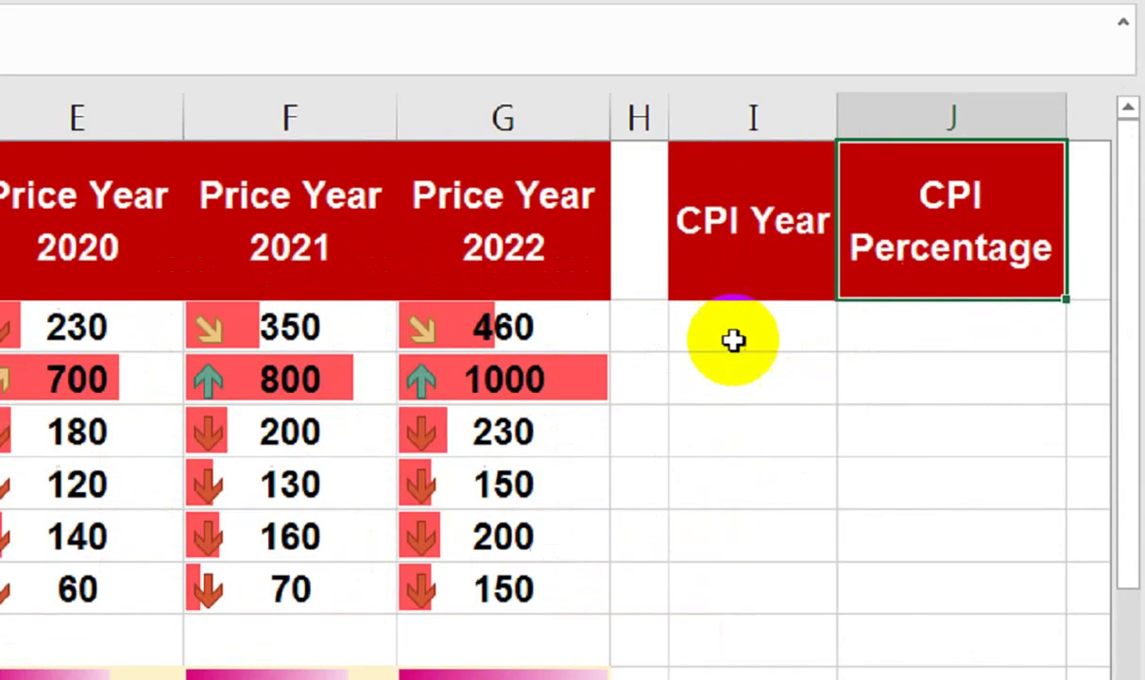
Enter 2018 in I2 and fill a rising year series down to 2022.
left_click(913, 338)
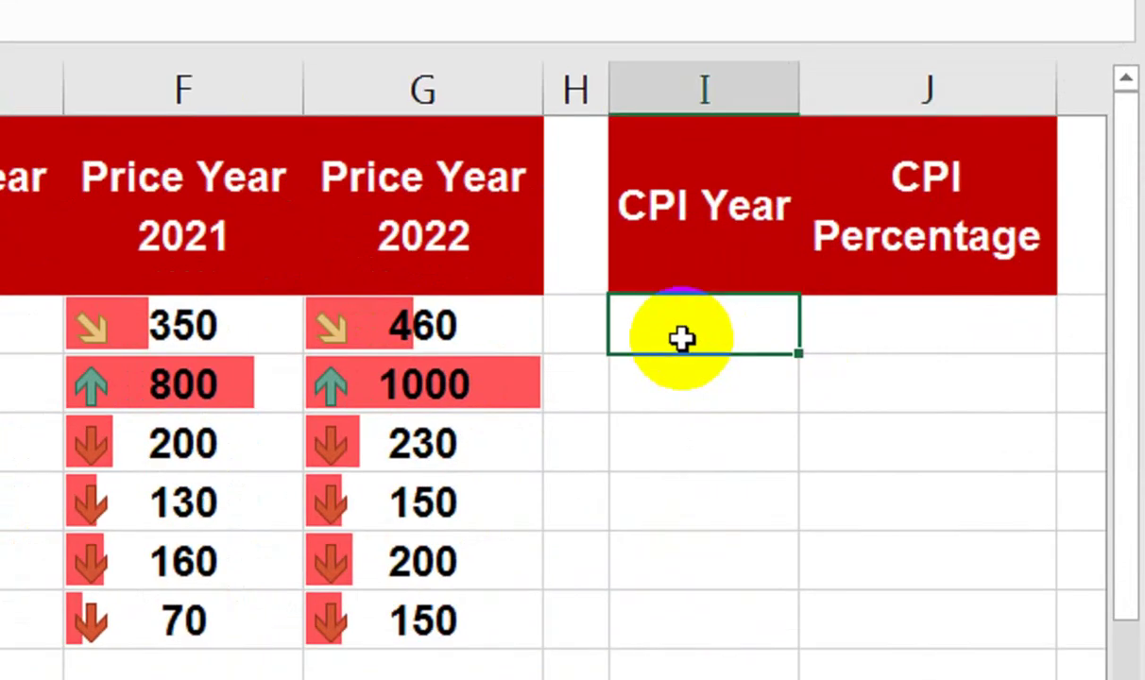
left_click(796, 348)
type("2018")
key("Return")
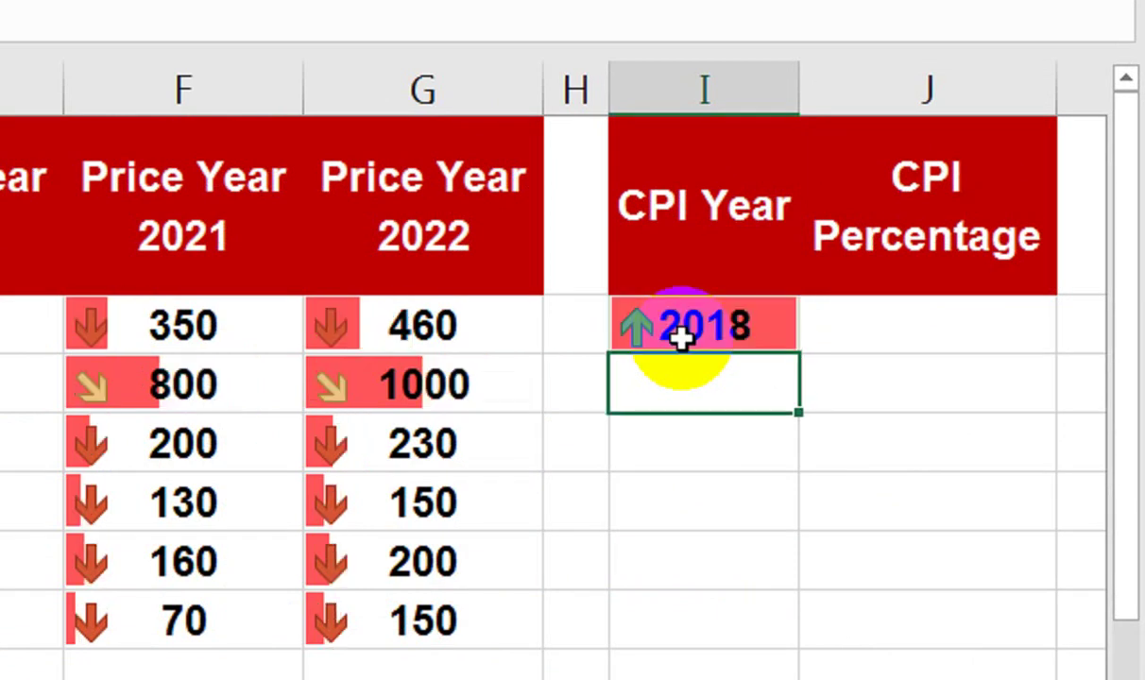
left_click(682, 330)
left_click_drag(801, 357, 798, 647)
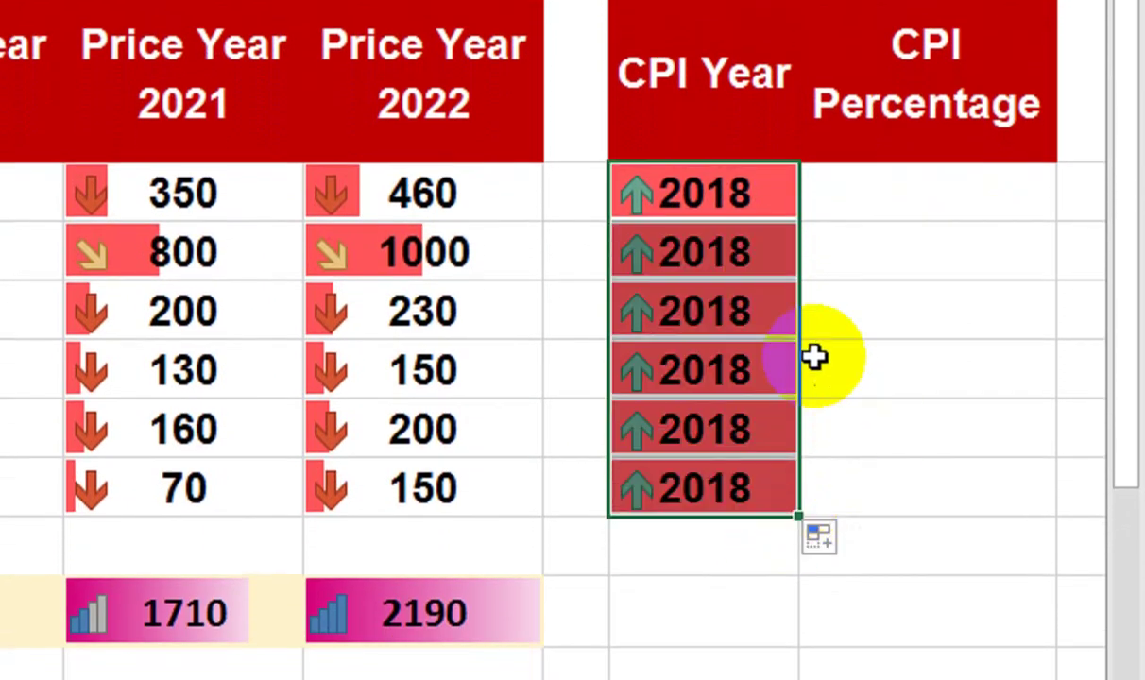
left_click_drag(777, 368, 761, 184)
left_click(798, 215)
mouse_move(801, 218)
left_mouse_down()
mouse_move(783, 475)
mouse_move(794, 407)
mouse_move(775, 496)
left_mouse_up()
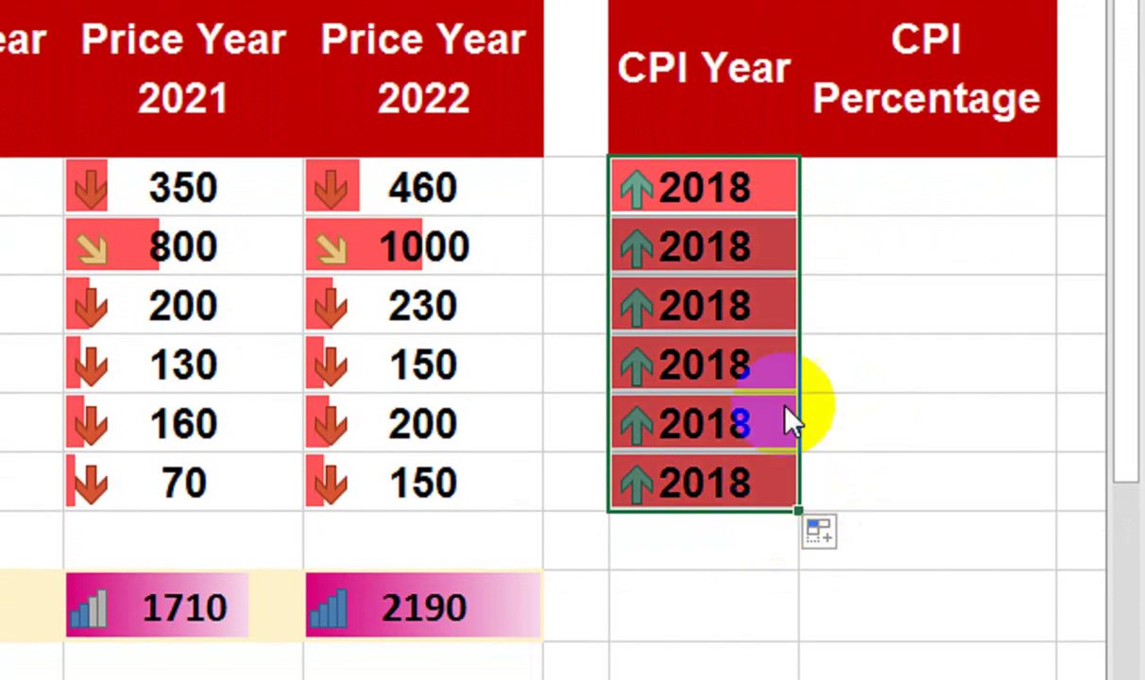
left_click(741, 189)
left_click_drag(800, 218, 786, 482)
Clear All on the leftover cells below 2022 in the CPI Year column.
left_click_drag(725, 545, 708, 425)
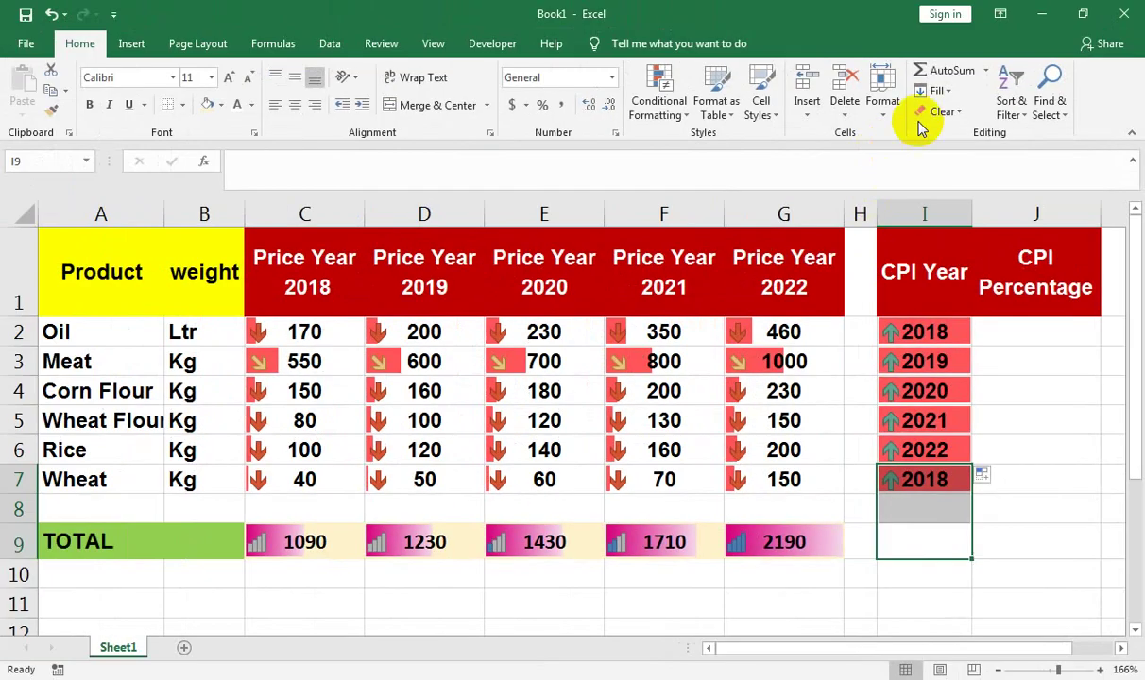
left_click(942, 112)
left_click(956, 133)
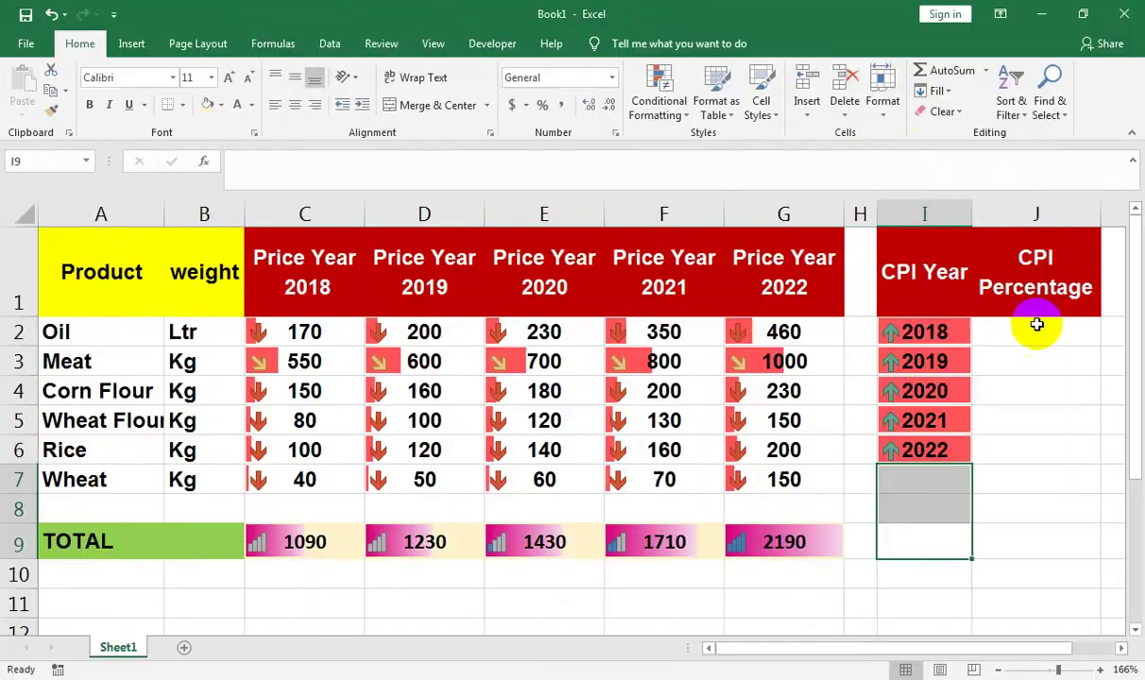
left_click(1037, 324)
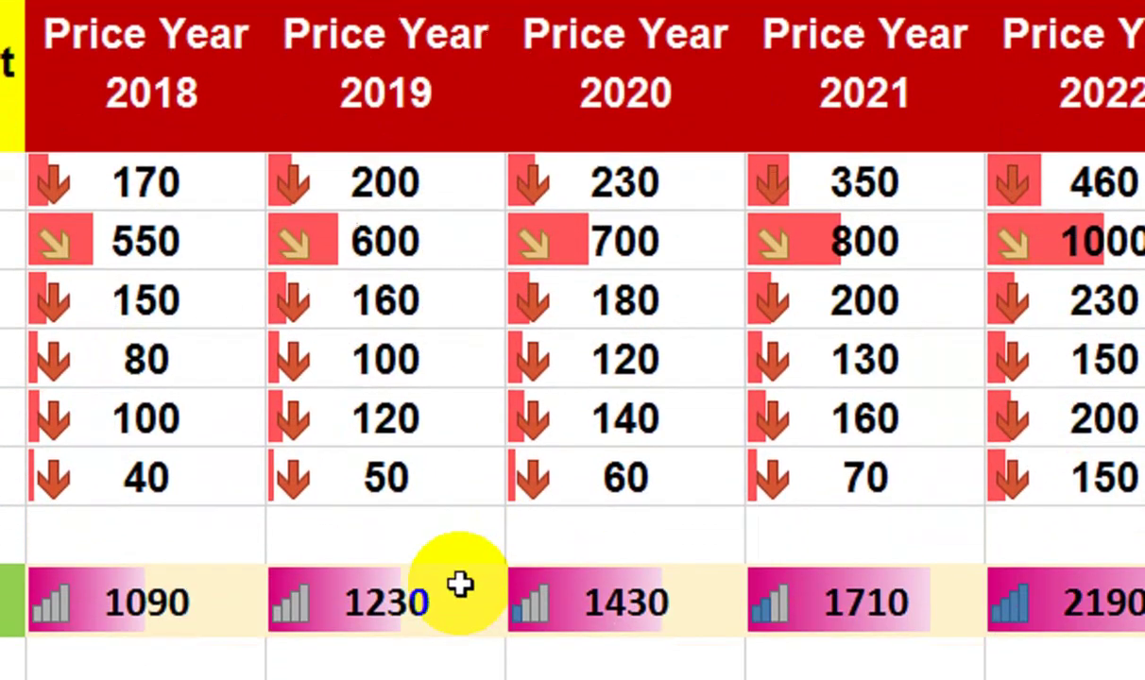
Enter =(D9-C9)/C9 in J2 and format the result as a percentage (13%).
left_click(460, 531)
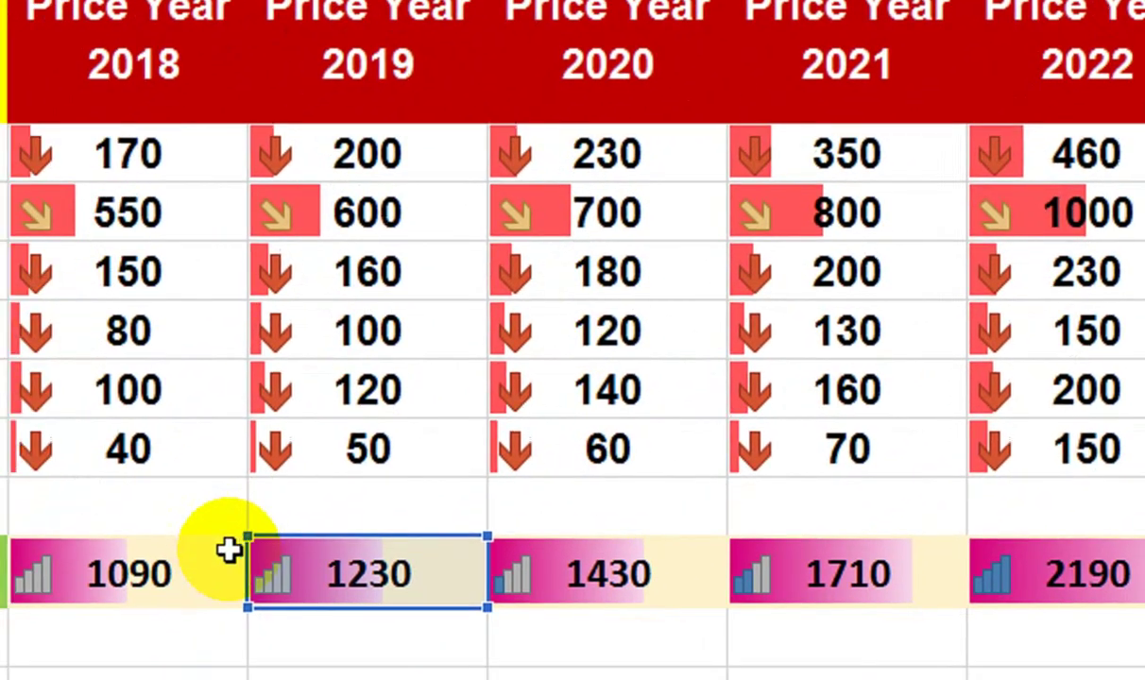
left_click(265, 538)
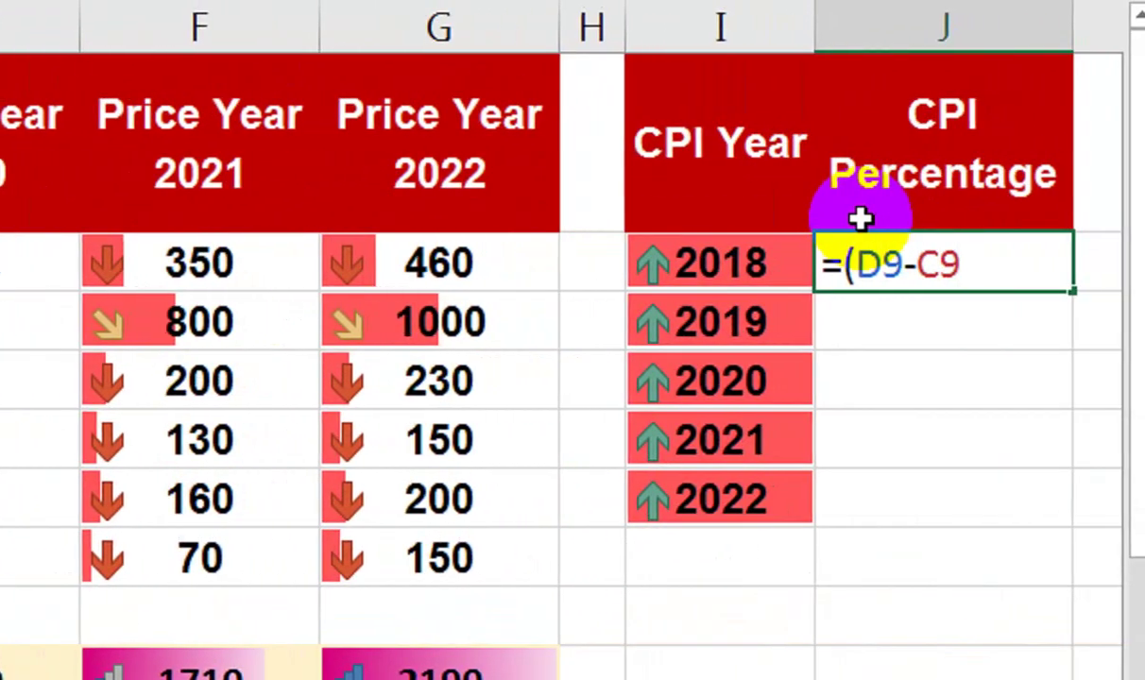
type("=(D9-C9)")
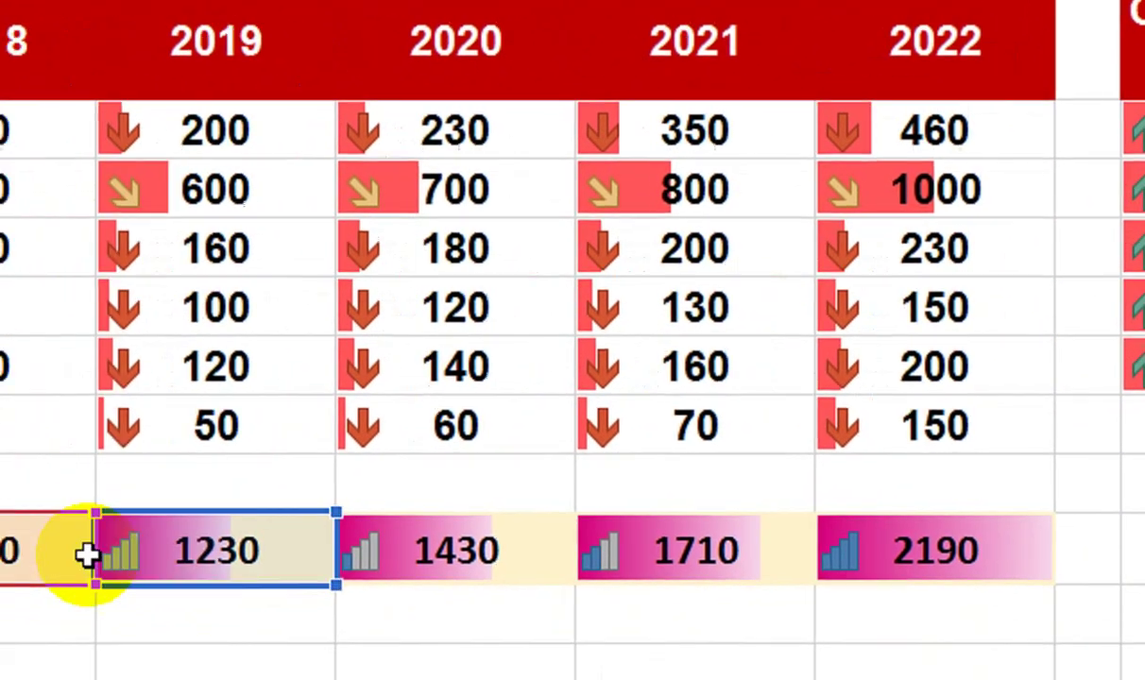
left_click(247, 514)
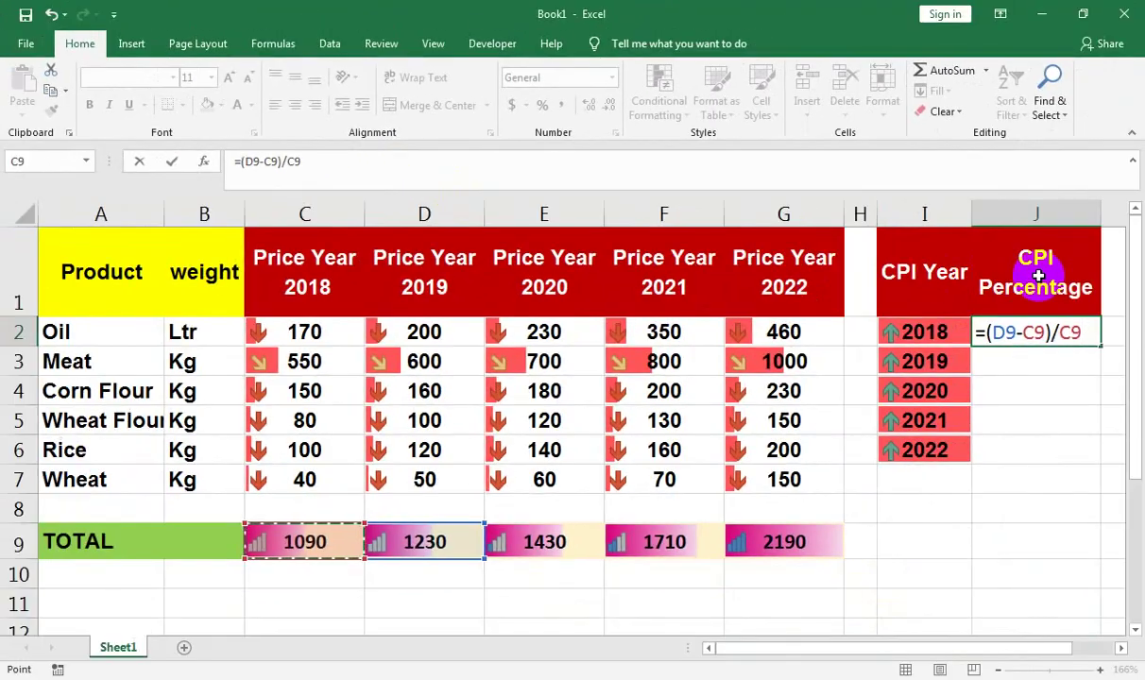
key("Return")
left_click(1036, 319)
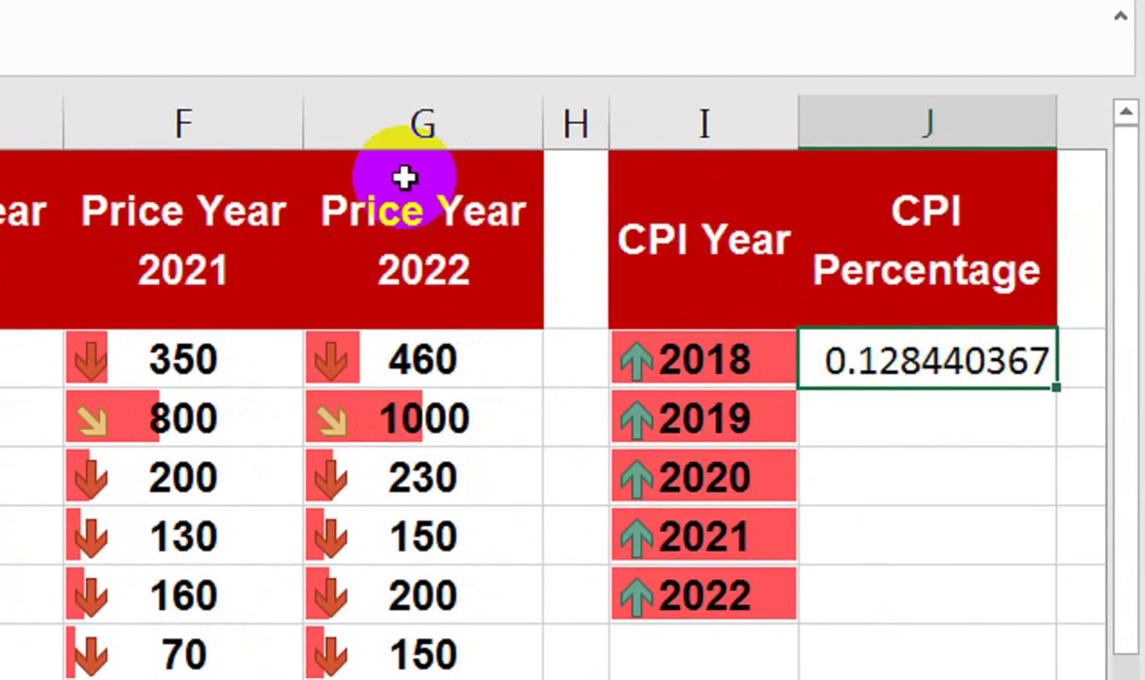
left_click(174, 107)
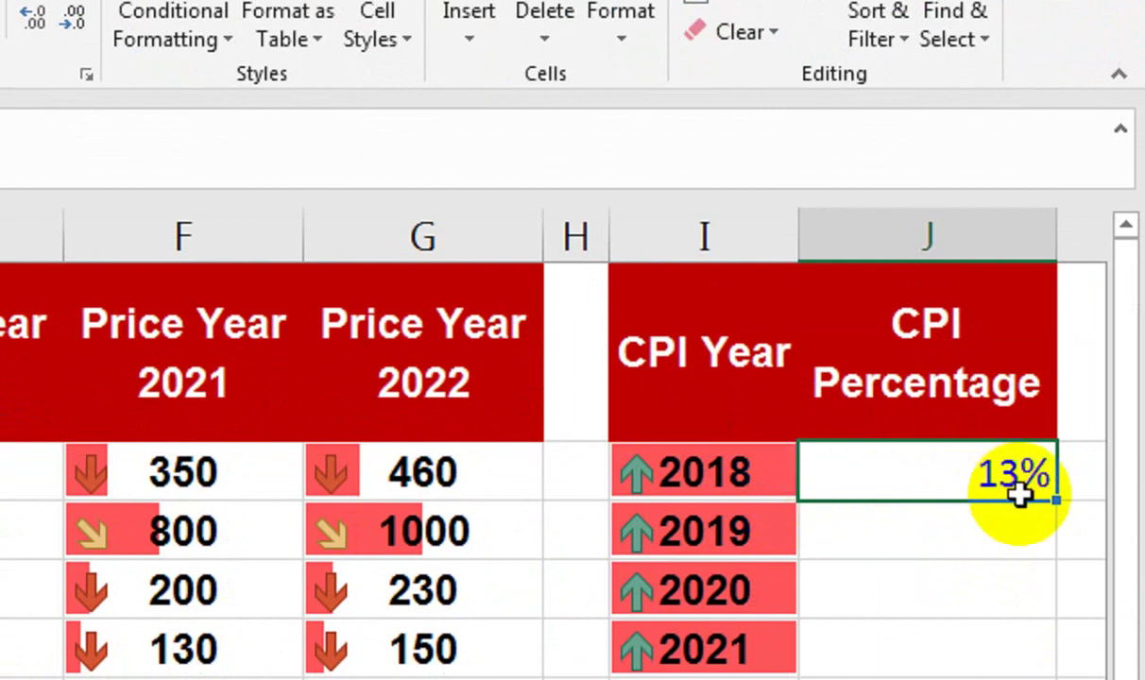
left_click(721, 475)
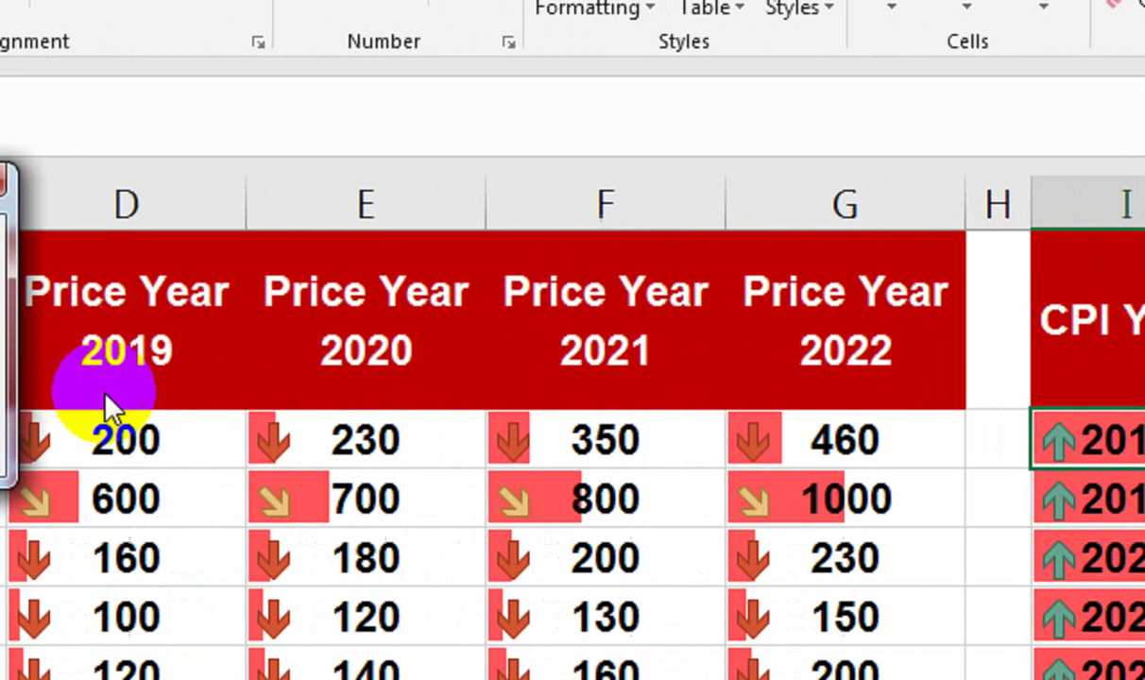
key("ctrl+minus")
Delete the 2018 cell shifting years up, and fill the growth formula down to J3.
left_click(166, 451)
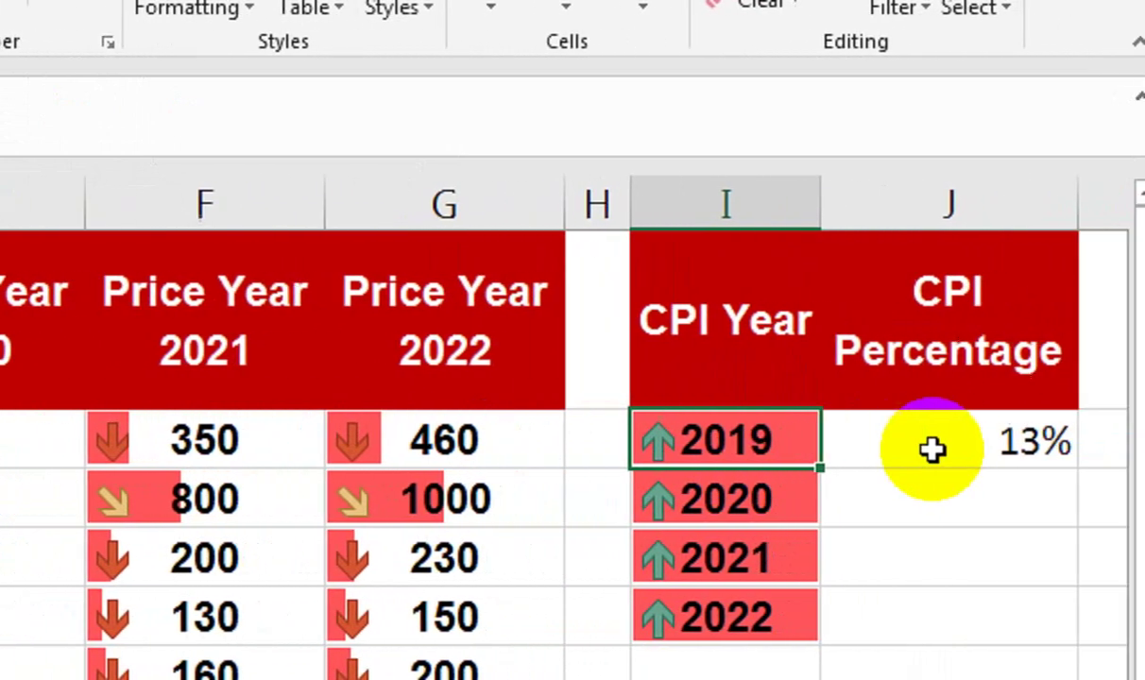
type("13")
left_click(933, 450)
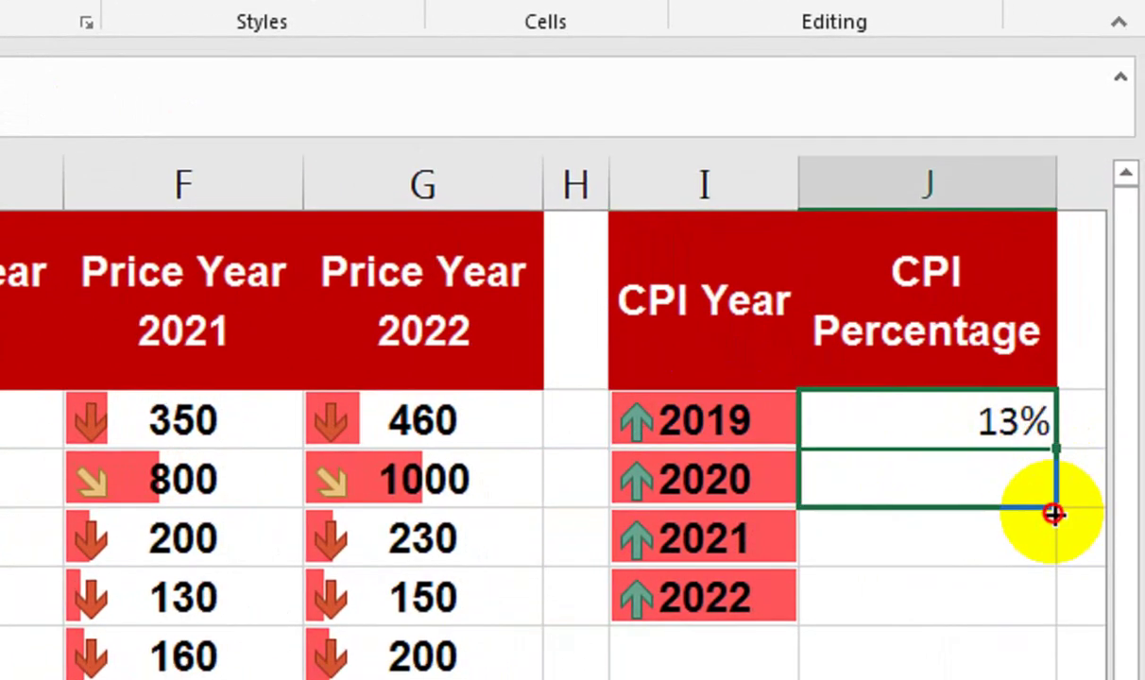
left_click_drag(1056, 467, 1053, 511)
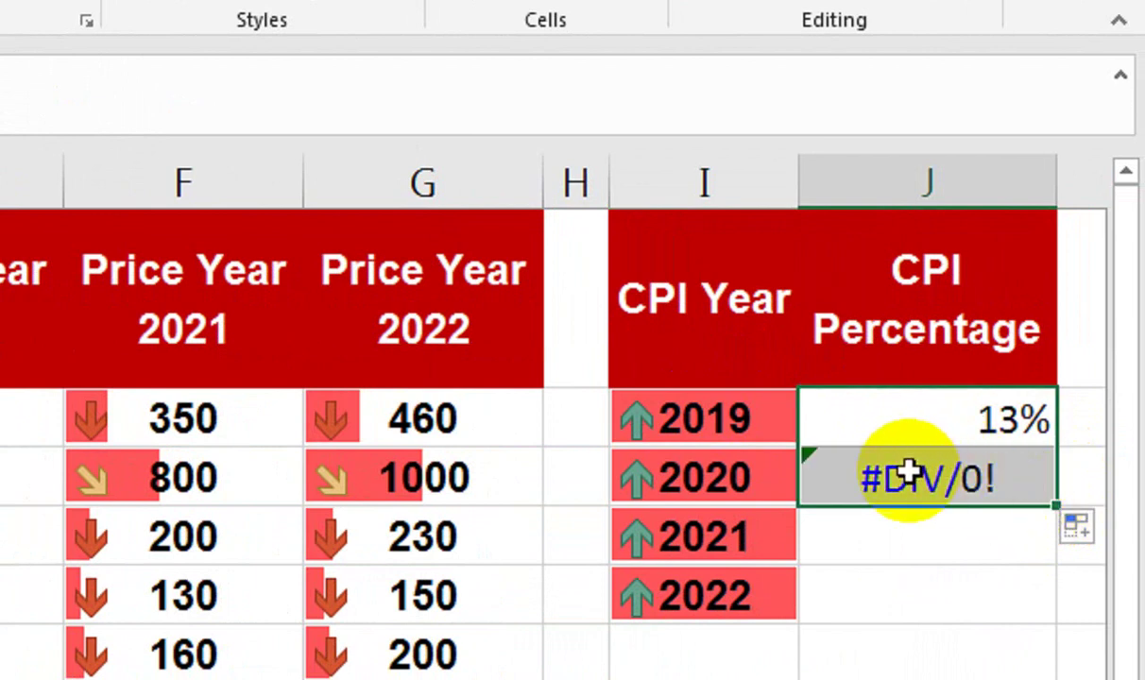
Rewrite the 2020 growth formula in J3 as =(E9-D9)/D9, giving 16%.
double_click(935, 440)
left_click_drag(1038, 418, 826, 420)
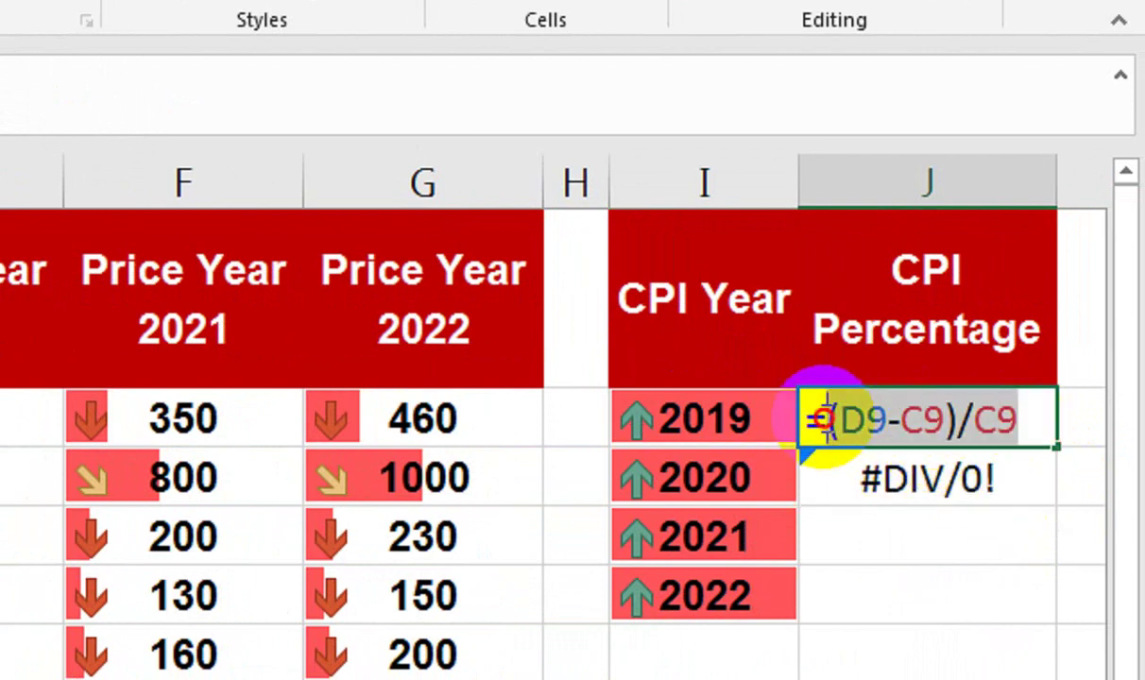
key("Return")
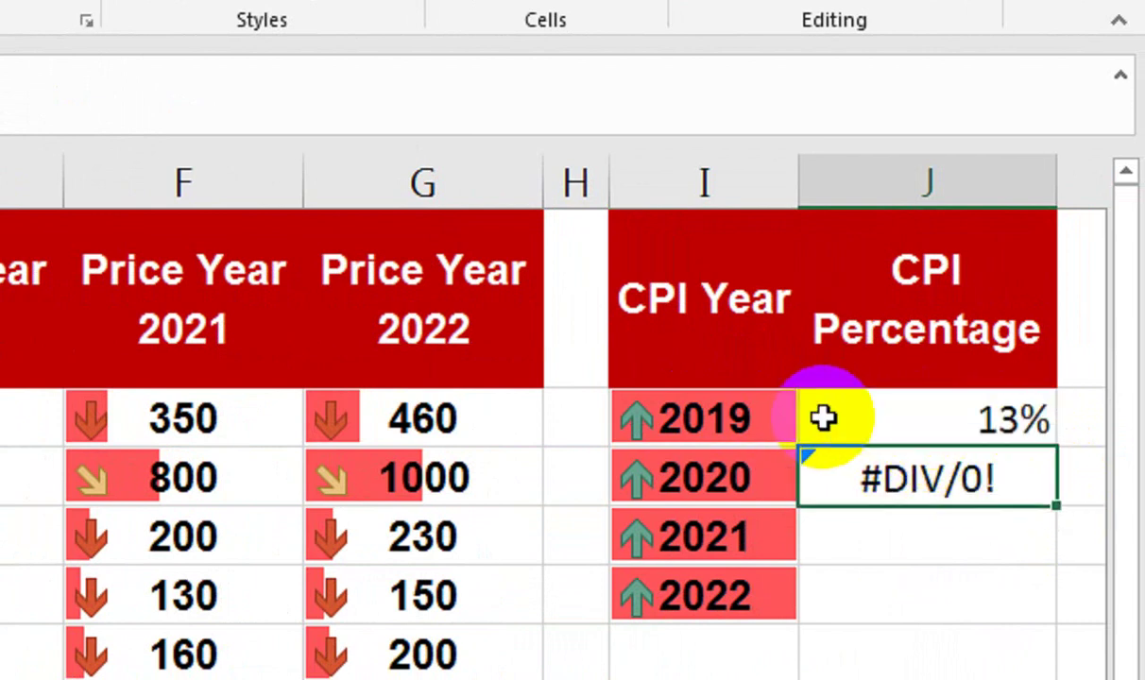
type("=(D9-C9)/C9")
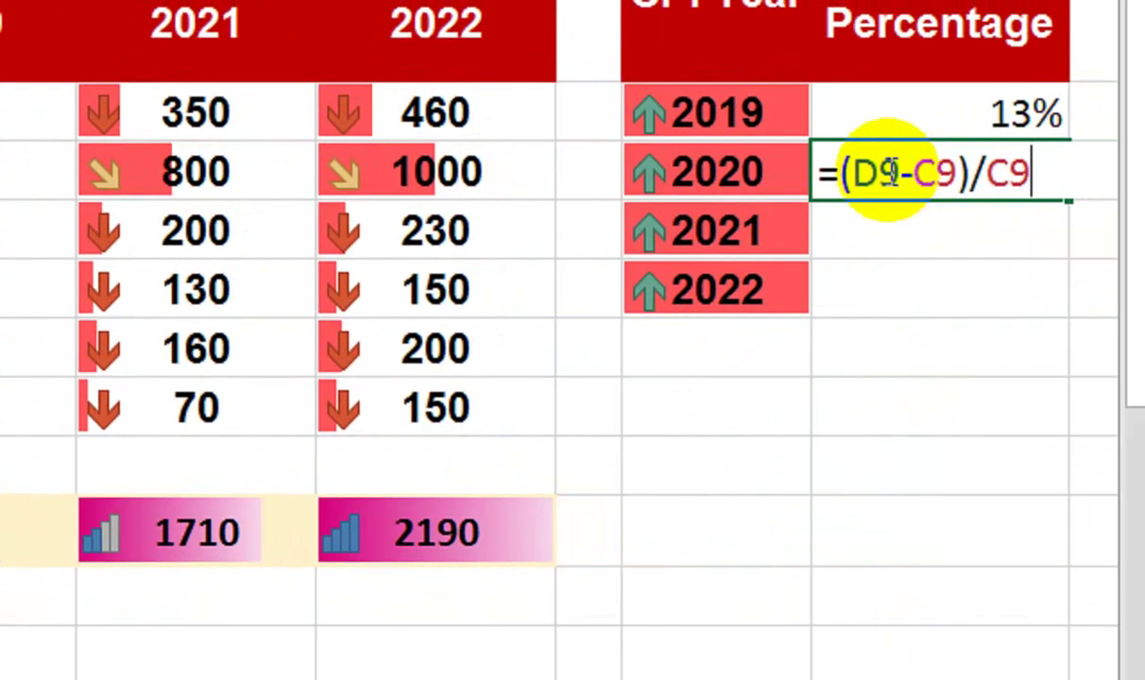
key("BackSpace")
type("e")
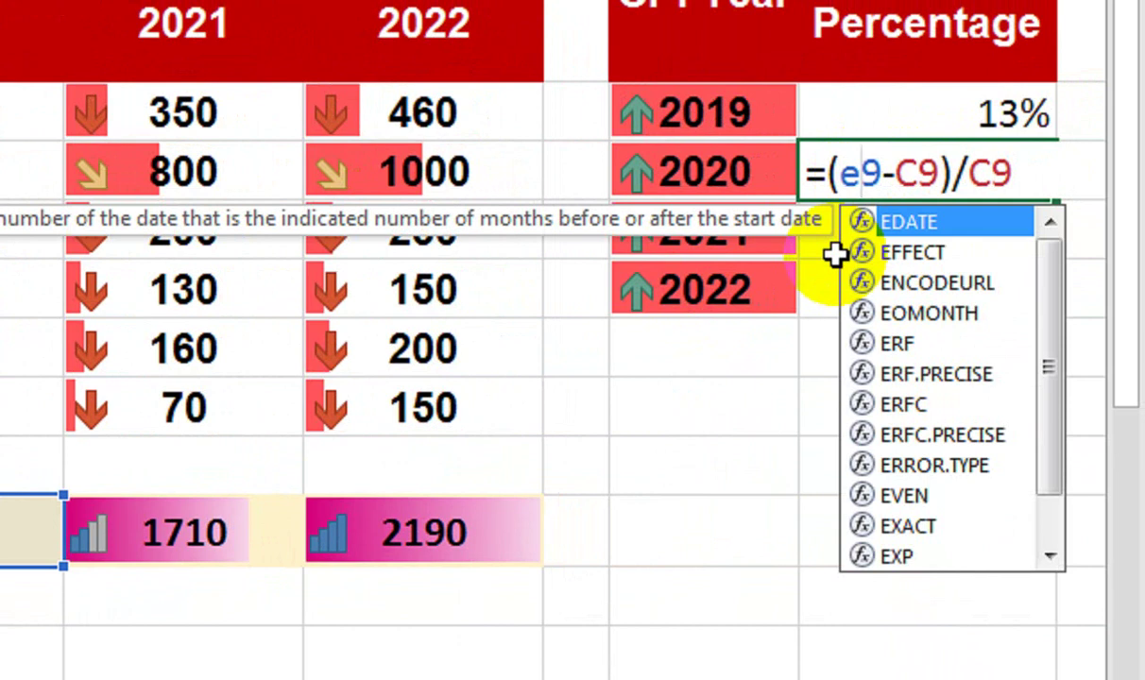
key("BackSpace")
type("E")
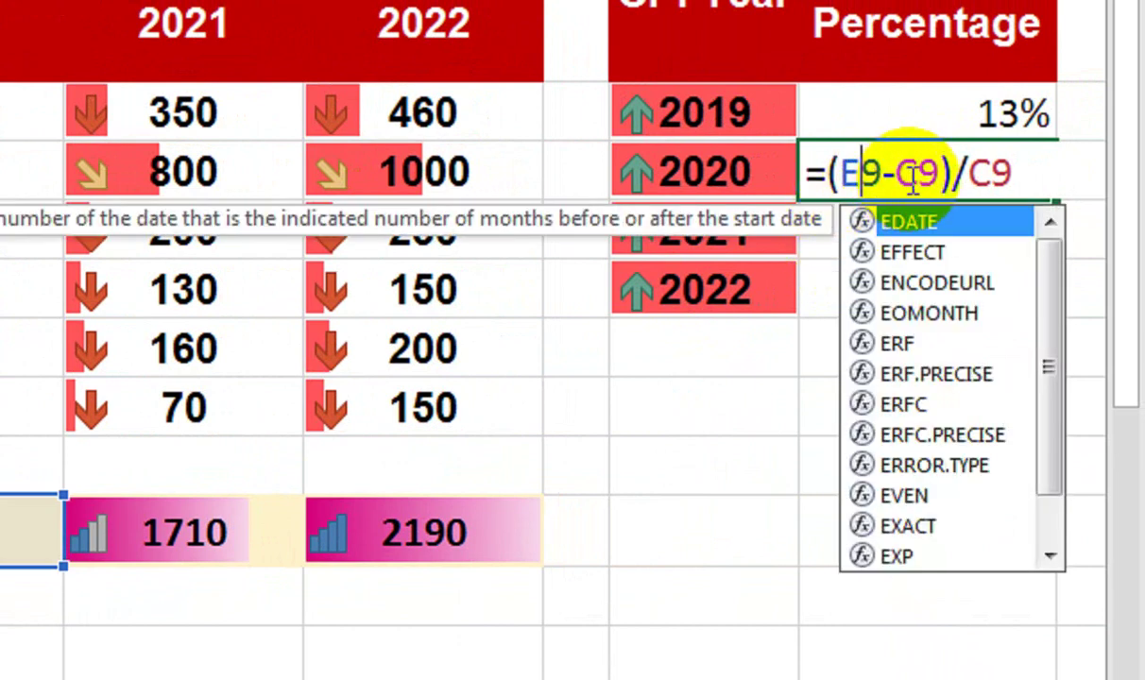
left_click(913, 175)
type("D")
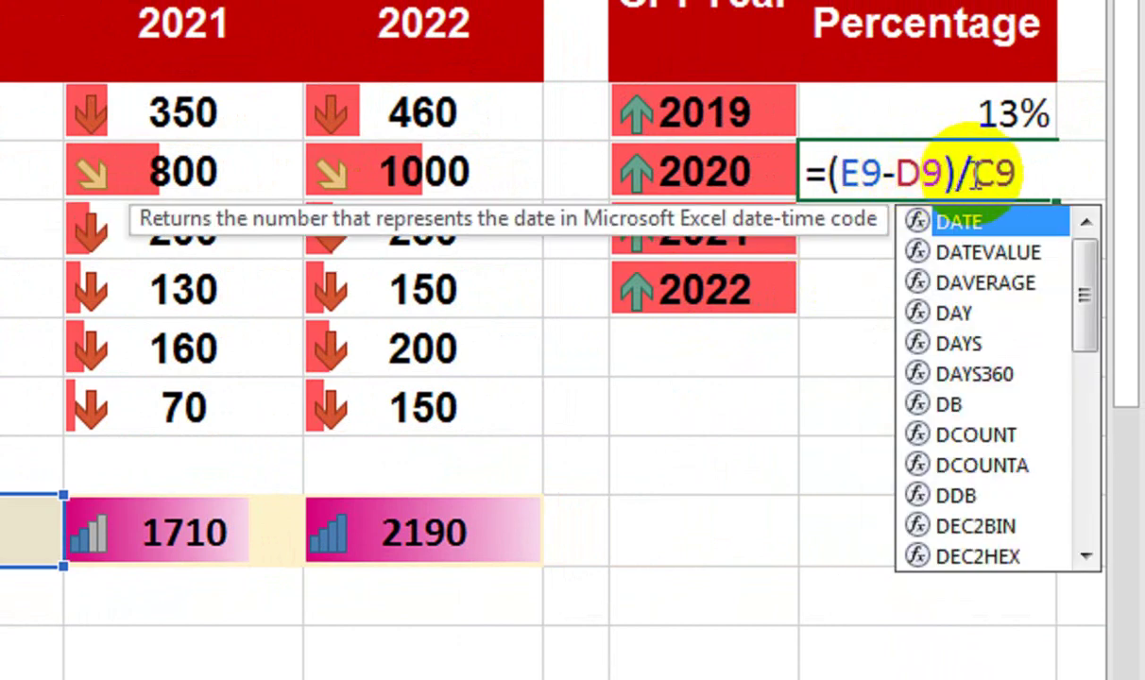
left_click(996, 175)
type("D")
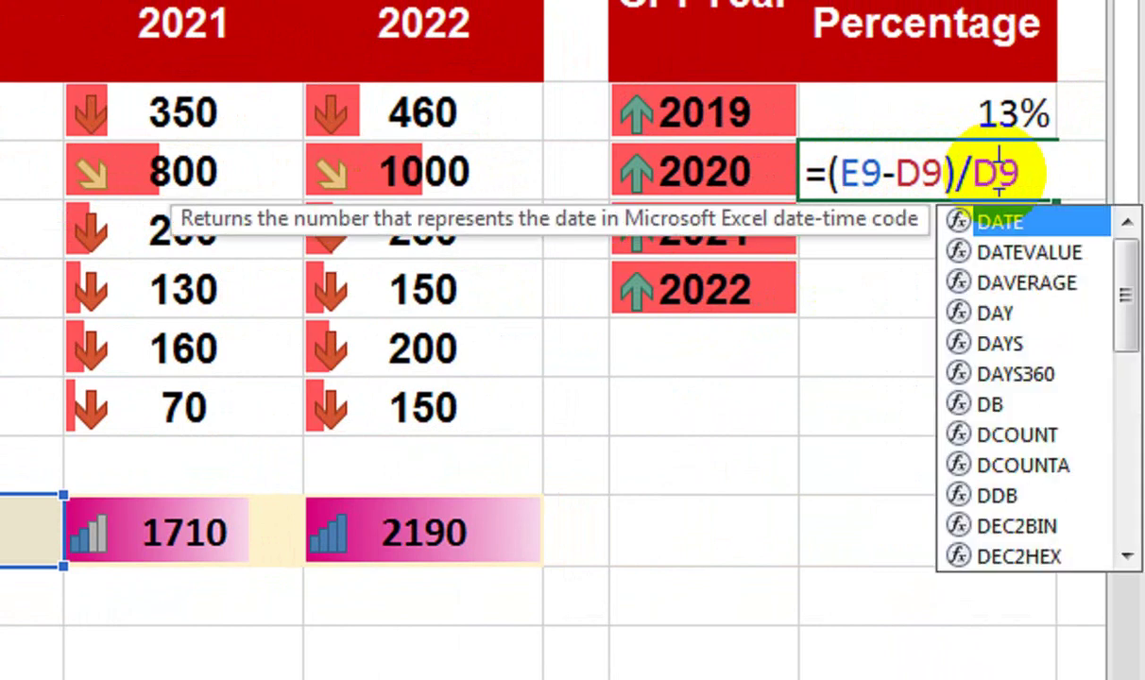
key("Return")
Copy the 2020 formula text and paste it into the 2021 cell J4.
left_click(880, 176)
double_click(881, 175)
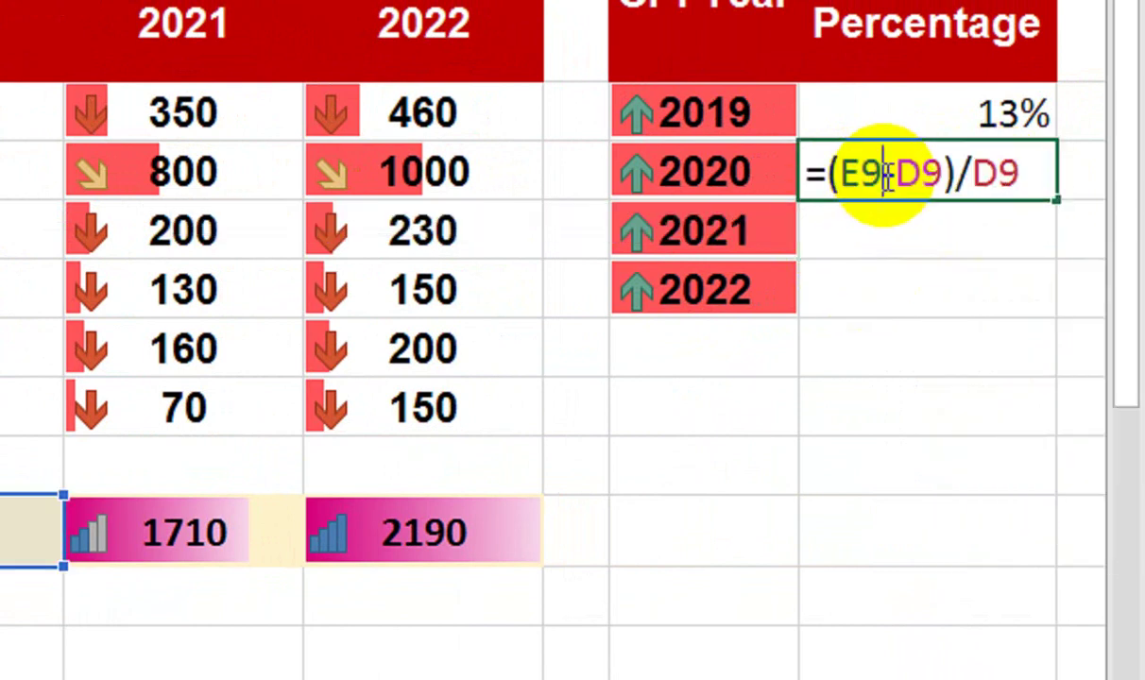
left_click_drag(1015, 177, 823, 184)
key("ctrl+c")
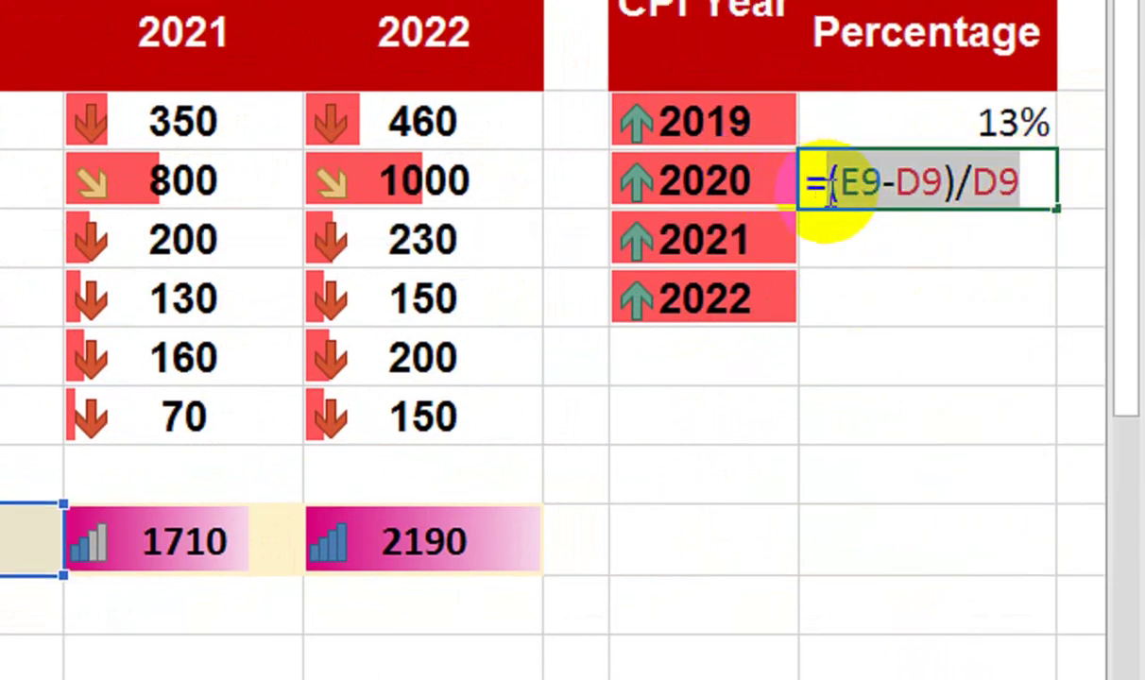
key("Return")
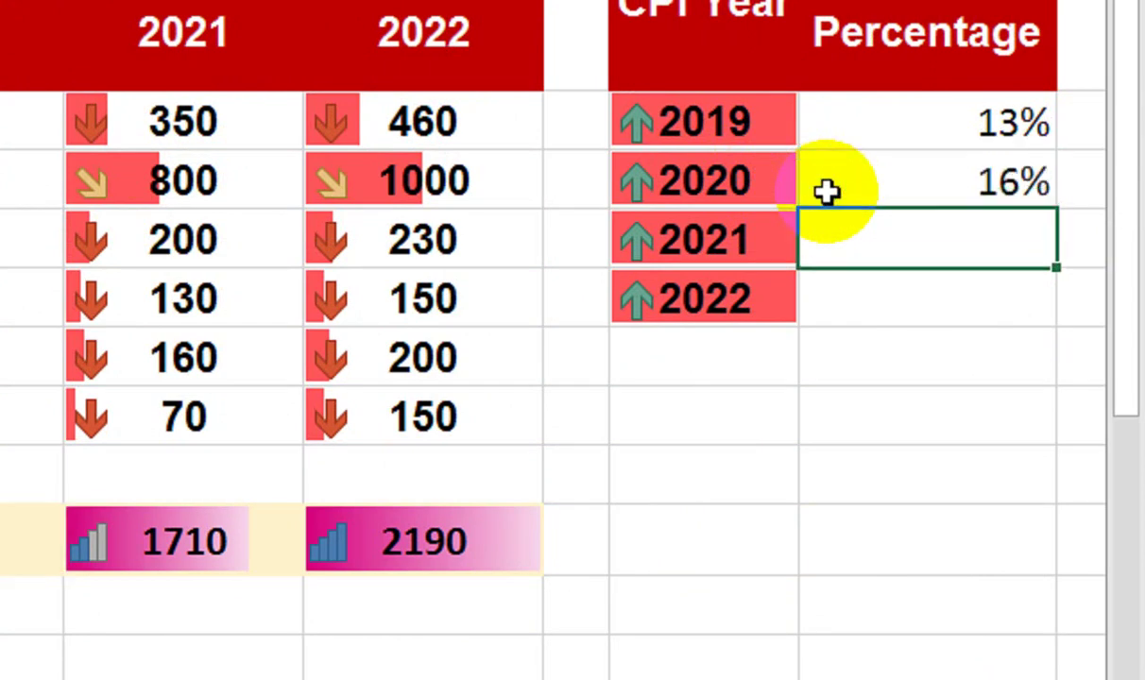
type("=")
key("ctrl+v")
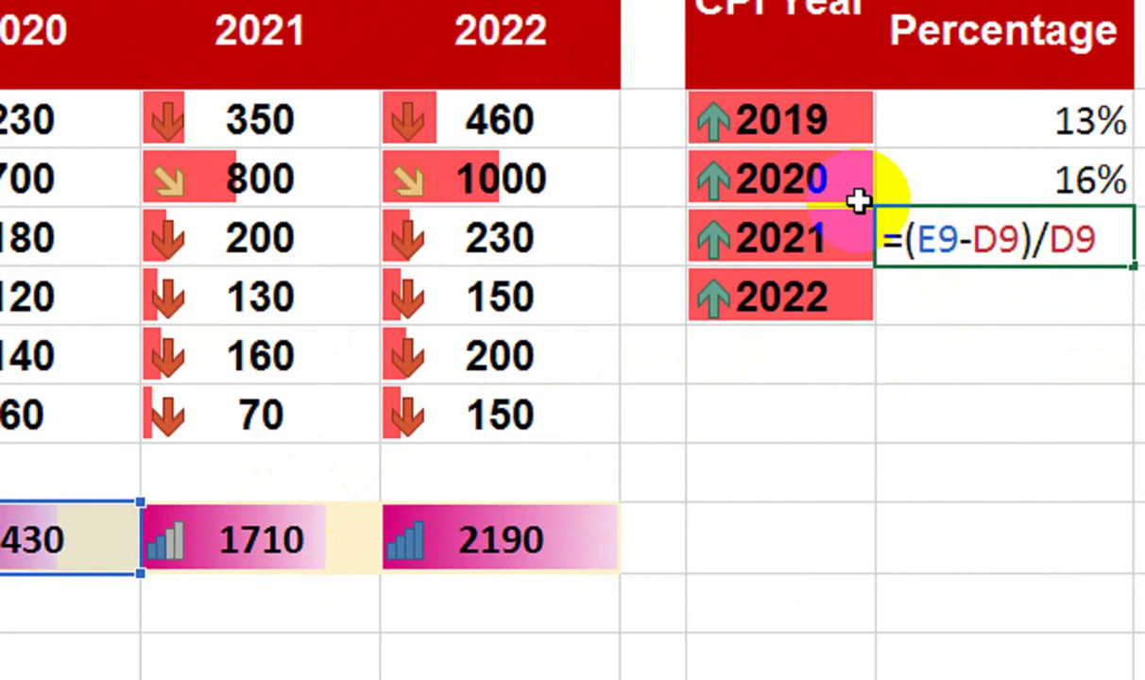
Change the 2021 formula to =(F9-E9)/E9 and format it as a percentage (20%).
type("F9-")
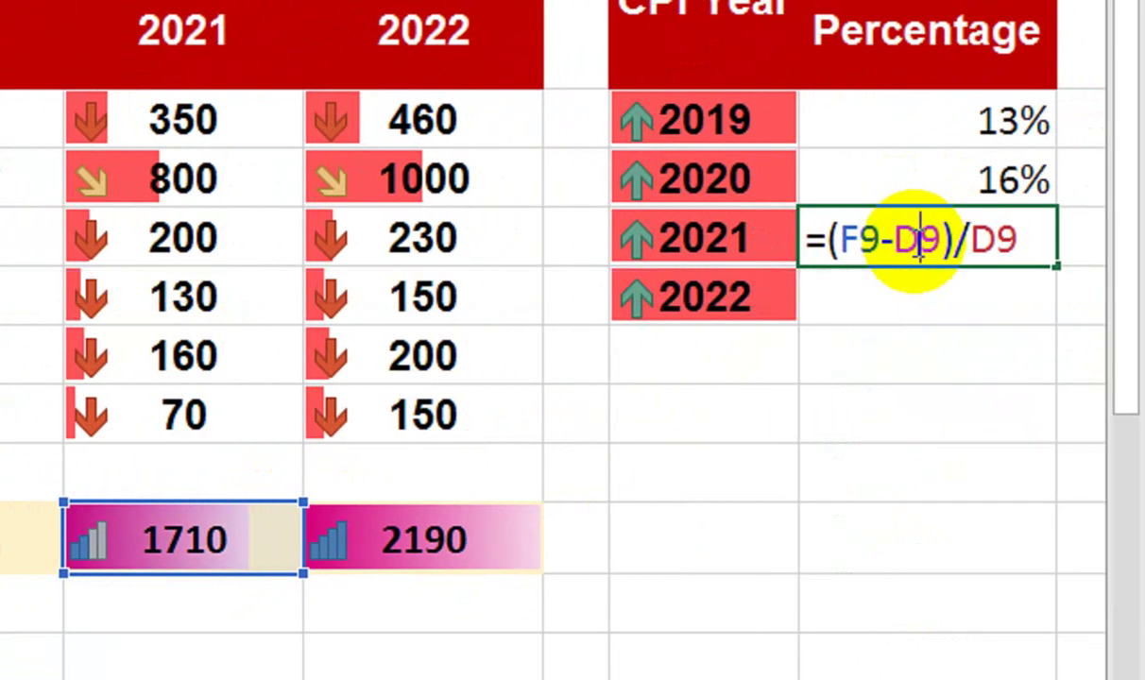
type("E")
left_click(982, 243)
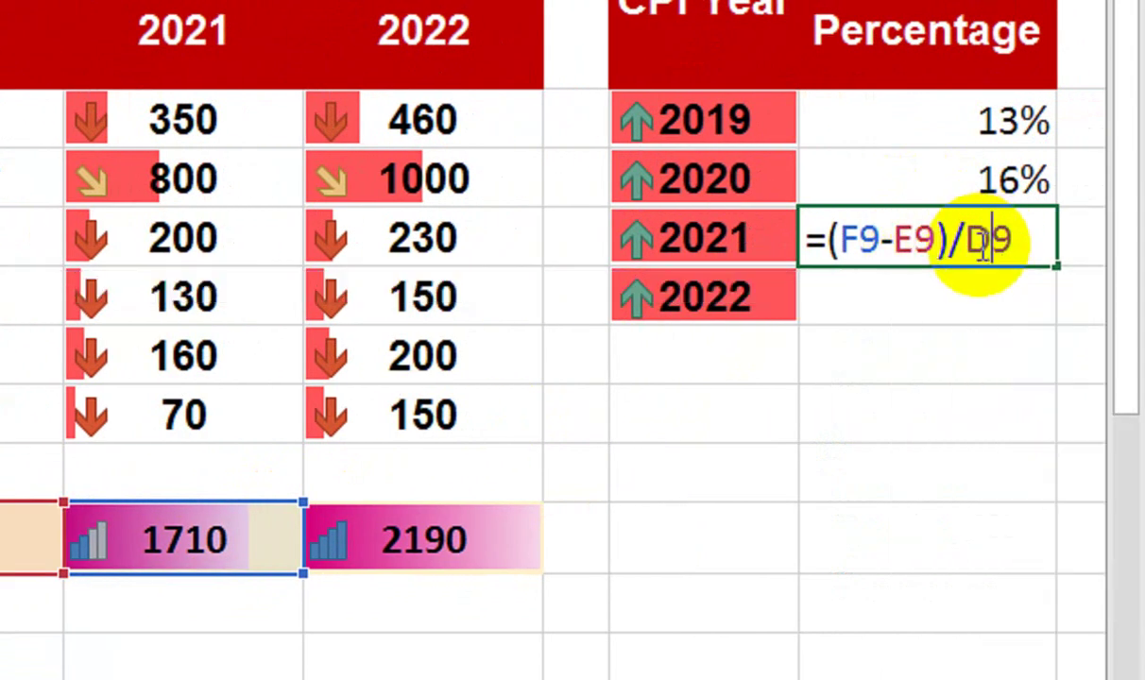
type("E")
key("Return")
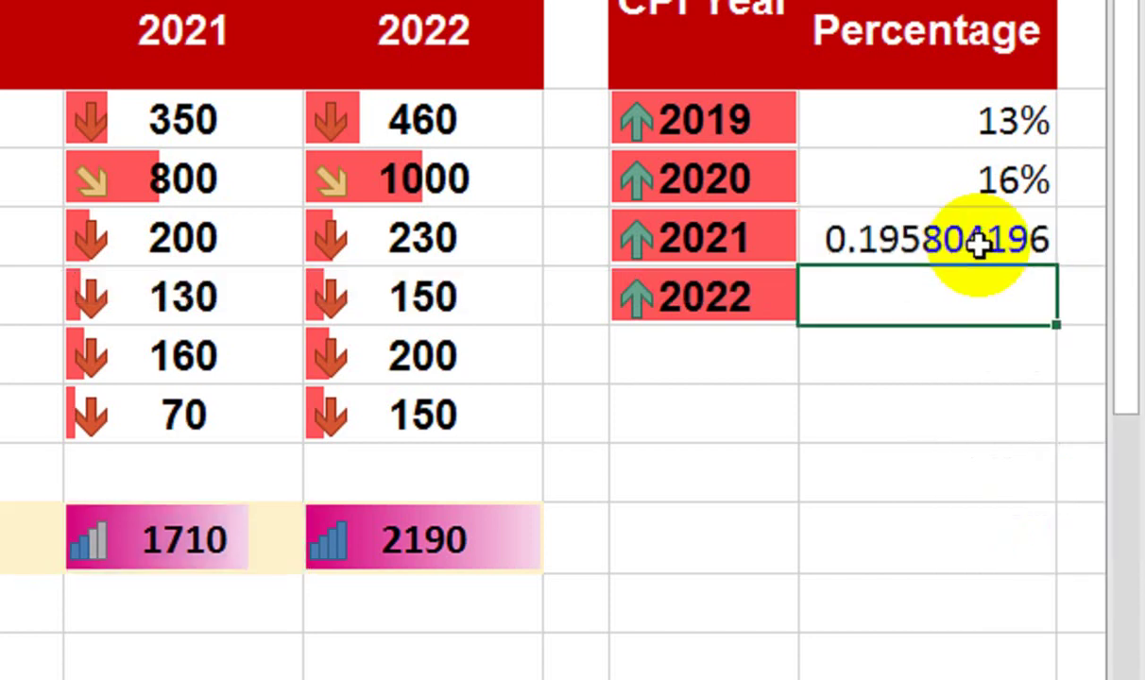
left_click(943, 239)
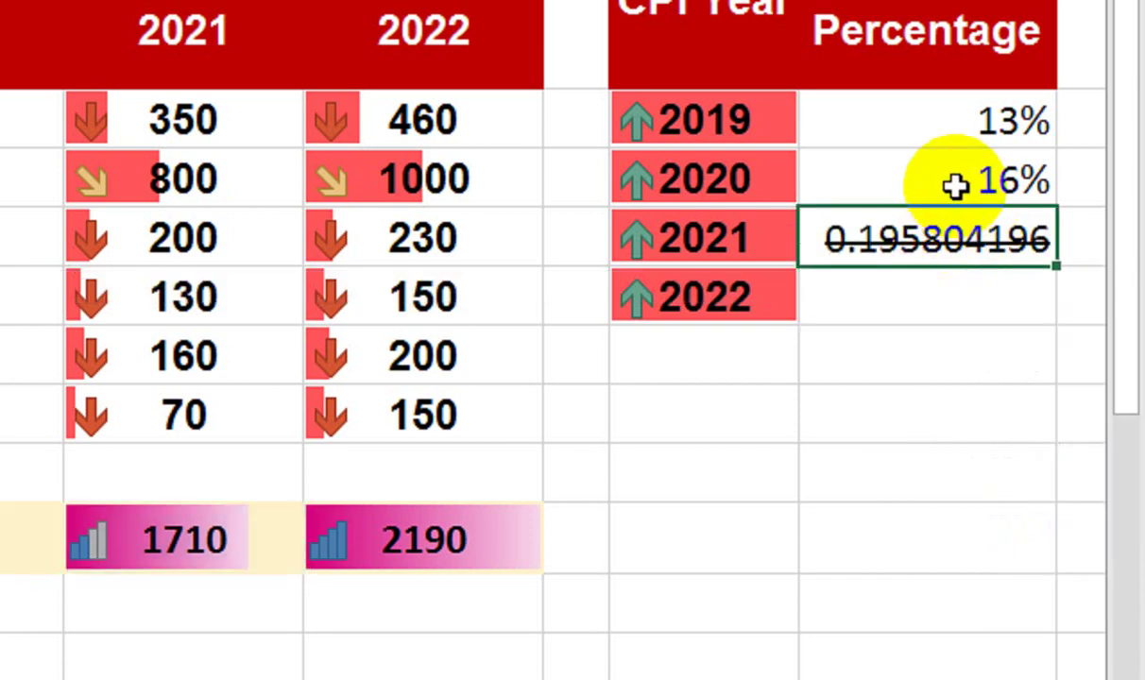
key("ctrl+shift+5")
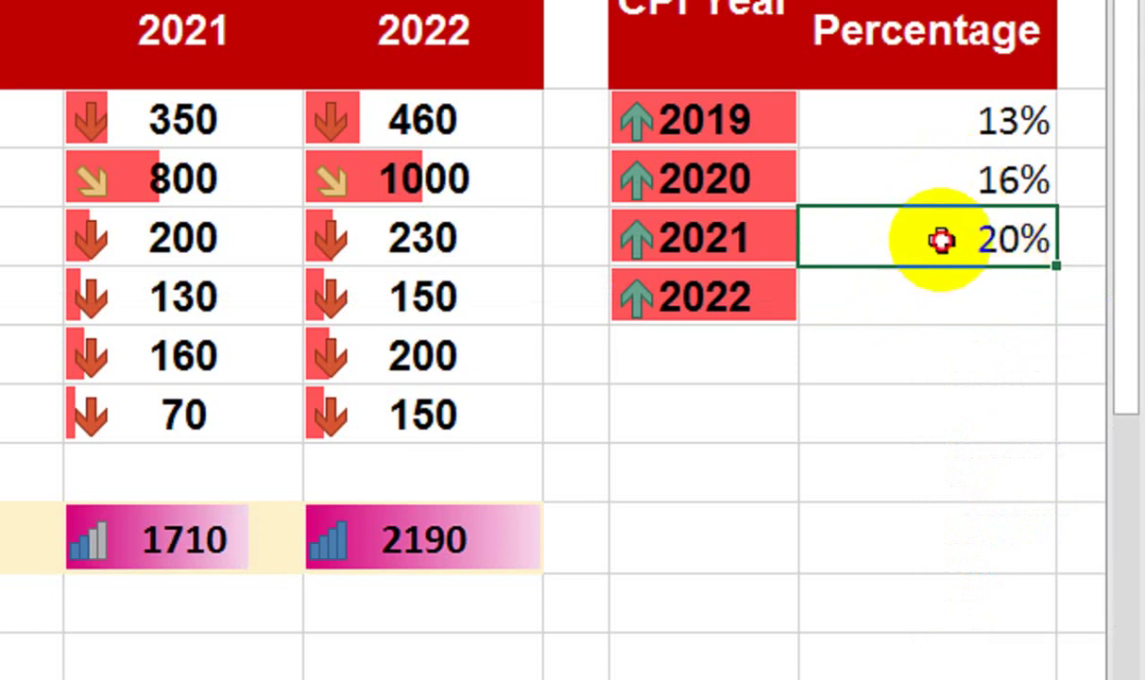
Copy the 2021 formula text and paste it into the 2022 percentage cell.
double_click(1007, 239)
left_click_drag(1051, 241, 824, 240)
key("ctrl+c")
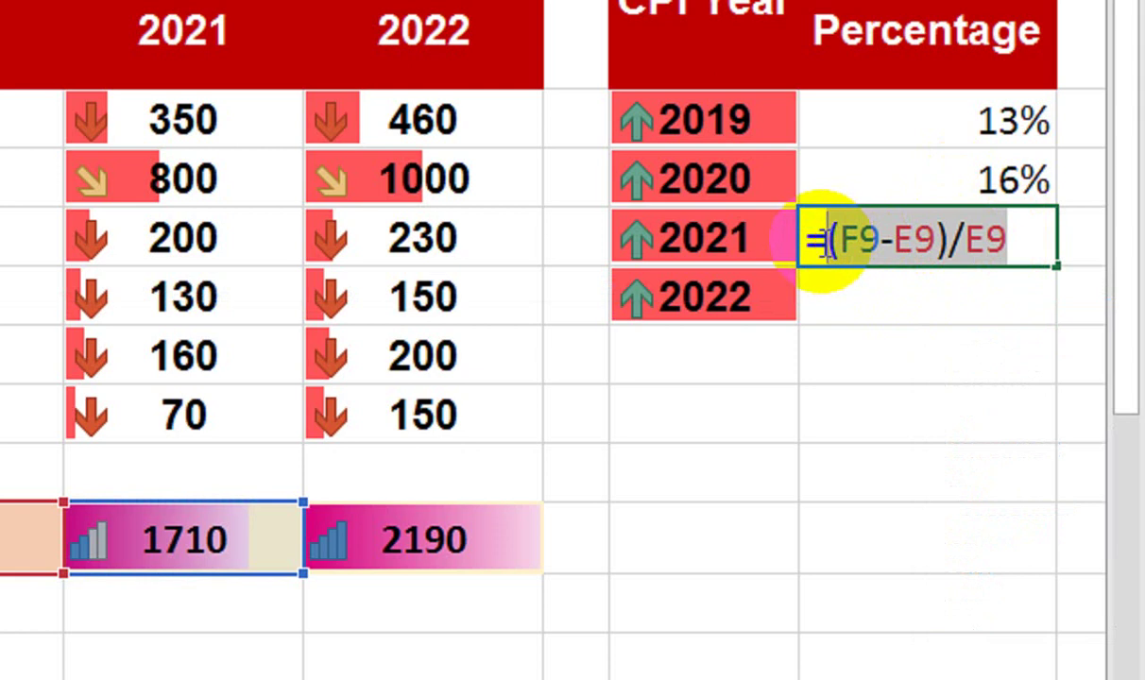
key("Return")
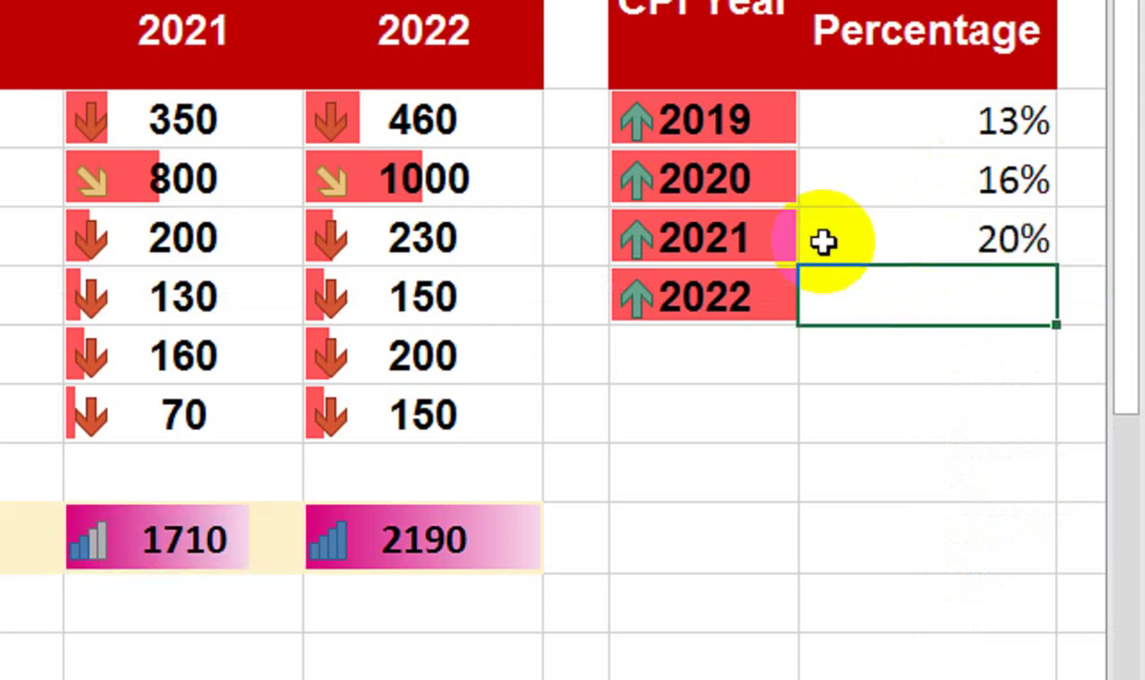
type("=")
key("ctrl+v")
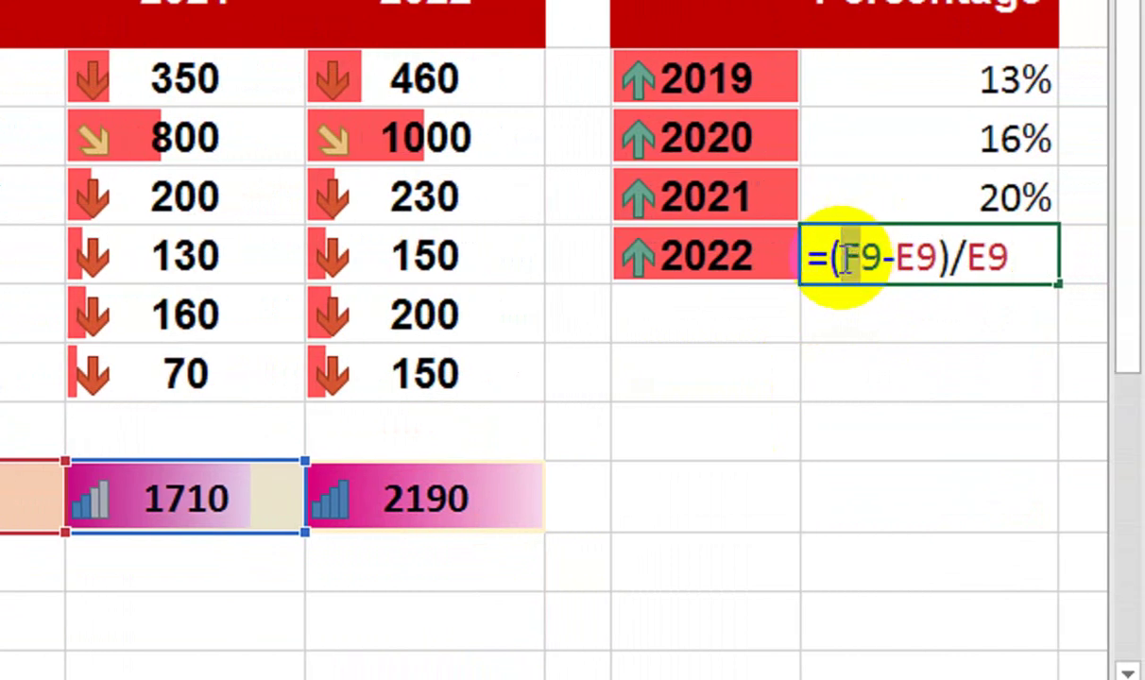
Edit the 2022 formula to =(G9-F9)/F9 so it shows 28%.
type("G")
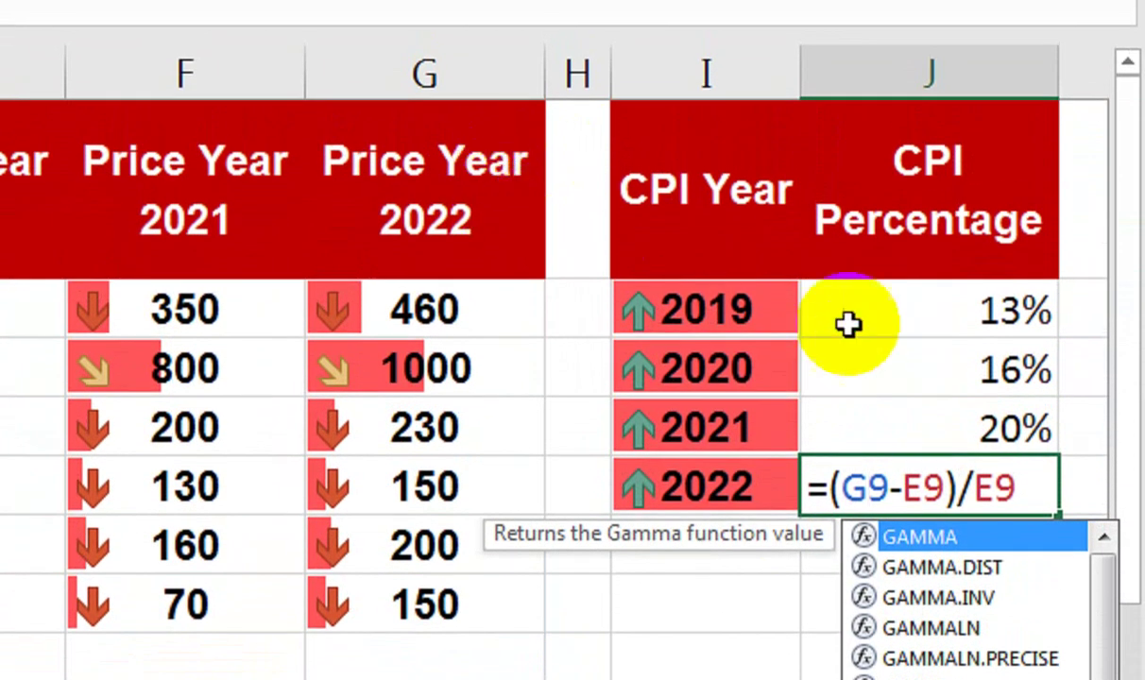
left_click(918, 487)
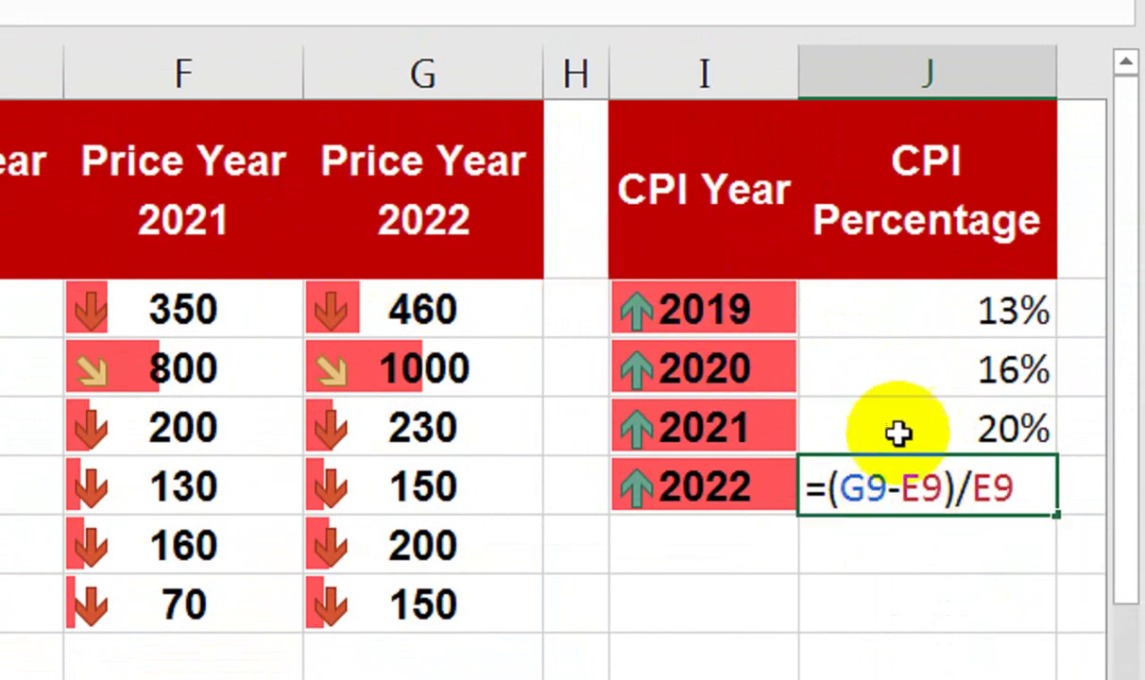
left_click(935, 493)
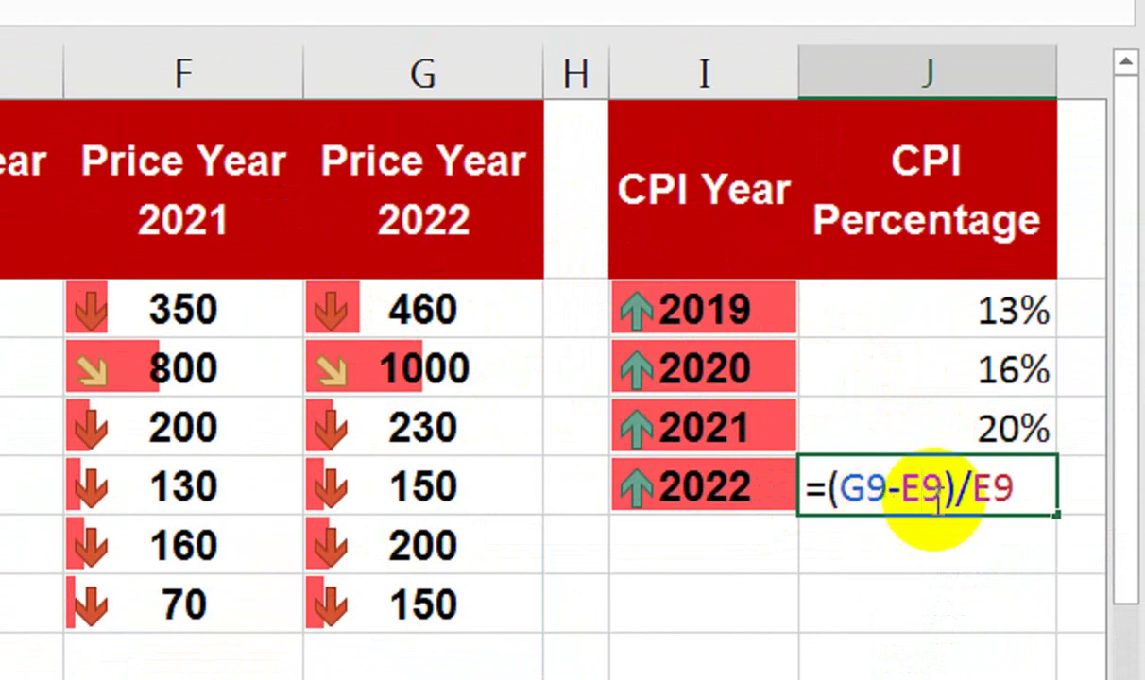
type("F")
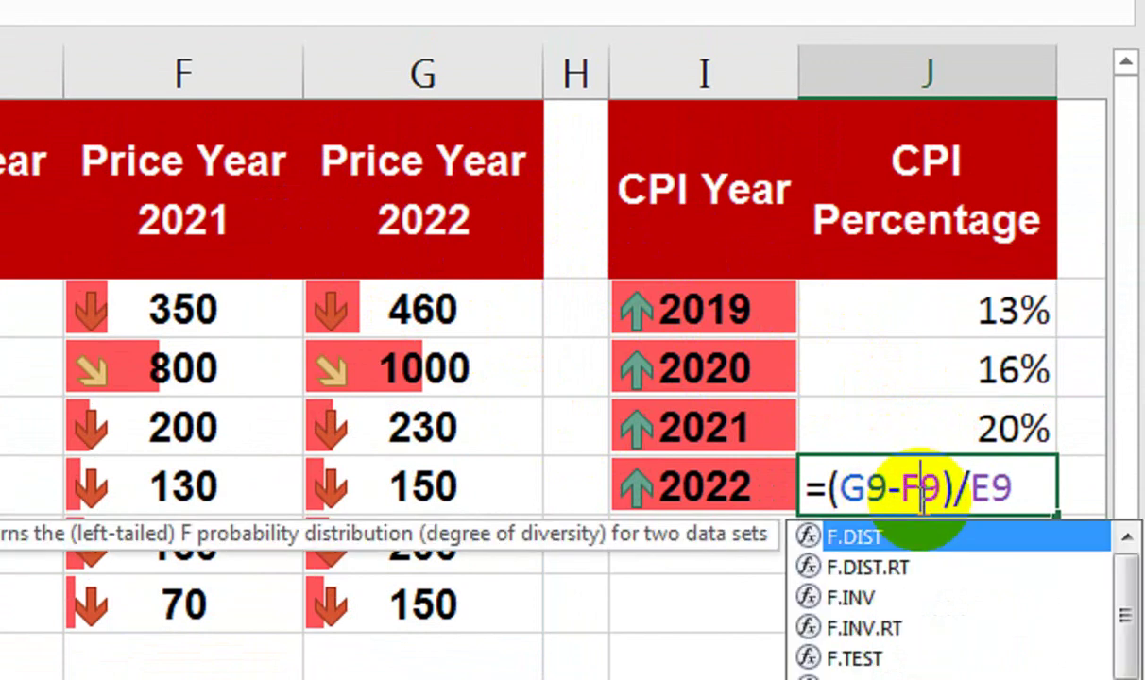
left_click(982, 483)
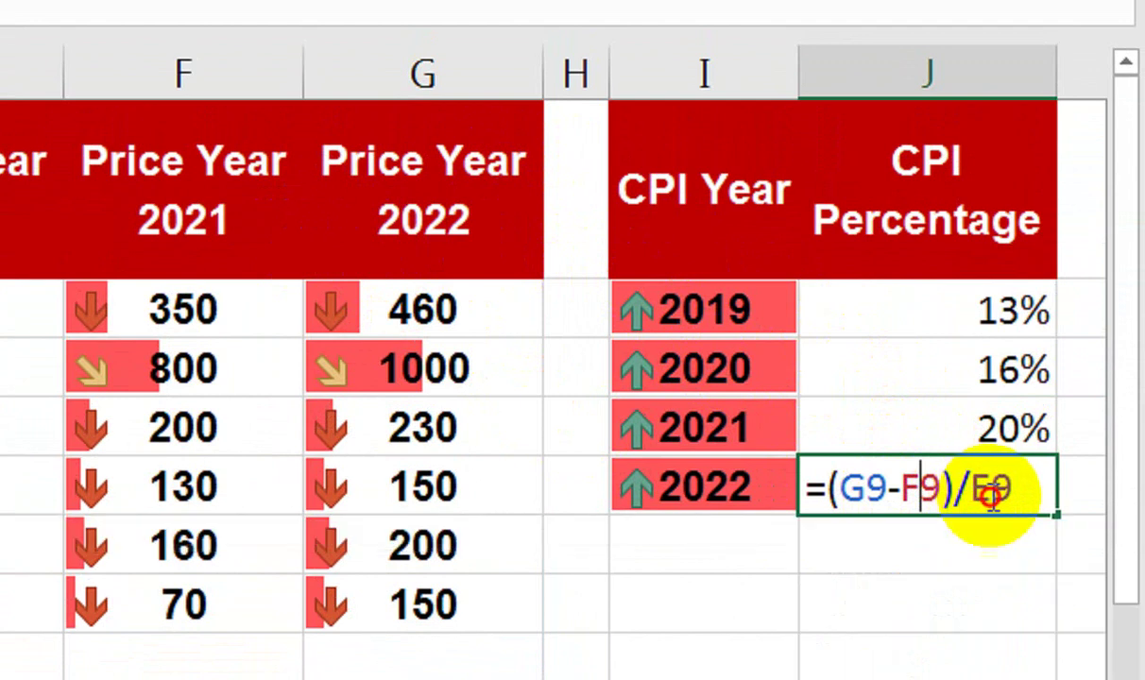
key("BackSpace")
type("F")
key("Return")
left_click(910, 460)
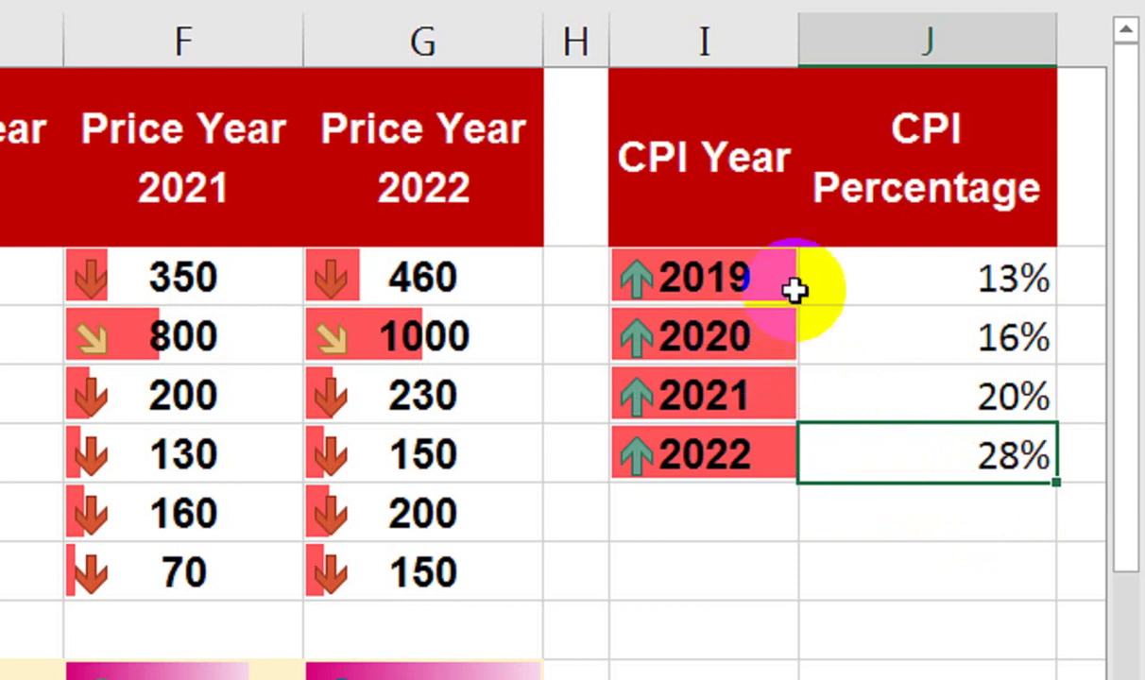
Centre the CPI percentages 13%, 16%, 20% and 28% in J2:J5.
left_click(882, 260)
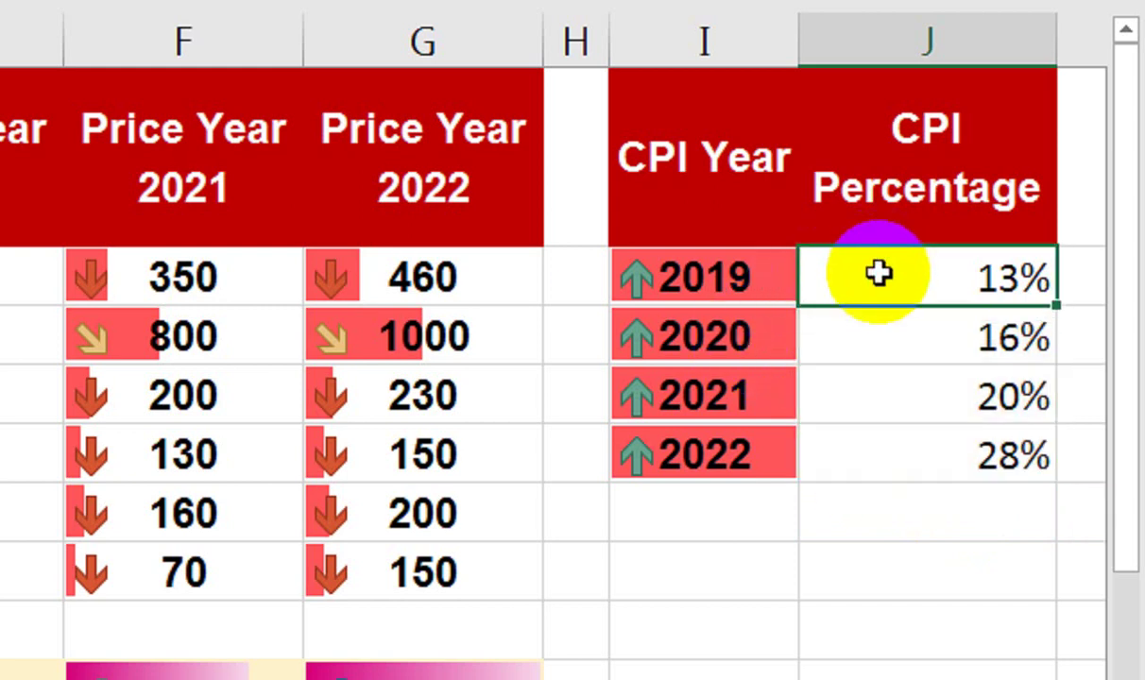
left_click_drag(877, 276, 881, 447)
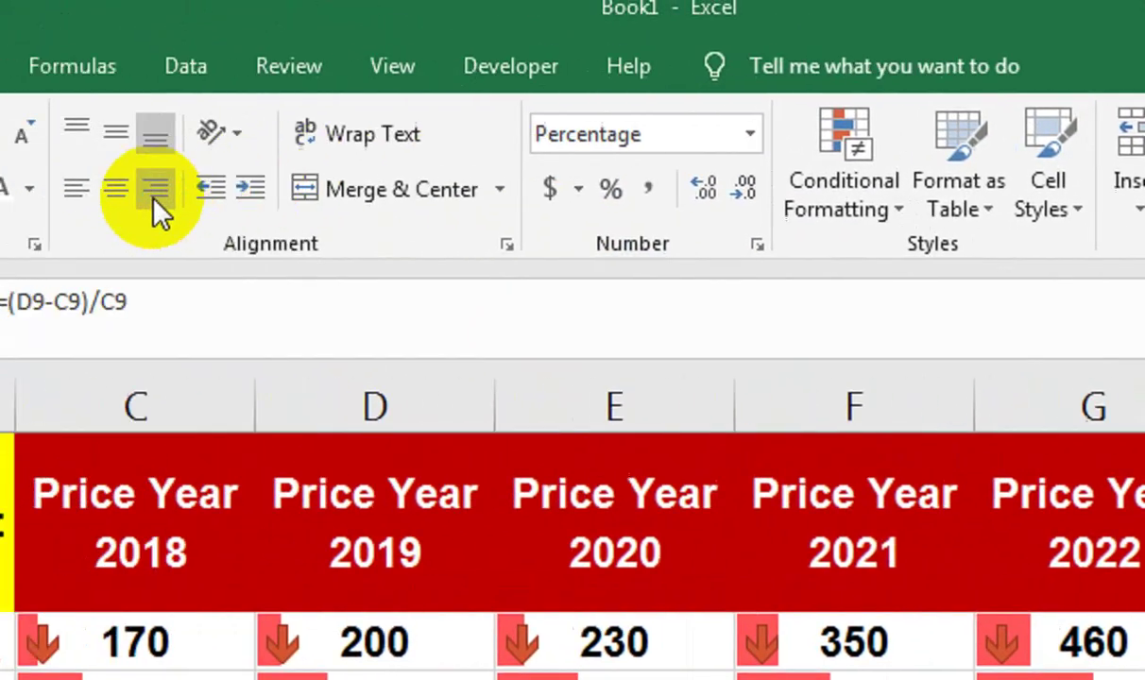
left_click(264, 188)
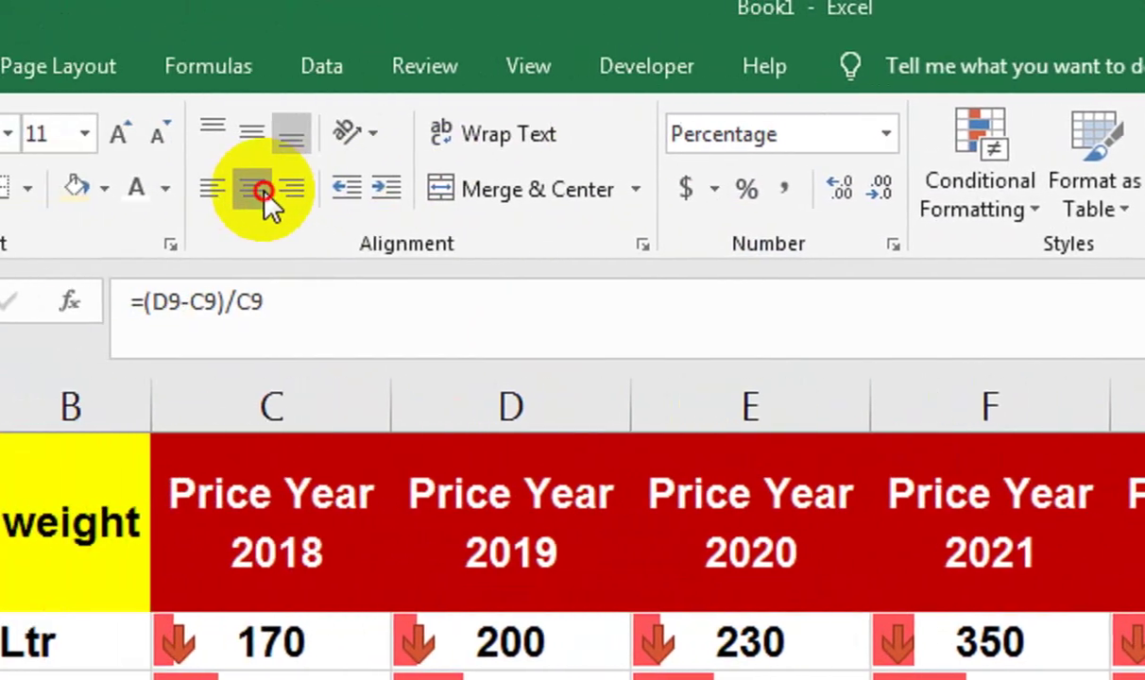
left_click(895, 494)
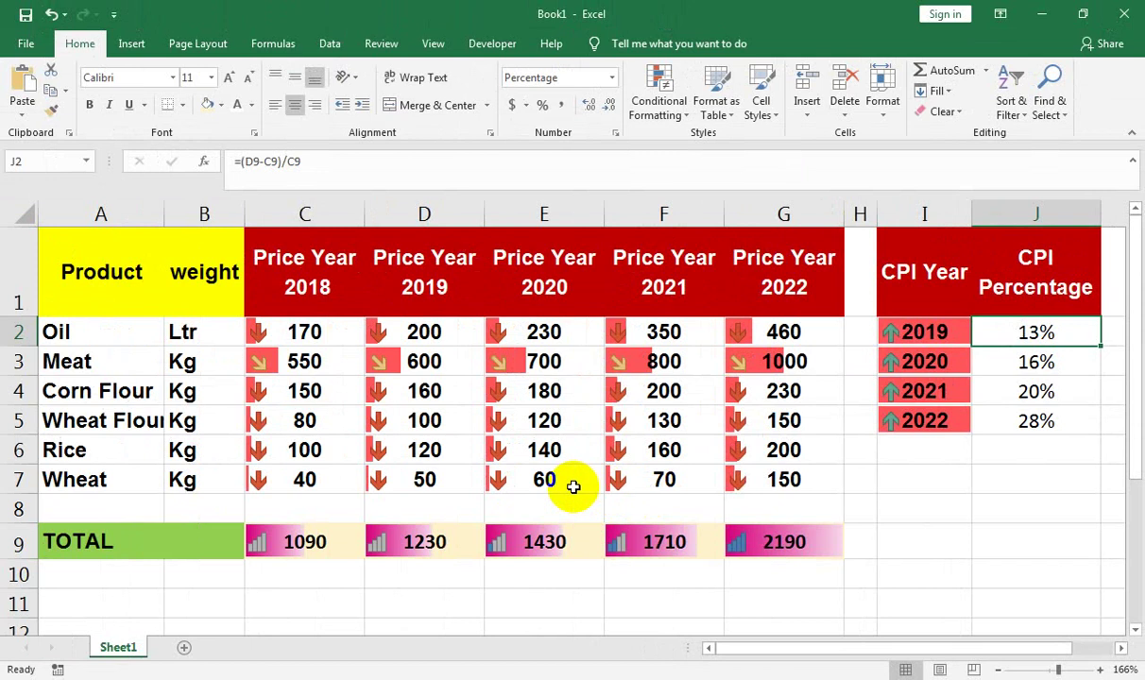
Add blue solid-fill data bars to the four CPI percentages in J2:J5.
key("shift+Down")
key("shift+Down")
key("shift+Down")
key("ctrl+q")
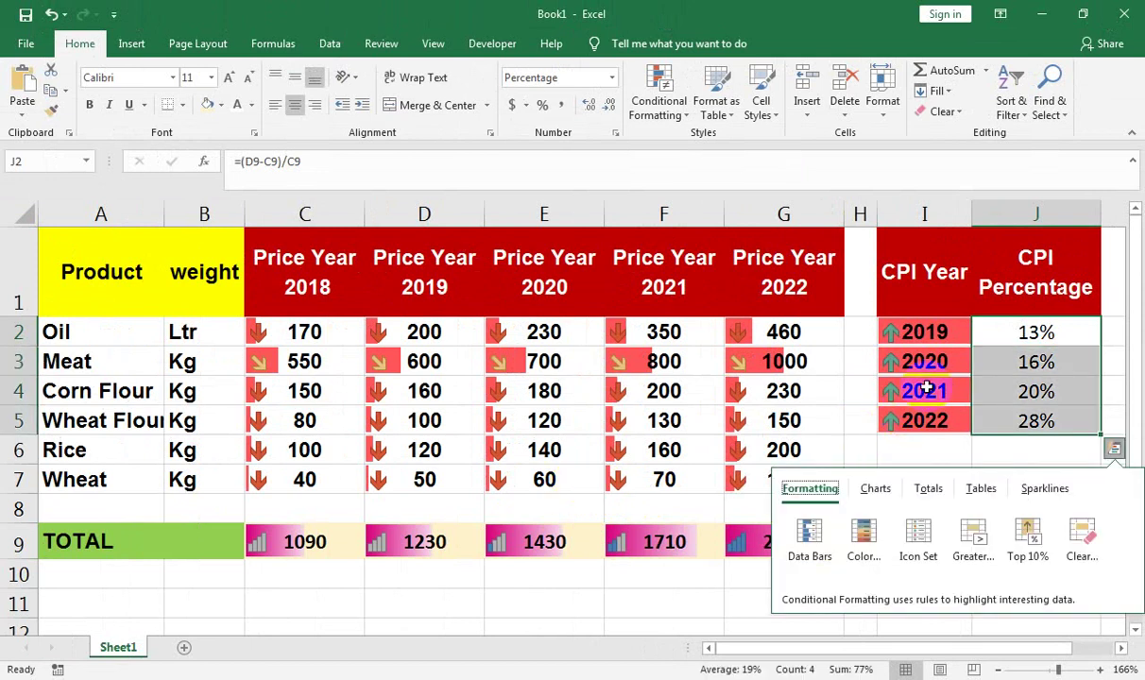
left_click_drag(1029, 330, 1024, 419)
left_click(678, 112)
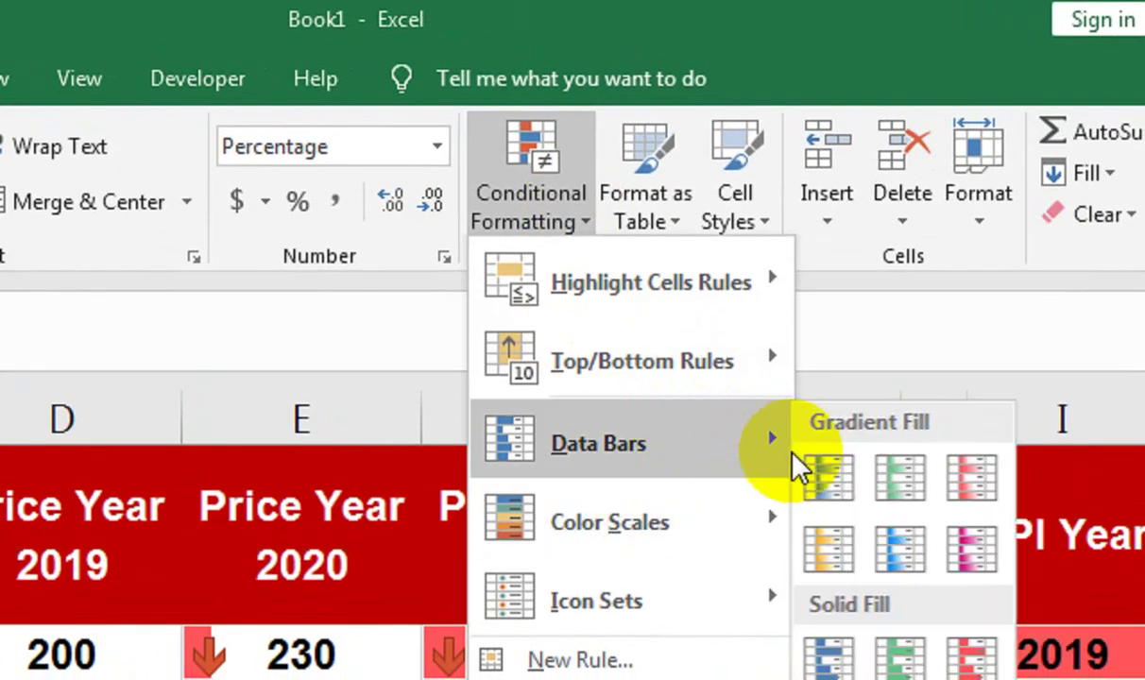
mouse_move(692, 225)
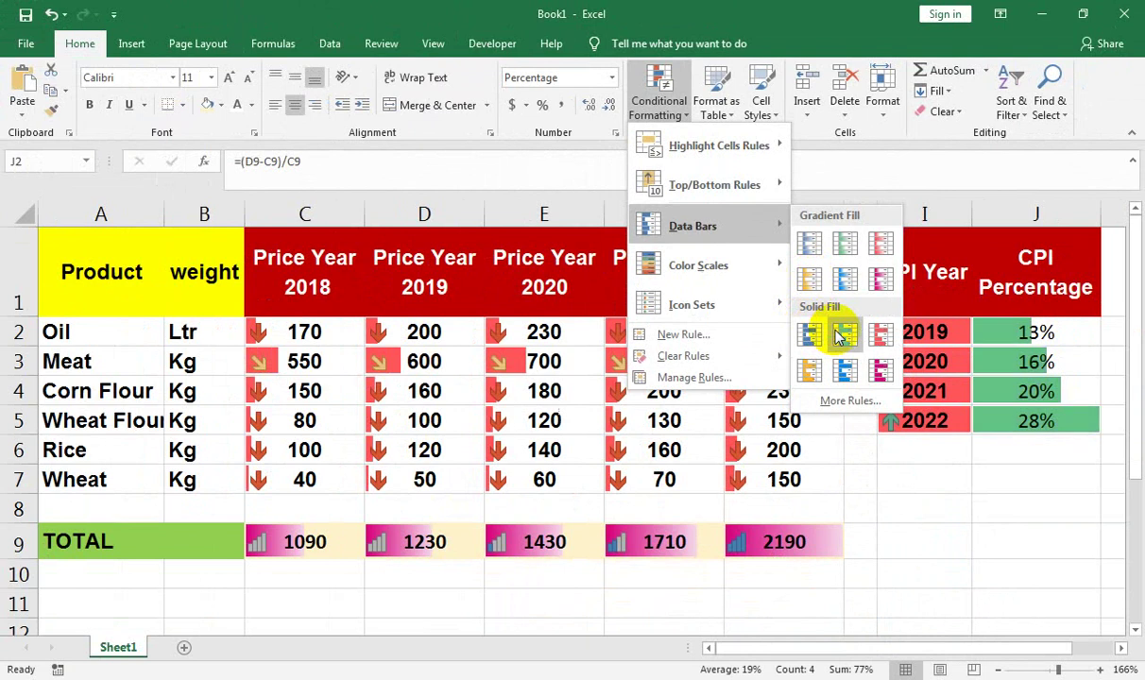
left_click(808, 334)
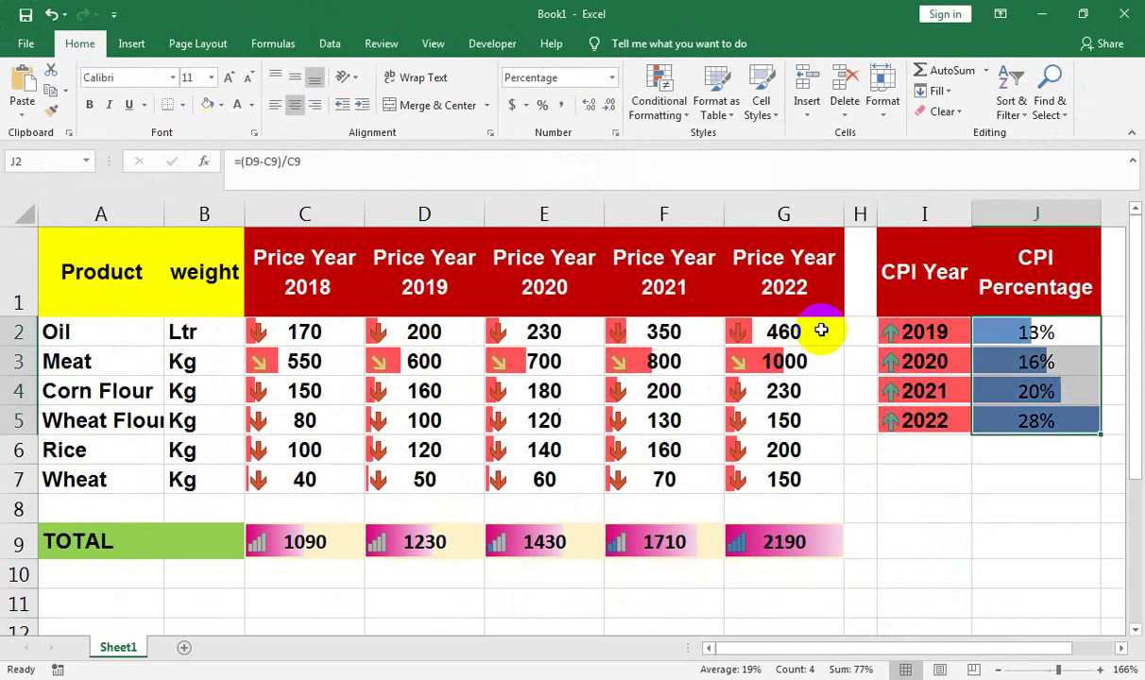
left_click(416, 441)
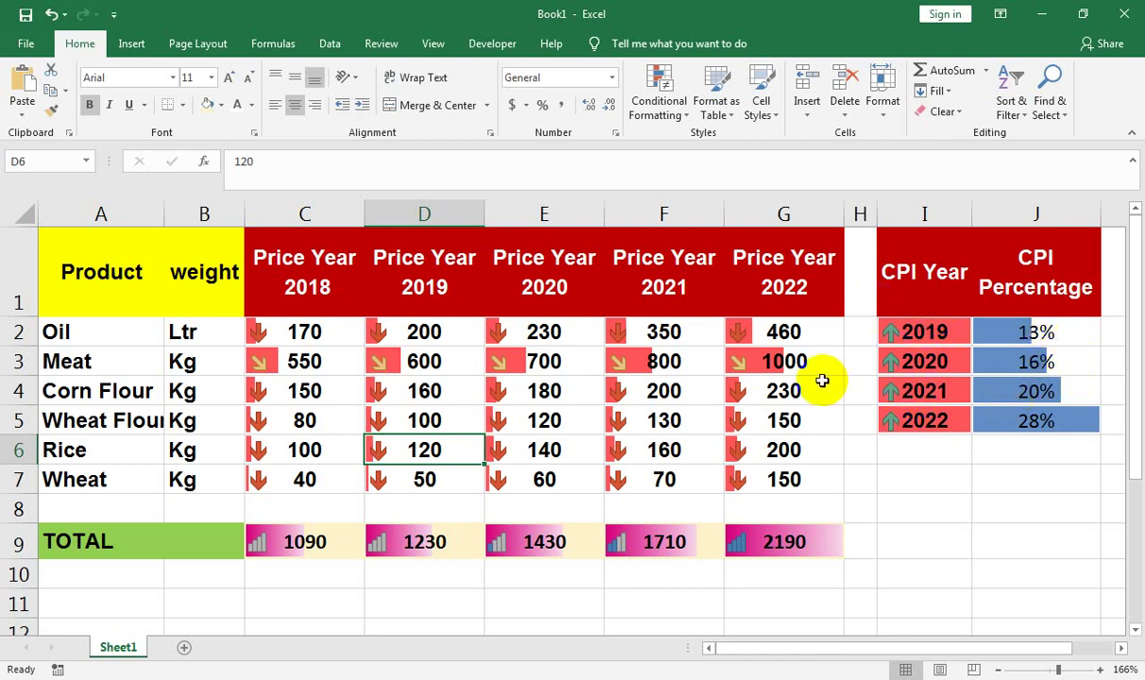
Give the CPI percentages in J2:J5 a theme font colour and font size 12.
left_click_drag(1048, 329, 1047, 421)
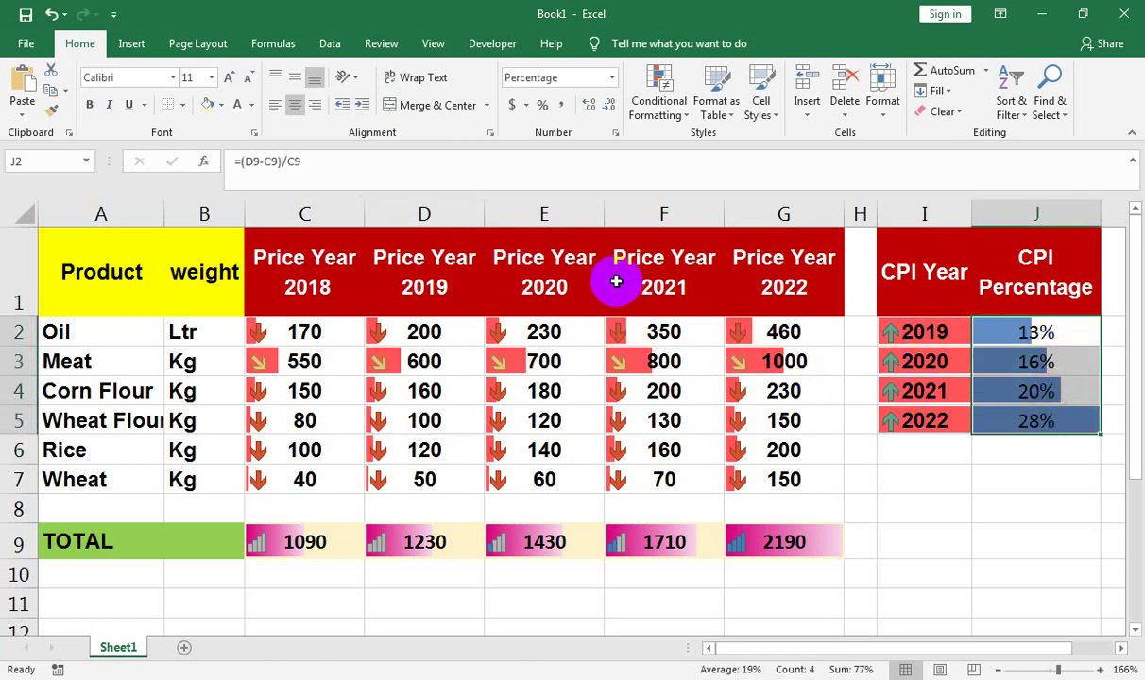
left_click(251, 104)
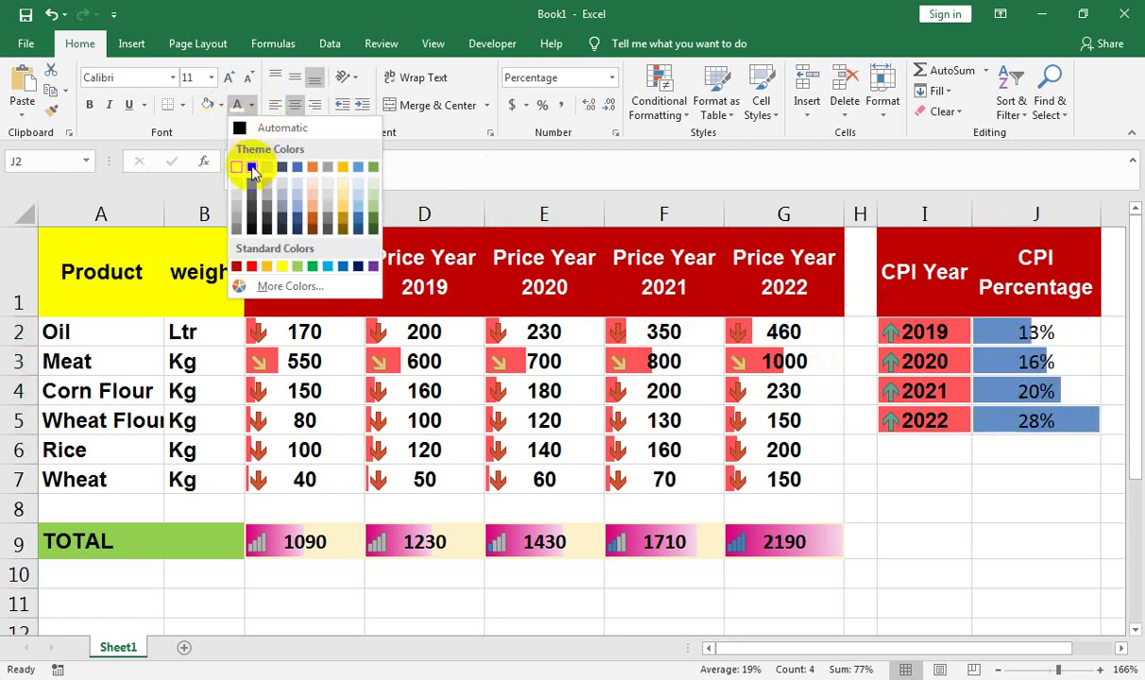
left_click(248, 163)
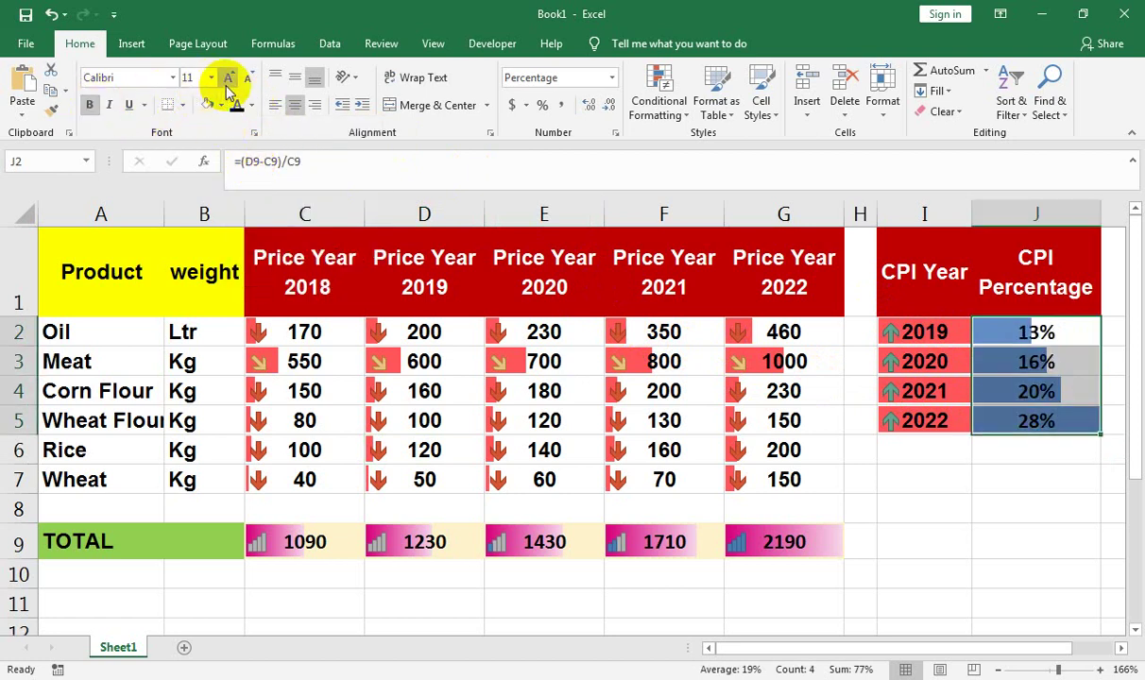
left_click(229, 77)
Increase the price totals in C9:G9 to font size 12.
left_click_drag(756, 548, 283, 548)
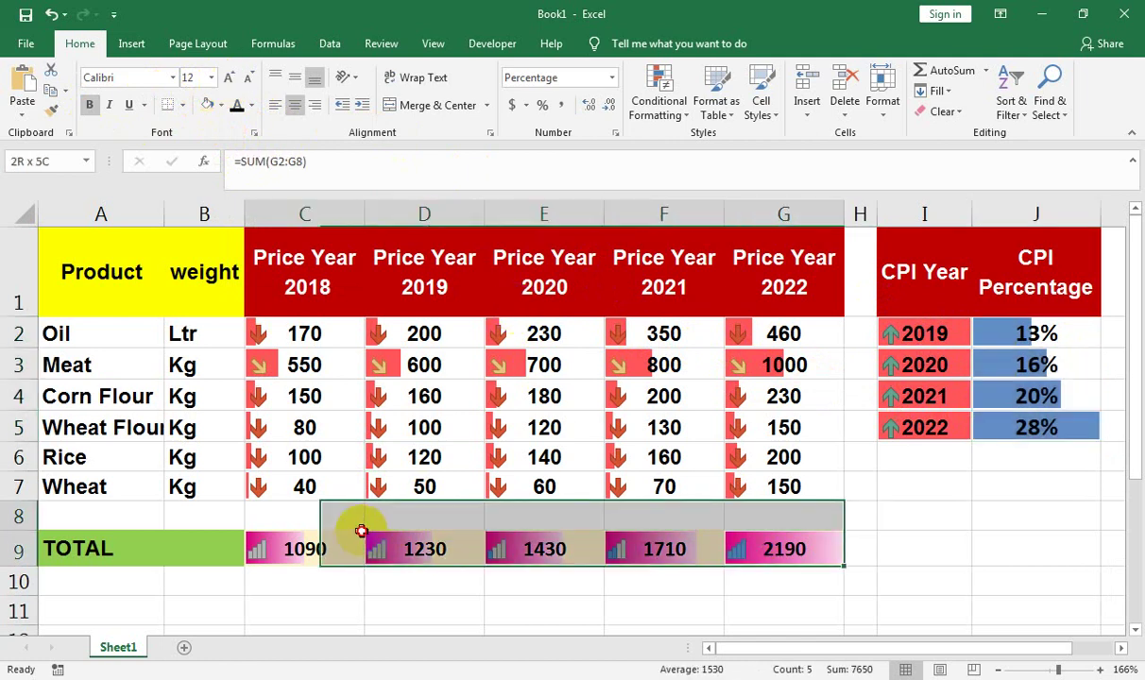
left_click(236, 85)
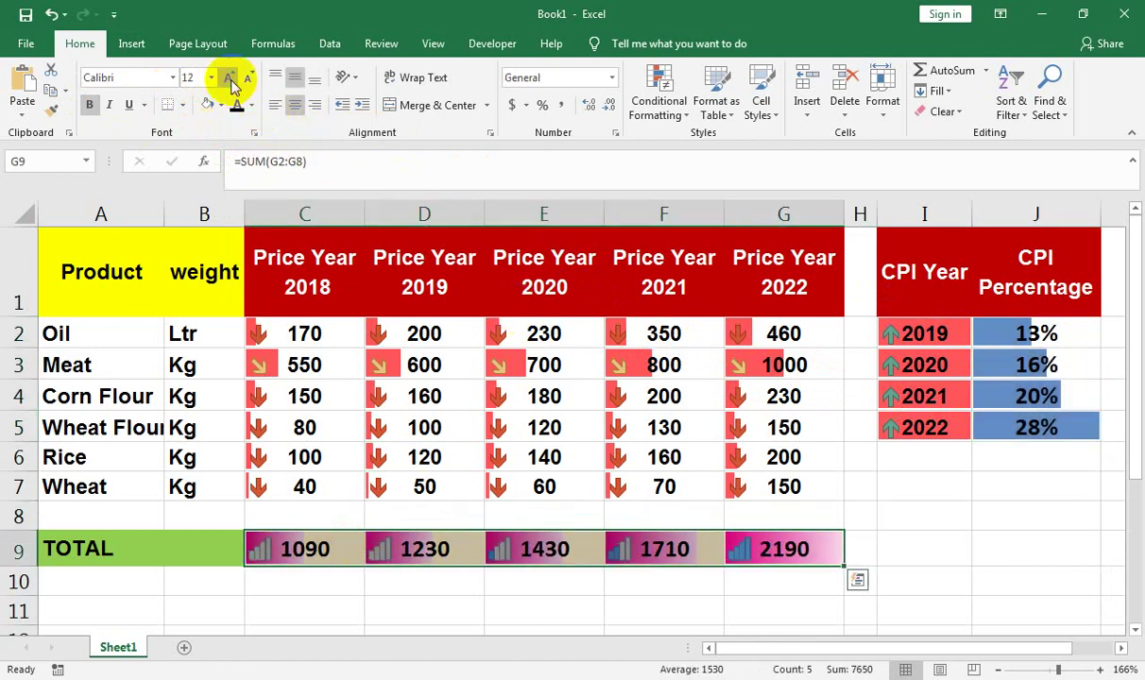
left_click(507, 376)
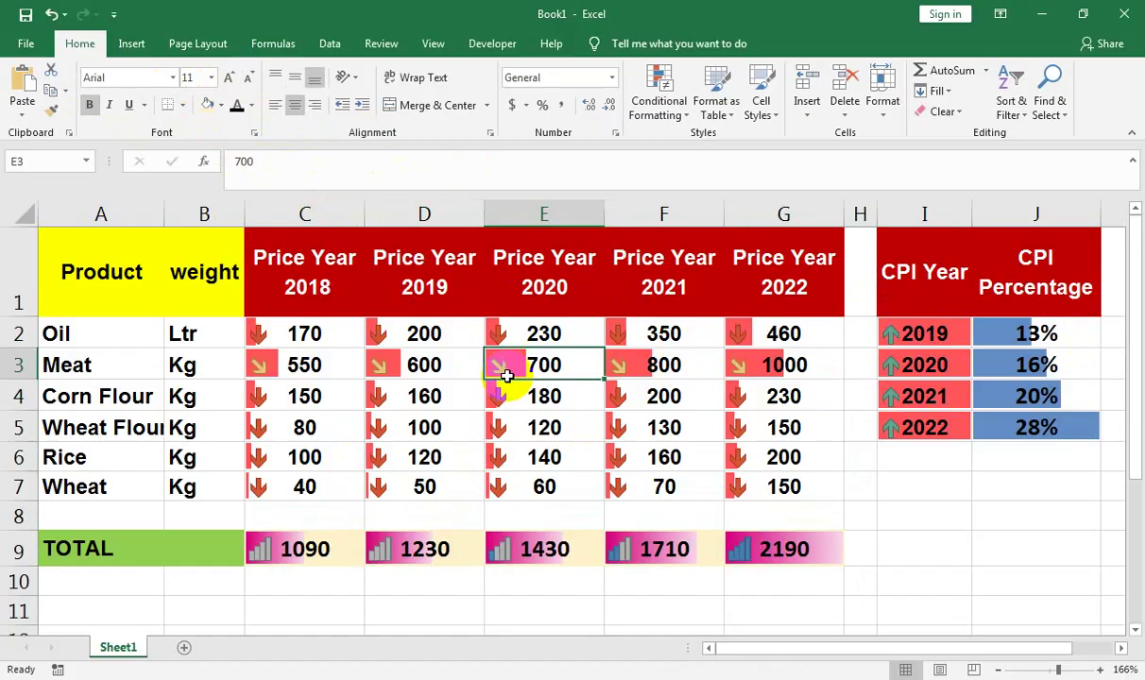